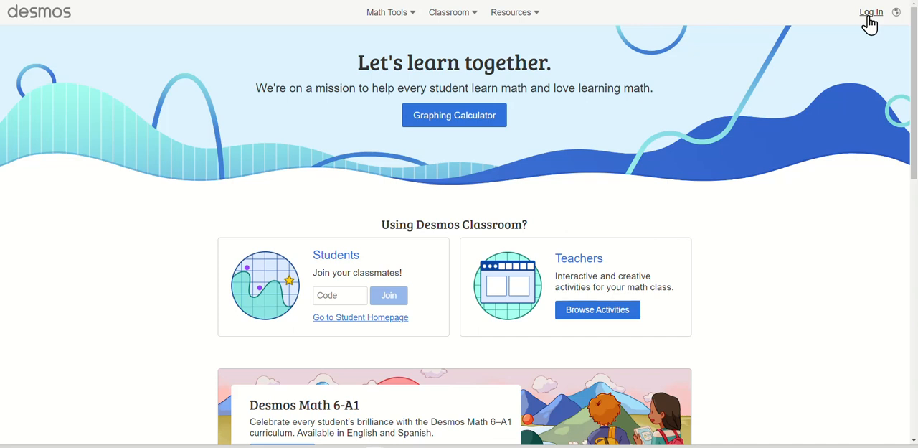
- Log in to the Desmos account with Google sign-in
{"action": "left_click", "coordinate": [870, 14]}
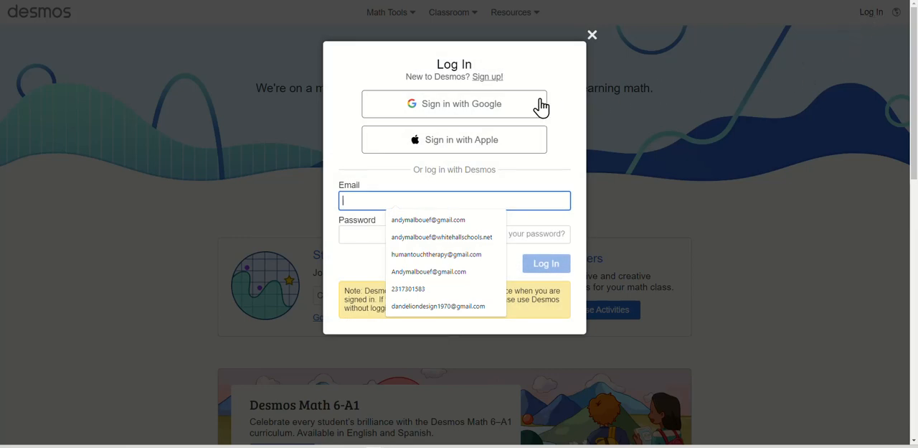
{"action": "left_click", "coordinate": [496, 98]}
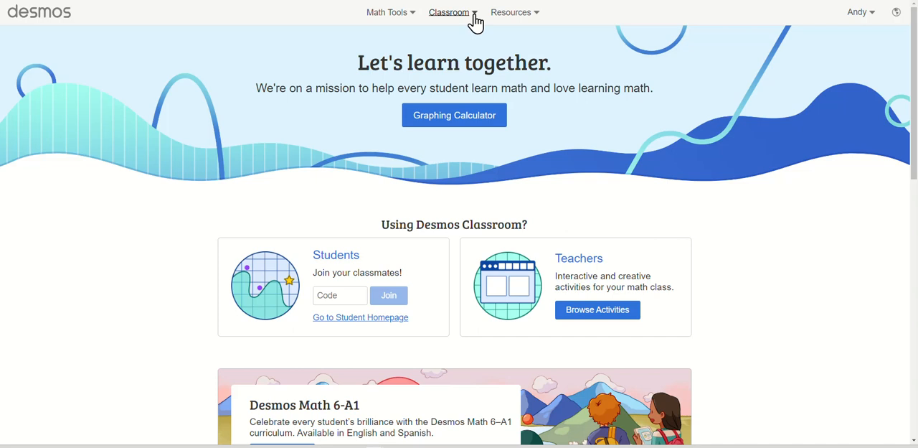
{"action": "left_click", "coordinate": [539, 20]}
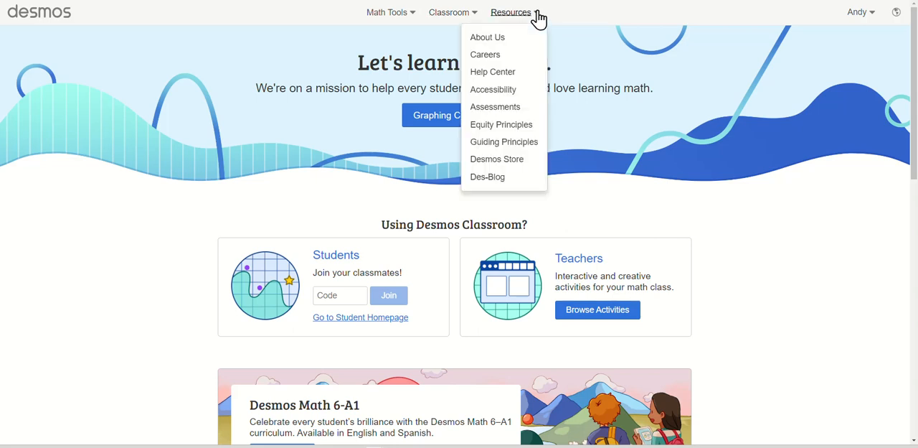
{"action": "left_click", "coordinate": [538, 18]}
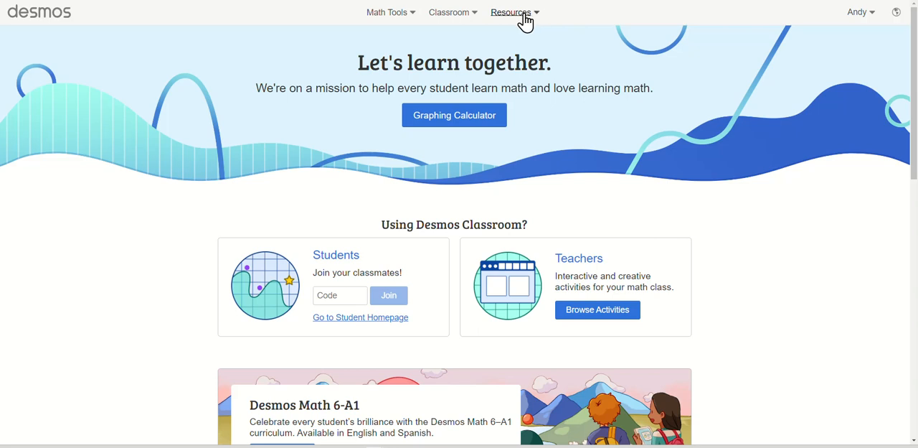
{"action": "left_click", "coordinate": [414, 16]}
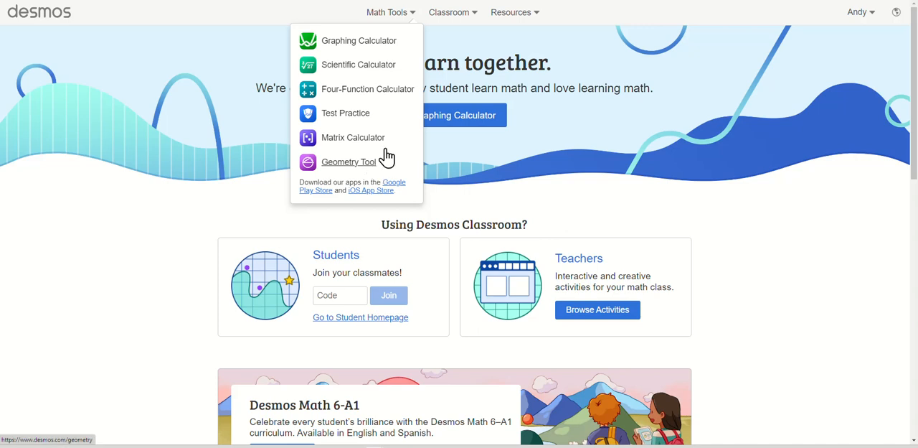
{"action": "left_click", "coordinate": [455, 49]}
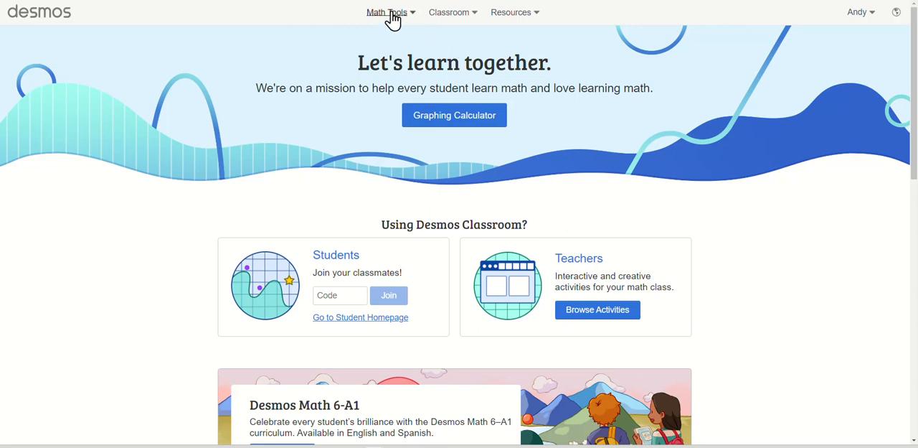
- Open the Graphing Calculator and add blank expression lines down to line 6
{"action": "left_click", "coordinate": [429, 124]}
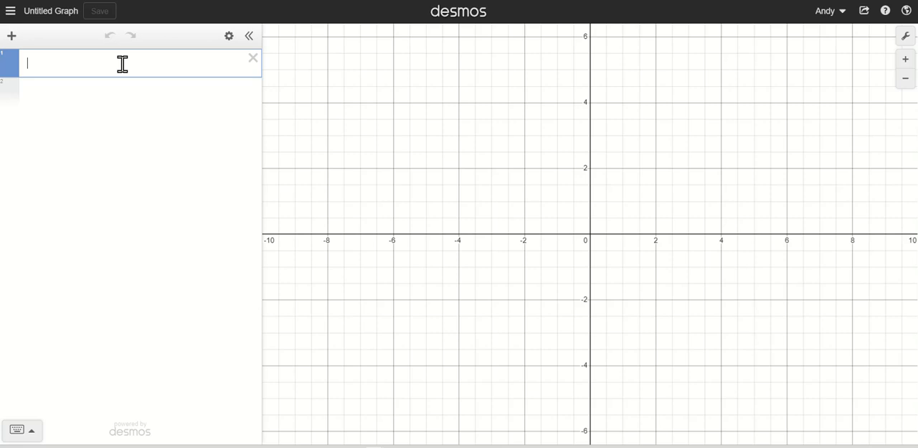
{"action": "key", "text": "Return"}
{"action": "key", "text": "Return"}
{"action": "key", "text": "Return"}
{"action": "key", "text": "Return"}
{"action": "key", "text": "Return"}
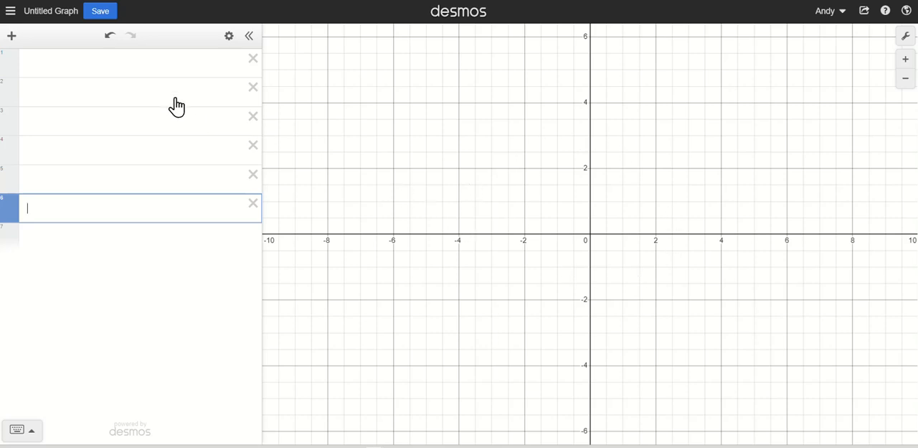
- Enter the calculation 2+3(4-1)^2 on the first expression line
{"action": "left_click", "coordinate": [113, 68]}
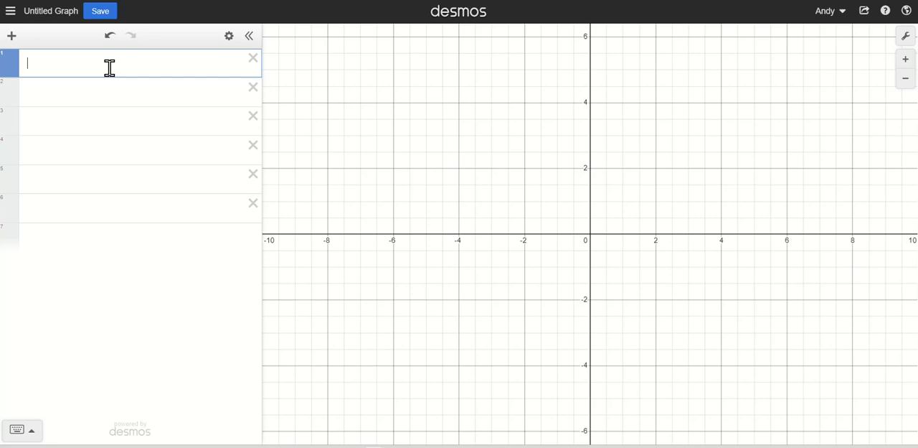
{"action": "type", "text": "2+3"}
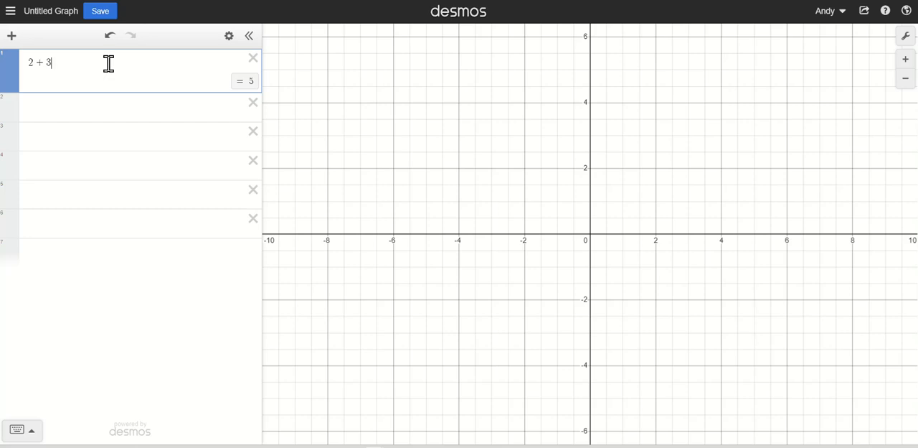
{"action": "type", "text": "("}
{"action": "type", "text": "4-1"}
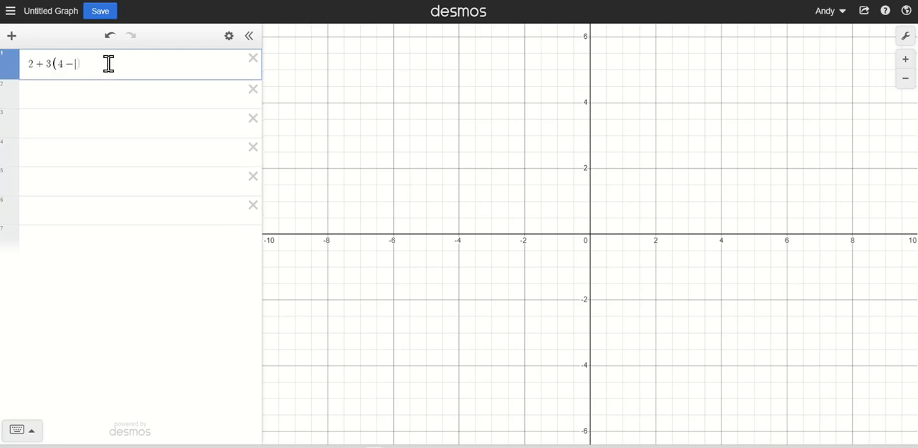
{"action": "type", "text": ")"}
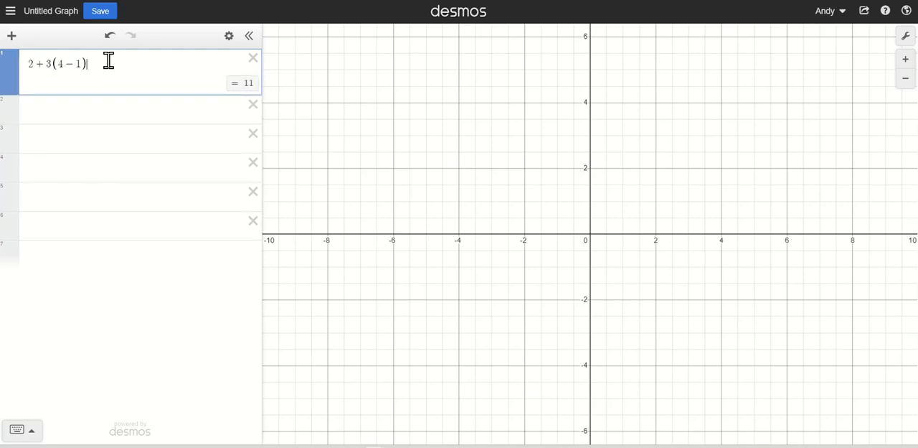
{"action": "type", "text": "^2"}
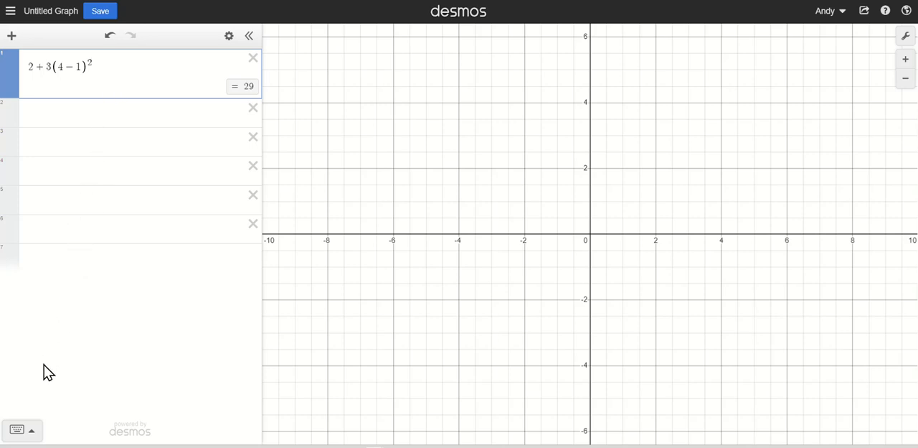
- Show the on-screen keypad and look through its list of functions
{"action": "left_click", "coordinate": [33, 433]}
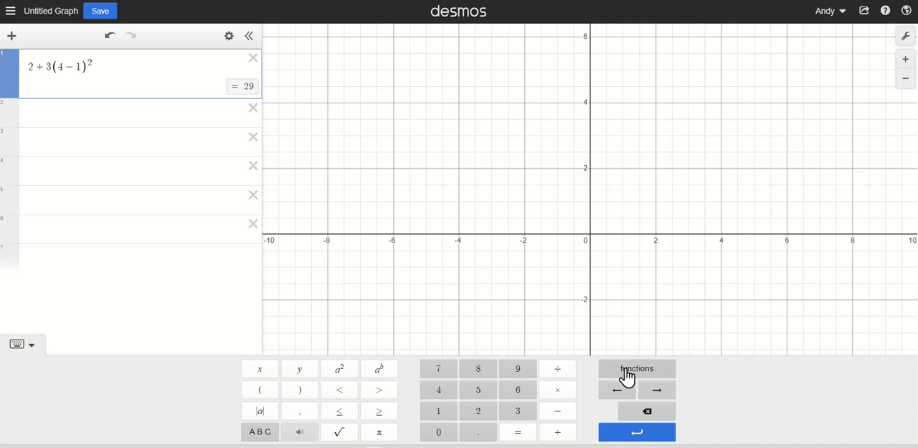
{"action": "left_click", "coordinate": [627, 378]}
{"action": "scroll", "coordinate": [605, 293], "scroll_direction": "down", "scroll_amount": 3}
{"action": "scroll", "coordinate": [605, 294], "scroll_direction": "up", "scroll_amount": 3}
{"action": "left_click", "coordinate": [426, 324]}
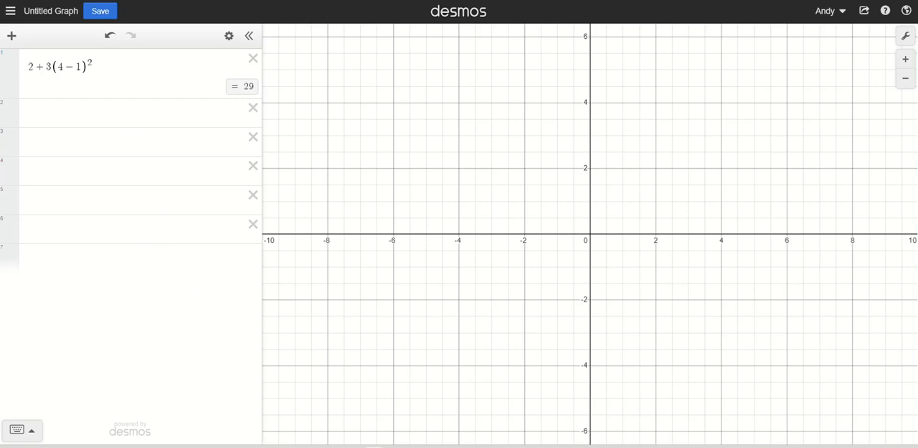
- Enter the fraction 2/3 on the second line and toggle its result to a fraction and back to a decimal
{"action": "left_click", "coordinate": [107, 114]}
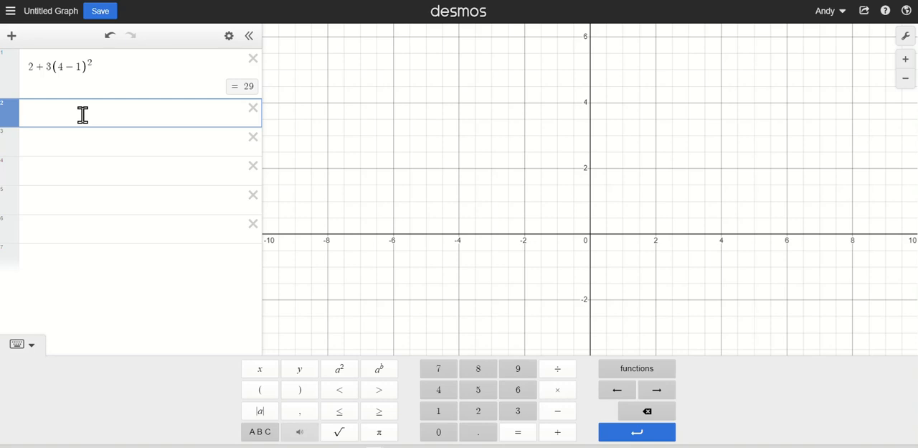
{"action": "type", "text": "2/"}
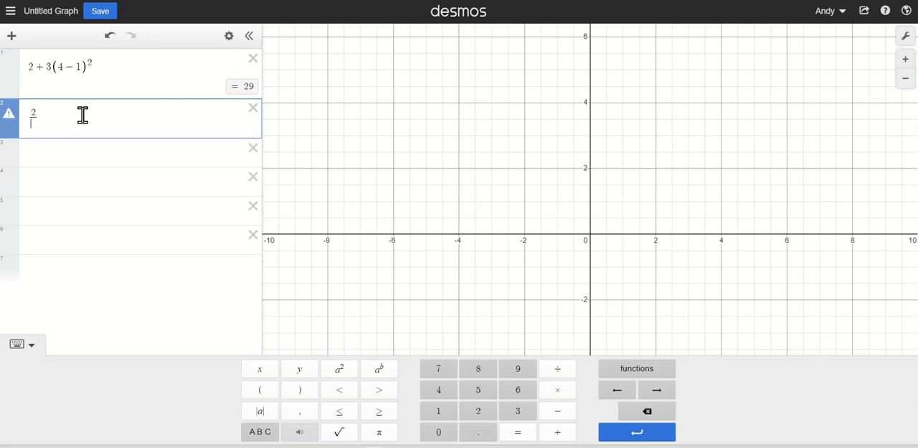
{"action": "type", "text": "3"}
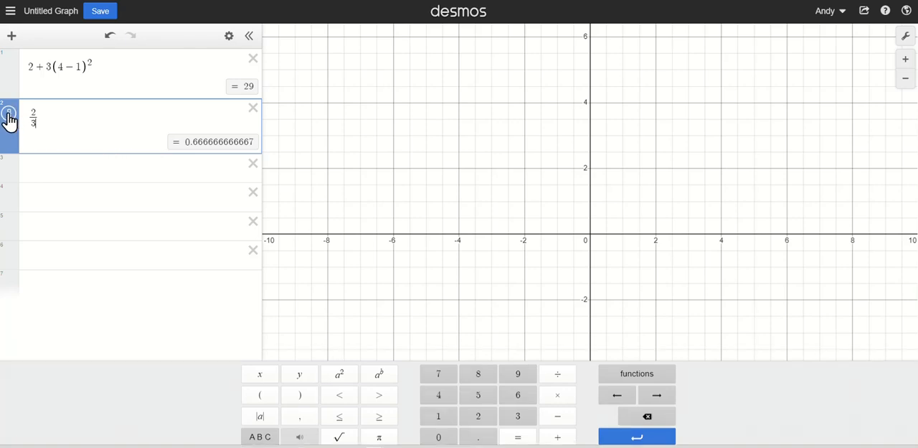
{"action": "left_click", "coordinate": [8, 119]}
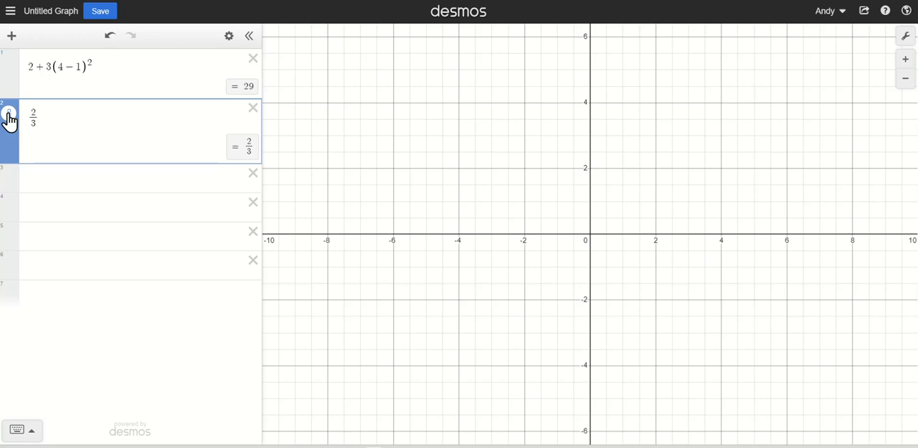
{"action": "left_click", "coordinate": [8, 118]}
- Extend the second line to 2/3 + 3/4 and show the result as a fraction
{"action": "left_click", "coordinate": [59, 115]}
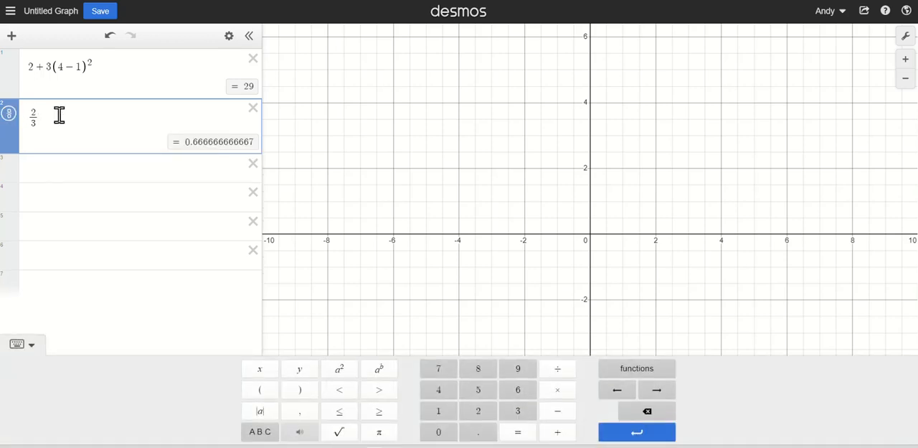
{"action": "type", "text": "+3/4"}
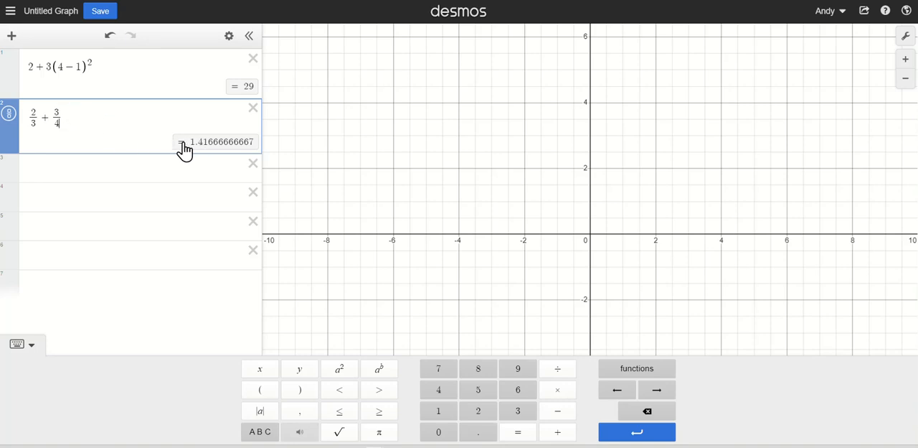
{"action": "left_click", "coordinate": [9, 116]}
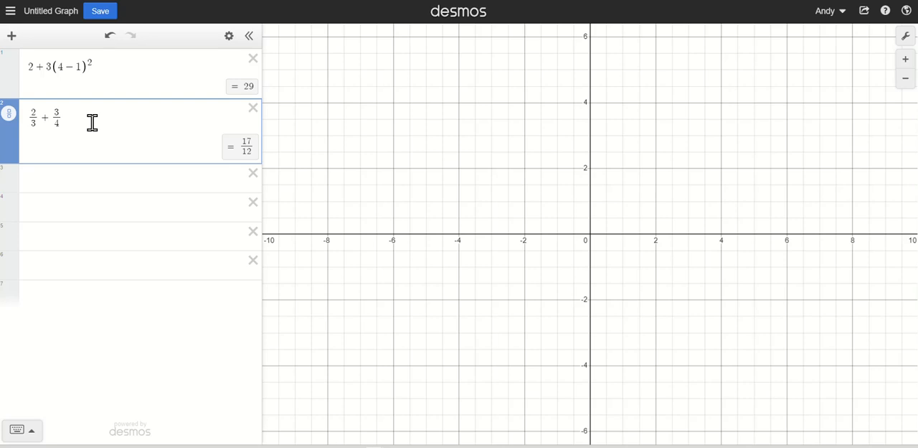
- Enter sin(30) on the third expression line
{"action": "left_click", "coordinate": [85, 177]}
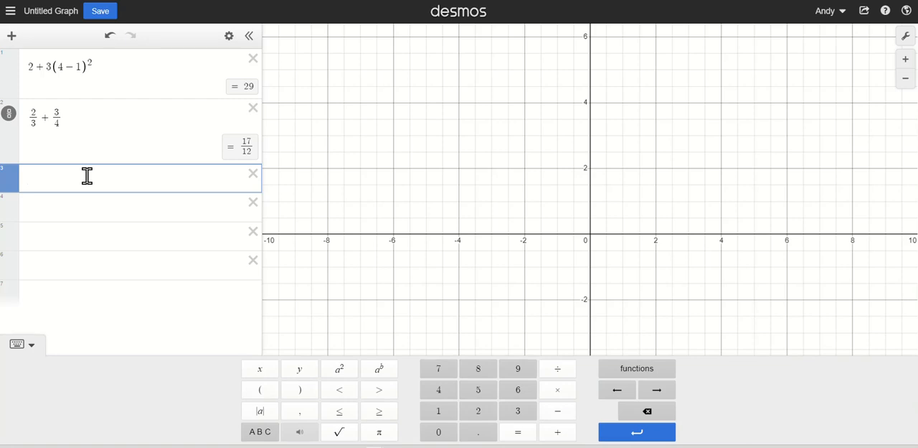
{"action": "type", "text": "sin("}
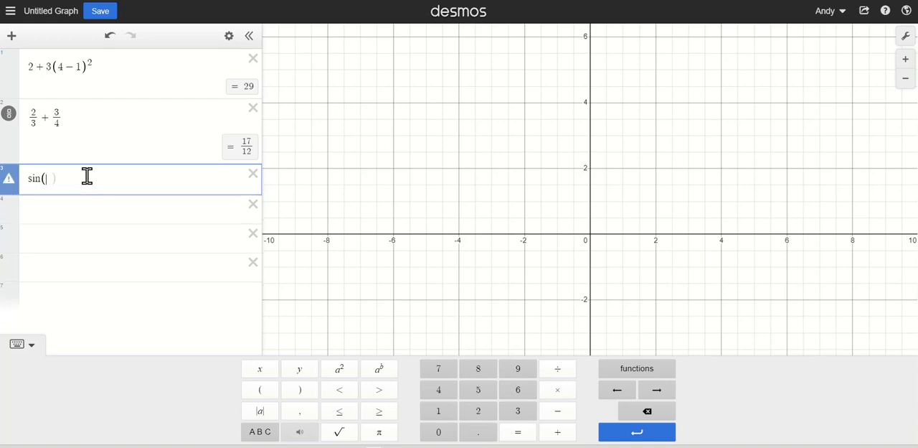
{"action": "type", "text": "30"}
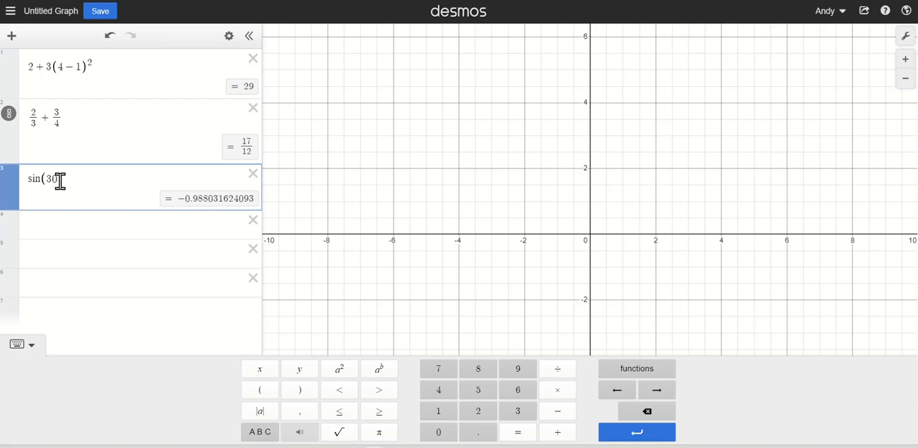
{"action": "left_click_drag", "start_coordinate": [58, 181], "coordinate": [46, 181]}
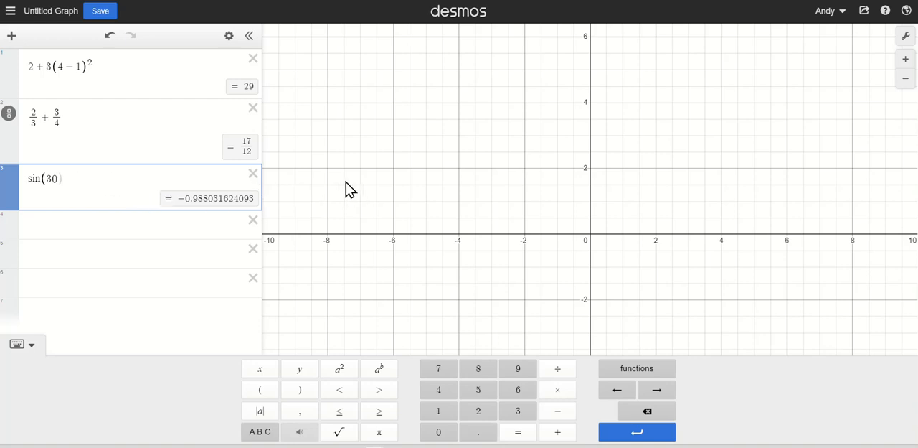
- Set the angle mode to degrees and toggle the sin(30) result between fraction and decimal
{"action": "left_click", "coordinate": [908, 37]}
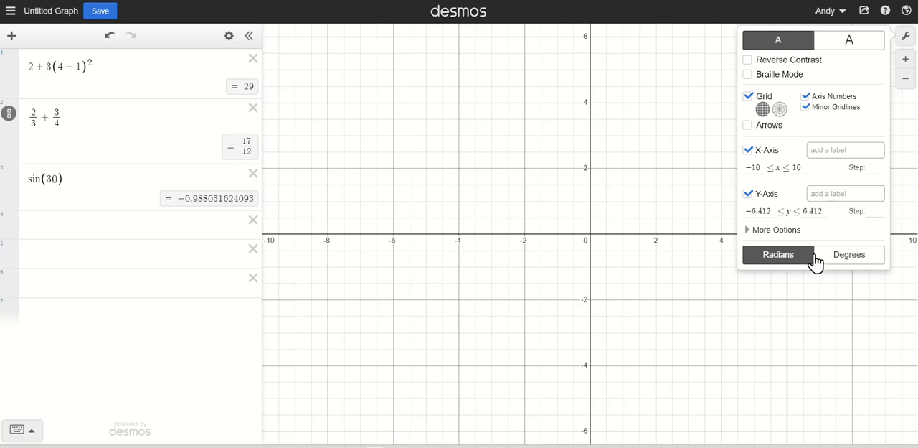
{"action": "left_click", "coordinate": [838, 265]}
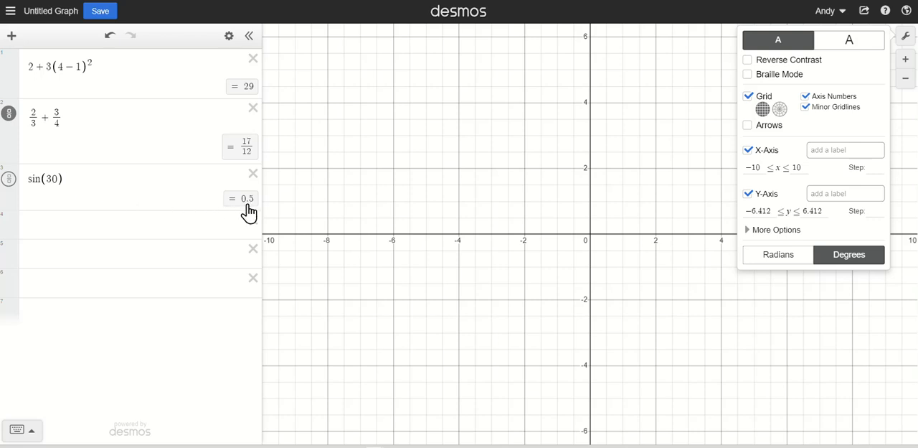
{"action": "left_click", "coordinate": [9, 180]}
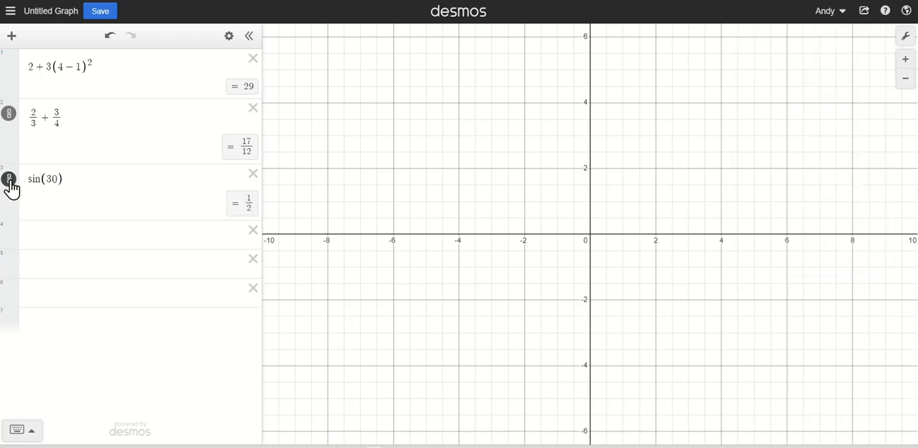
{"action": "left_click", "coordinate": [10, 180]}
{"action": "left_click", "coordinate": [9, 180]}
{"action": "left_click", "coordinate": [9, 180]}
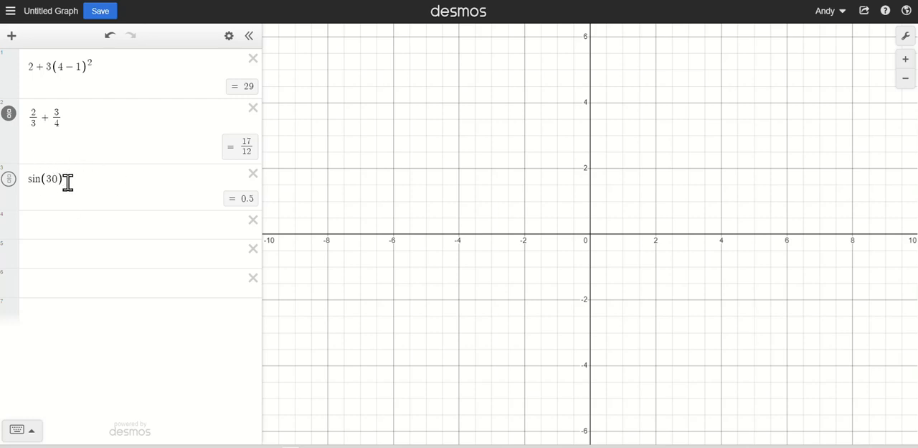
- Delete the sin(30), 2/3 + 3/4 and 2+3(4-1)^2 expressions from the list
{"action": "left_click", "coordinate": [254, 176]}
{"action": "left_click", "coordinate": [255, 114]}
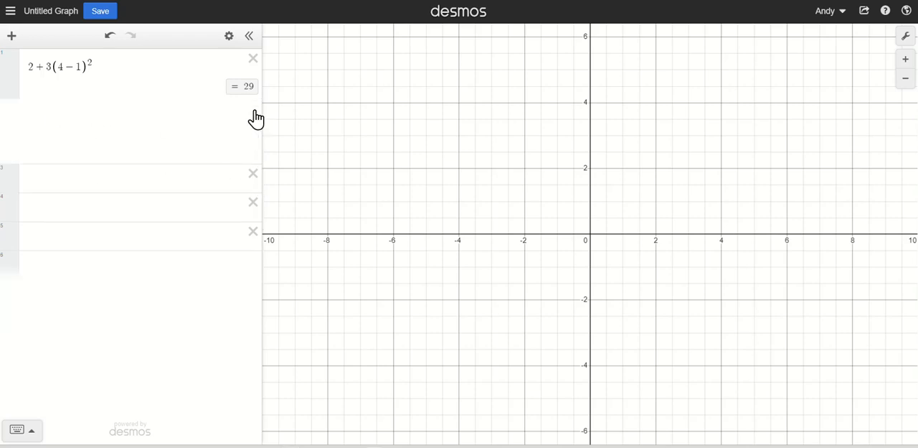
{"action": "left_click", "coordinate": [253, 60]}
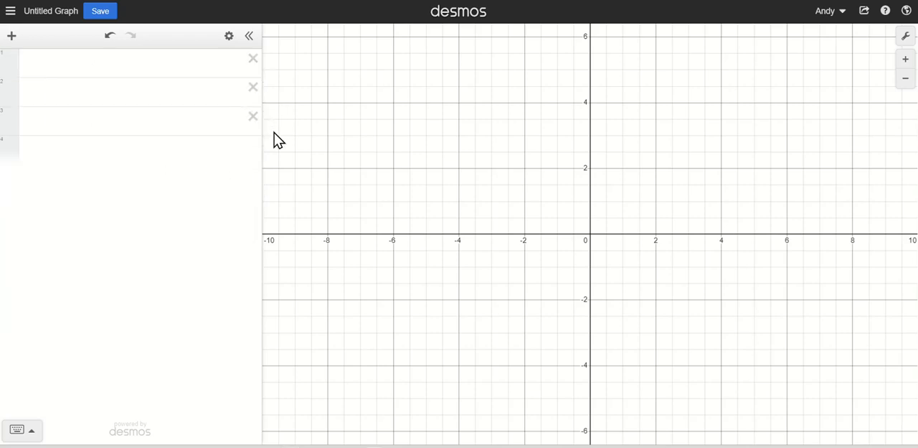
- Plot the point (3,4) on the first expression line with the on-screen keypad hidden
{"action": "left_click", "coordinate": [110, 69]}
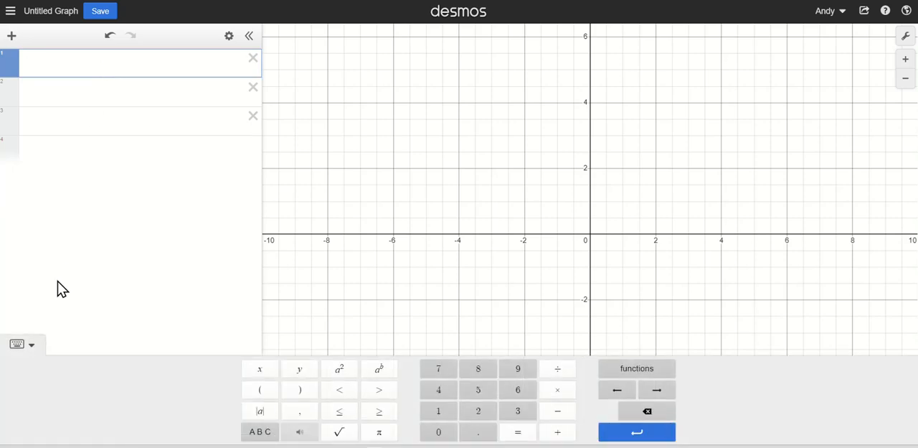
{"action": "left_click", "coordinate": [32, 349]}
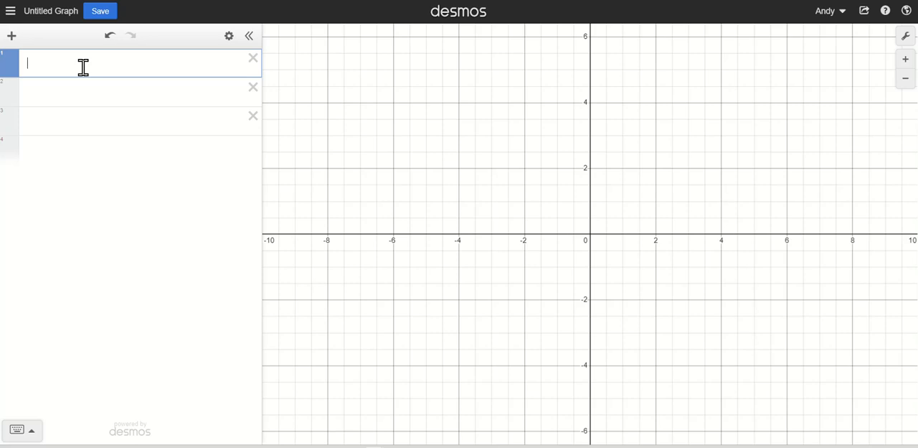
{"action": "type", "text": "("}
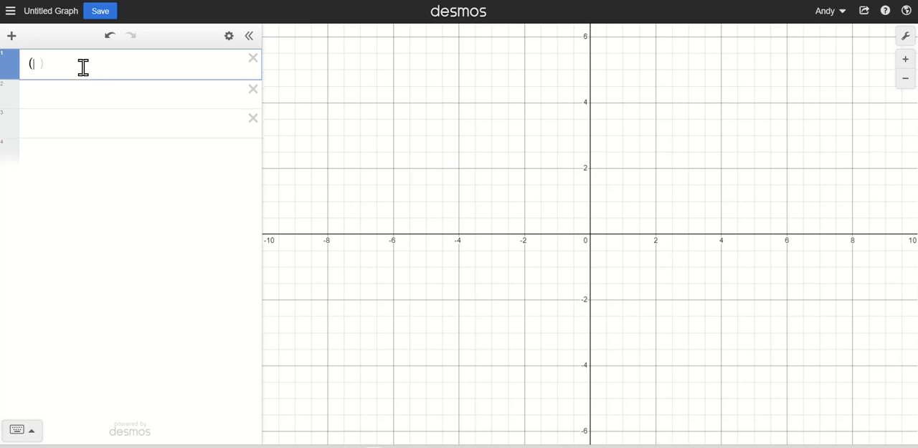
{"action": "type", "text": "3,4)"}
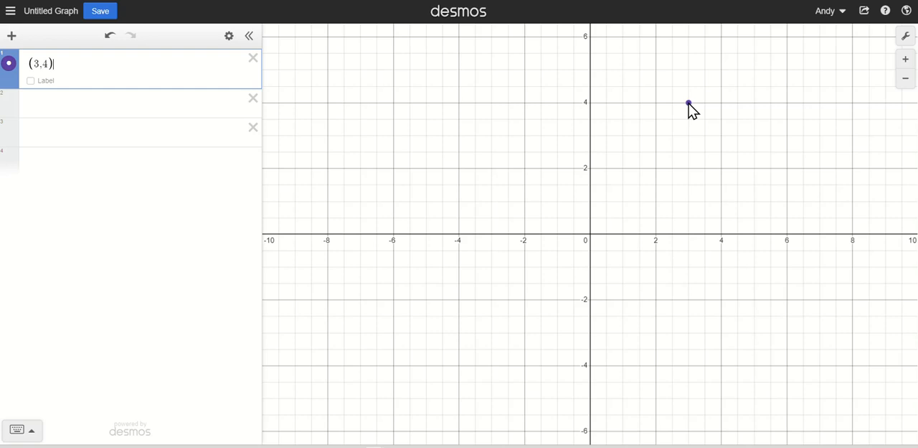
- Turn on the coordinate label for the point (3,4)
{"action": "left_click", "coordinate": [690, 105]}
{"action": "left_click", "coordinate": [690, 103]}
{"action": "left_click", "coordinate": [64, 65]}
{"action": "left_click", "coordinate": [32, 81]}
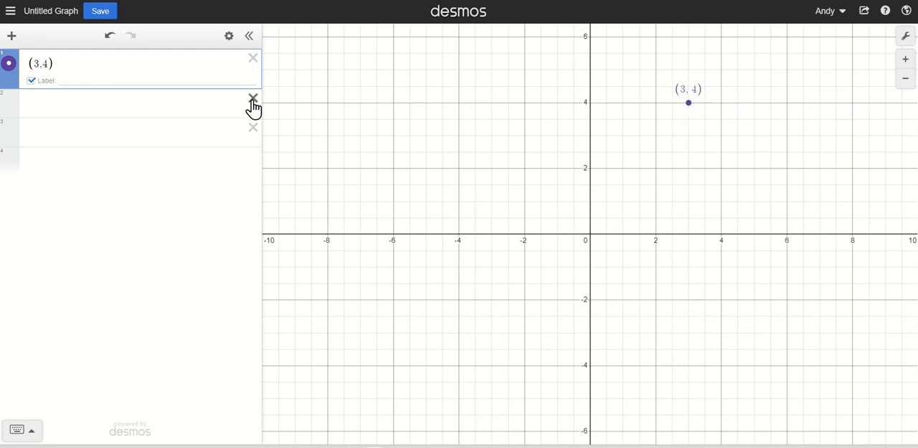
- Add the points (2,3), (1,2) and (0,1) to the first expression line, separated by commas
{"action": "left_click", "coordinate": [67, 59]}
{"action": "type", "text": ",("}
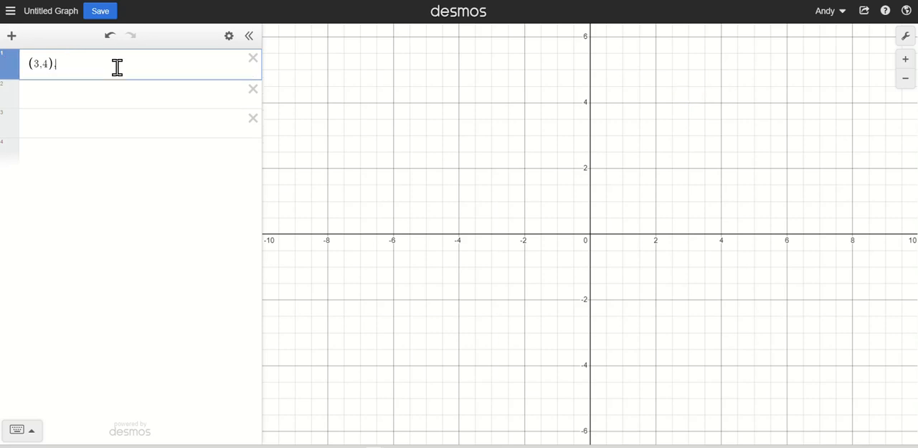
{"action": "type", "text": "2,3)"}
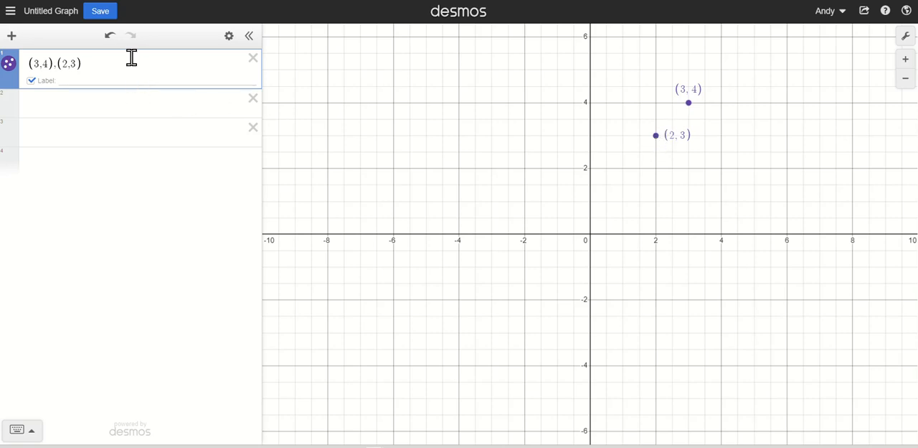
{"action": "type", "text": ",(1,2),(0"}
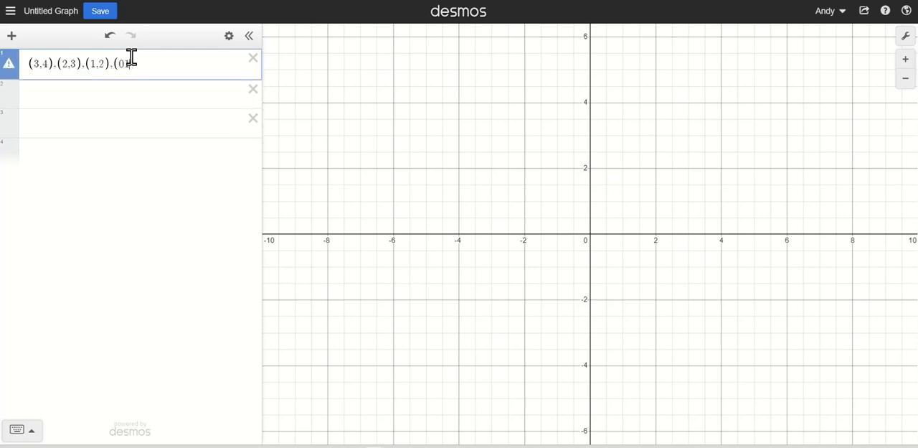
{"action": "type", "text": ",1"}
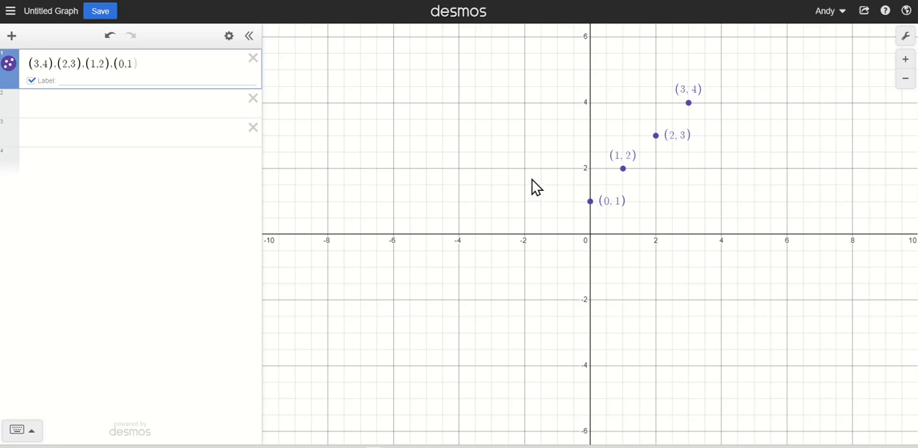
- Graph the line y = x + 1 on the second expression line
{"action": "left_click", "coordinate": [106, 102]}
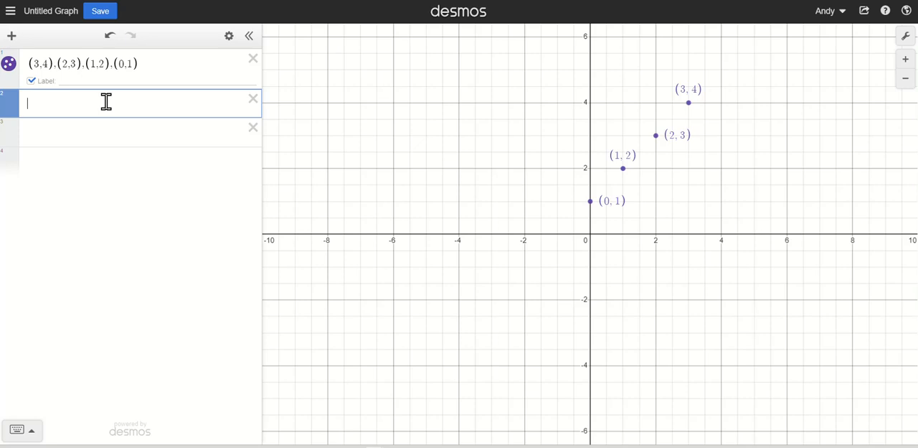
{"action": "type", "text": "y = x + 1"}
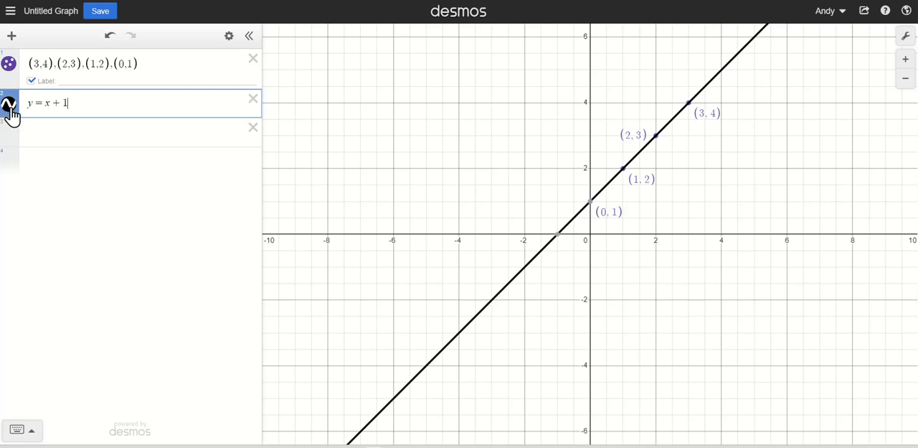
{"action": "mouse_move", "coordinate": [556, 240]}
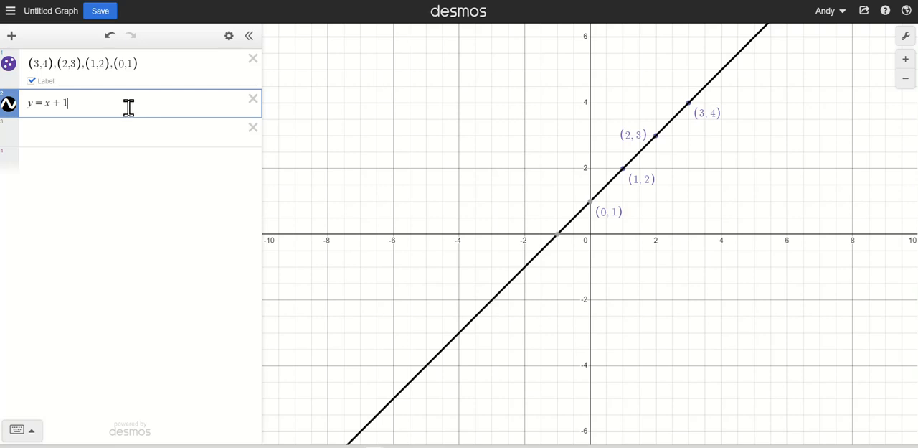
- Switch the plotted points and their coordinate labels off and back on
{"action": "left_click", "coordinate": [10, 66]}
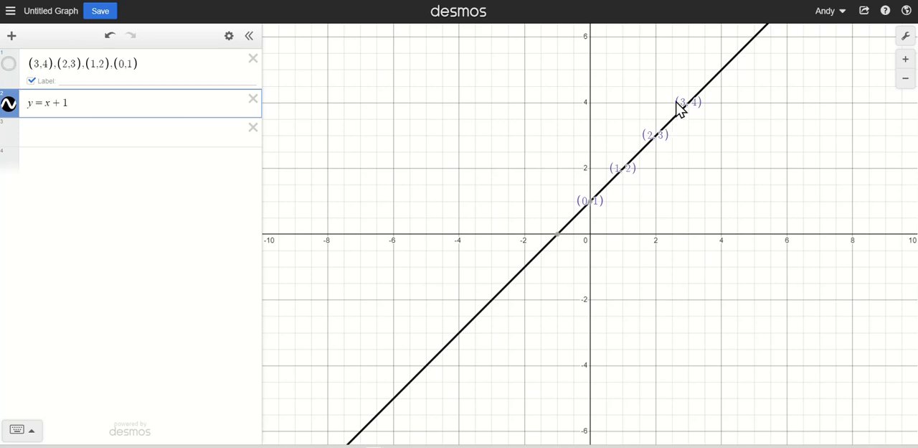
{"action": "left_click", "coordinate": [32, 82]}
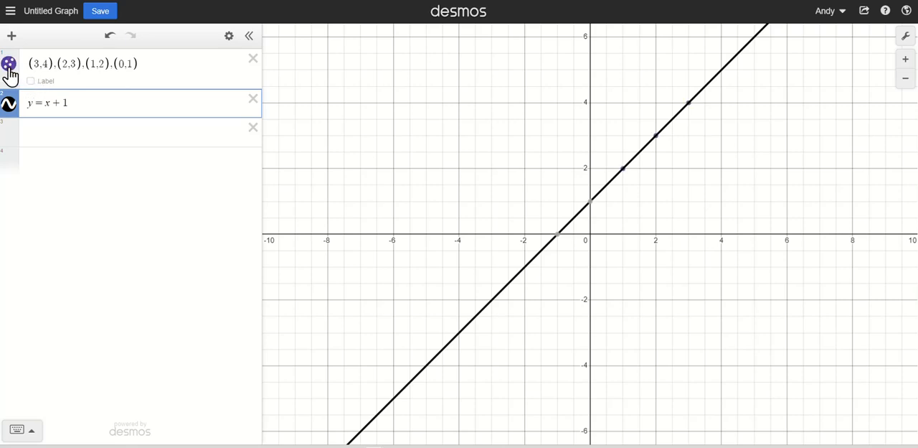
{"action": "left_click", "coordinate": [30, 82]}
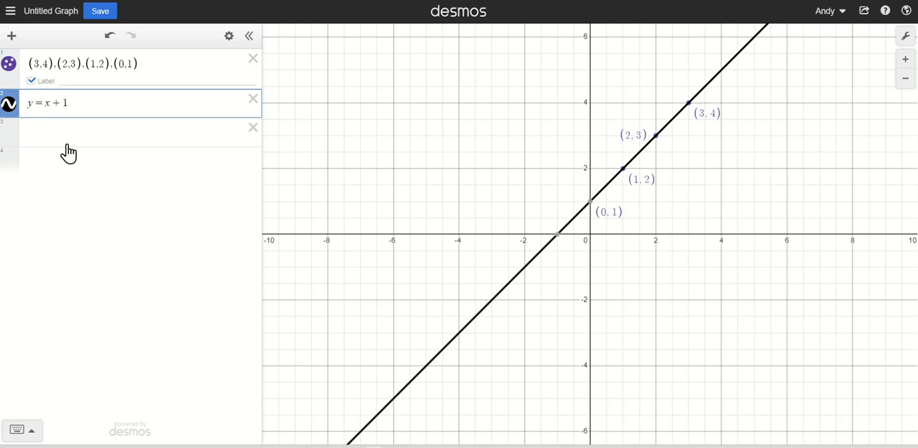
- Hide and show the y = x + 1 line repeatedly, leaving it shown
{"action": "left_click", "coordinate": [8, 107]}
{"action": "left_click", "coordinate": [9, 106]}
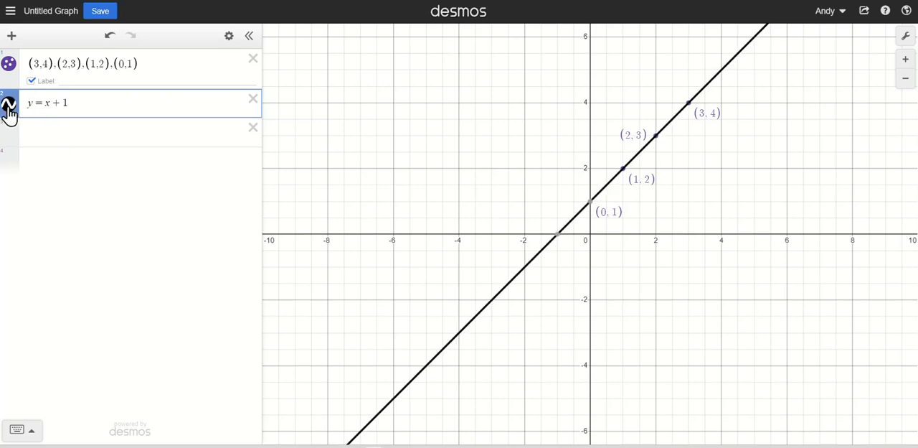
{"action": "left_click", "coordinate": [9, 107]}
{"action": "left_click", "coordinate": [9, 106]}
{"action": "left_click", "coordinate": [9, 108]}
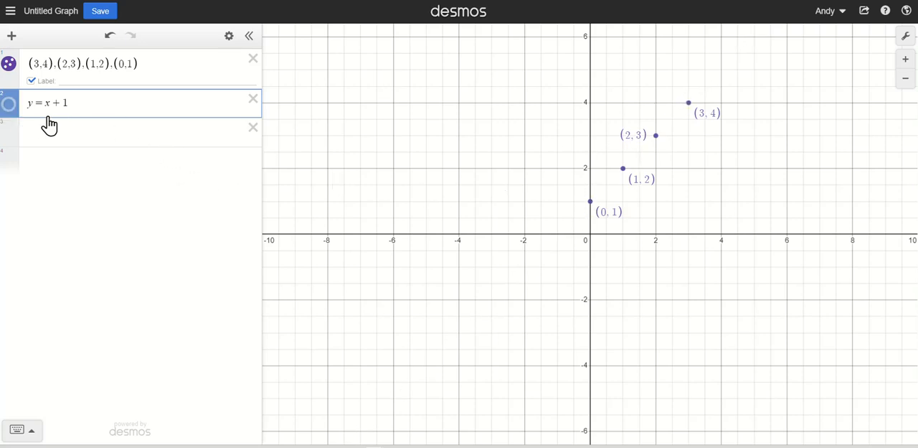
{"action": "left_click", "coordinate": [12, 108]}
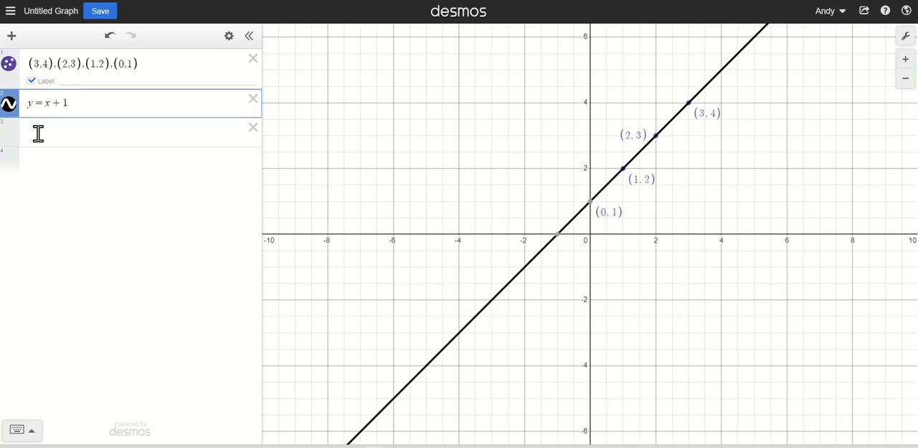
- Try the dashed and dotted styles on the y = x + 1 line and return it to solid
{"action": "left_click", "coordinate": [10, 108]}
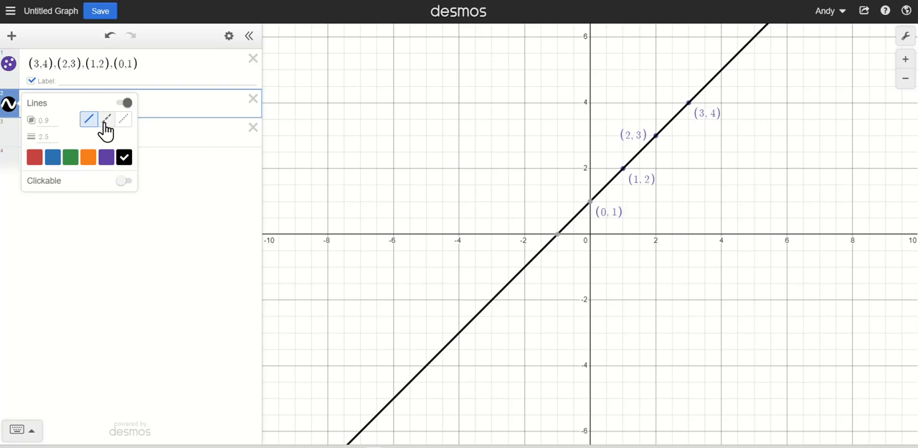
{"action": "left_click", "coordinate": [108, 129]}
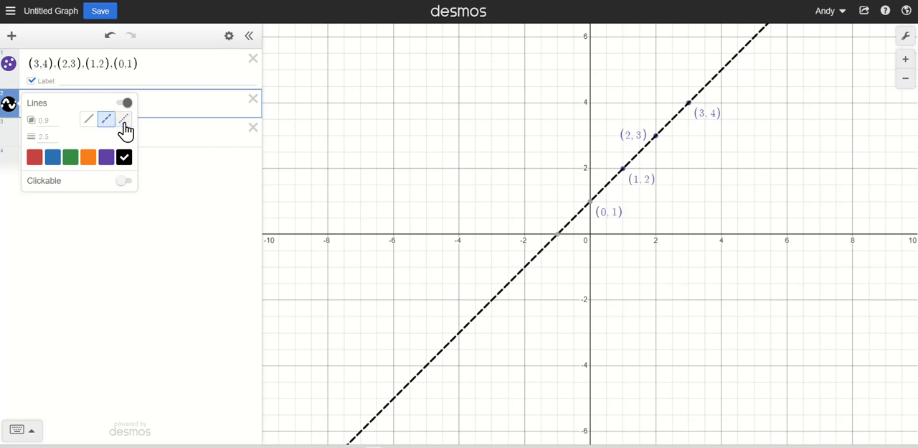
{"action": "left_click", "coordinate": [124, 128]}
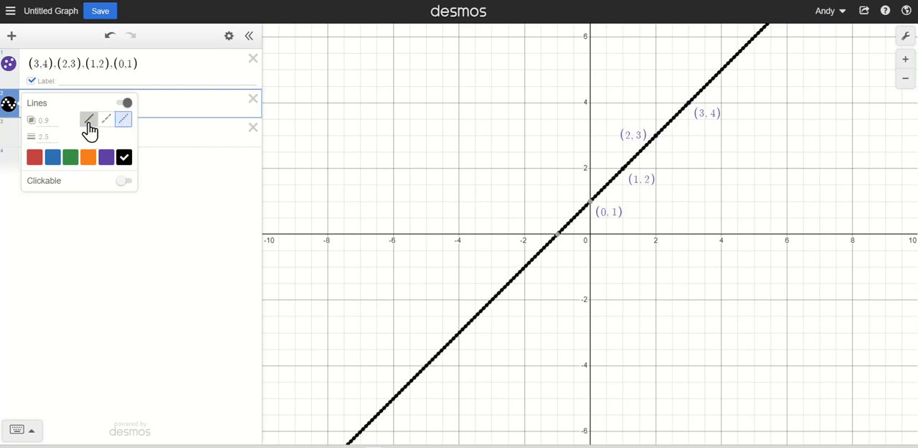
{"action": "left_click", "coordinate": [89, 128]}
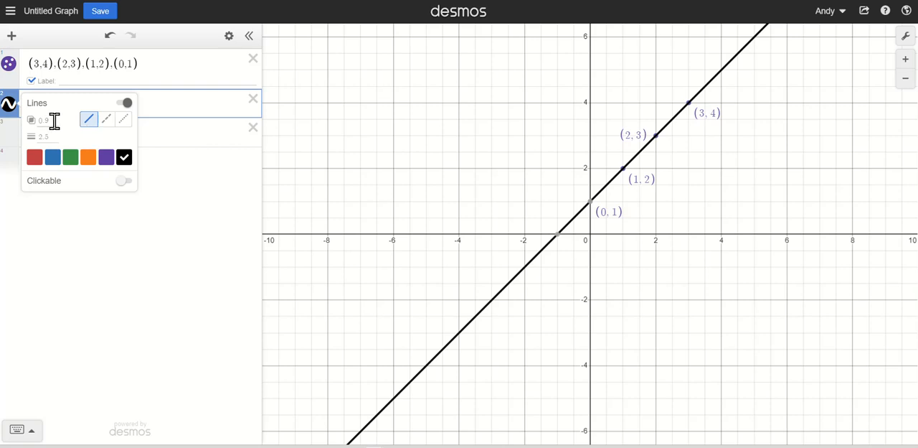
- Try opacities of .7, .4 and .1 on the y = x + 1 line and return it to .9
{"action": "left_click", "coordinate": [55, 121]}
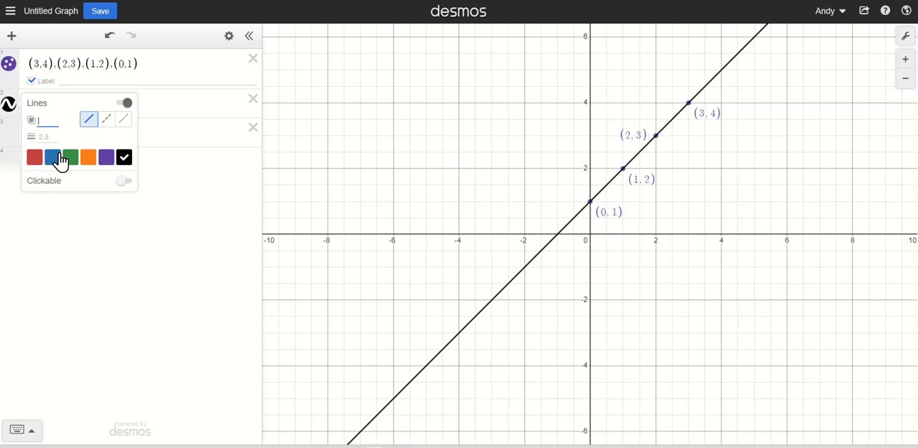
{"action": "type", "text": ".7"}
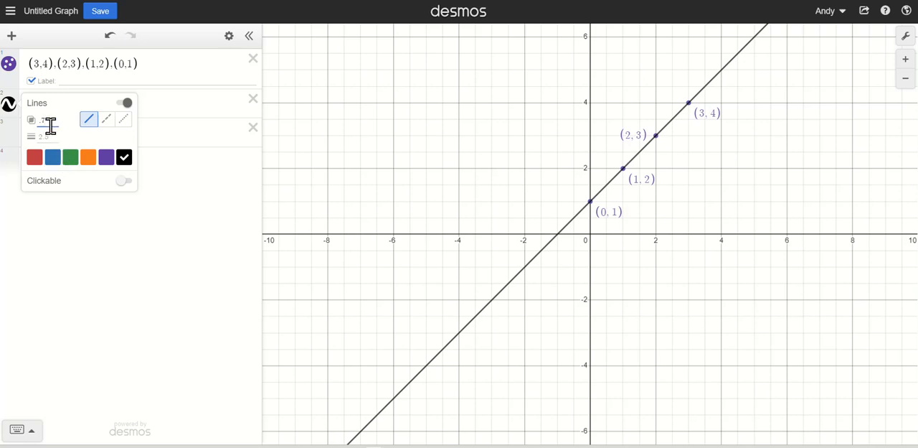
{"action": "key", "text": "BackSpace"}
{"action": "type", "text": "4"}
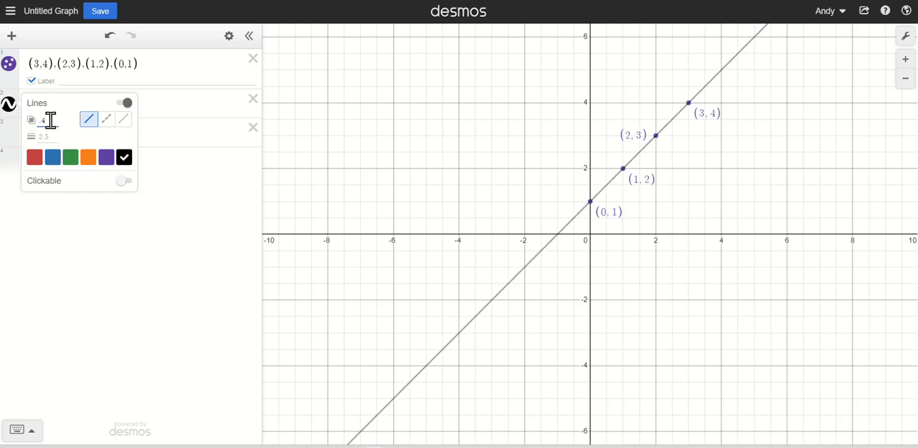
{"action": "key", "text": "BackSpace"}
{"action": "key", "text": "BackSpace"}
{"action": "type", "text": "1.1"}
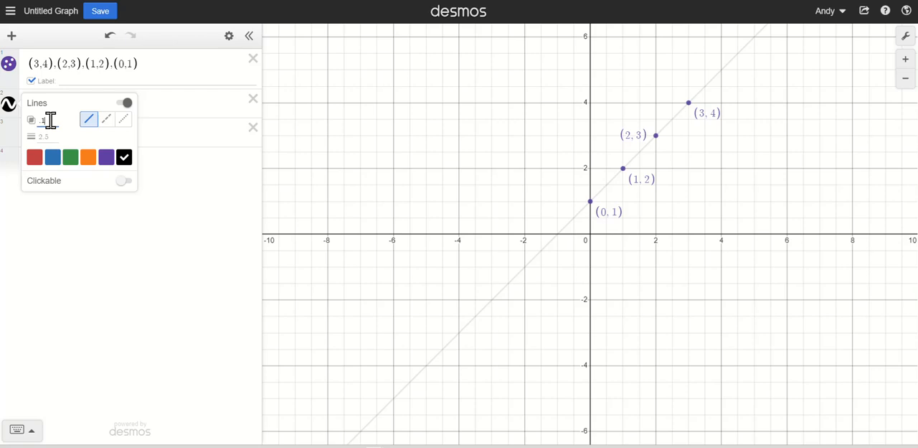
{"action": "key", "text": "BackSpace"}
{"action": "type", "text": "9"}
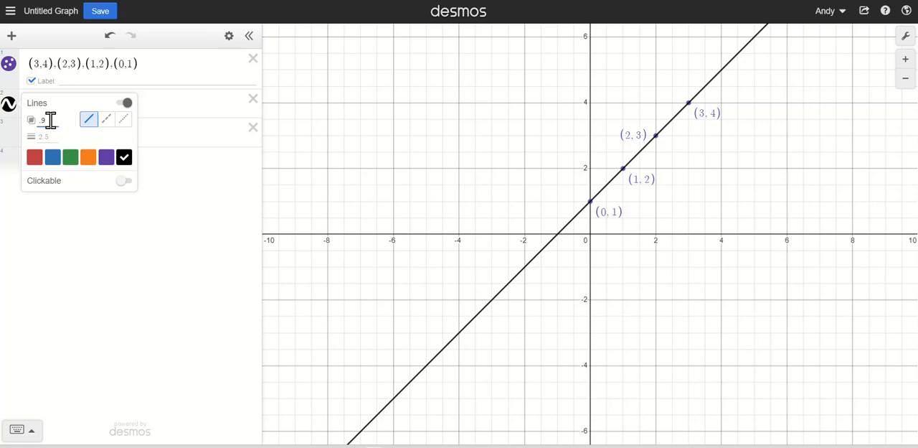
- Set the y = x + 1 line's thickness to 4, change it to 10, and color the line orange
{"action": "left_click", "coordinate": [49, 137]}
{"action": "type", "text": "4"}
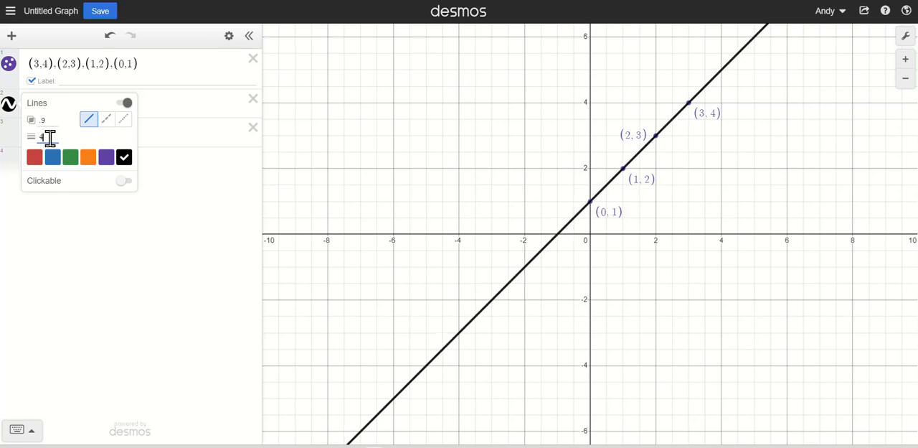
{"action": "key", "text": "BackSpace"}
{"action": "type", "text": "10"}
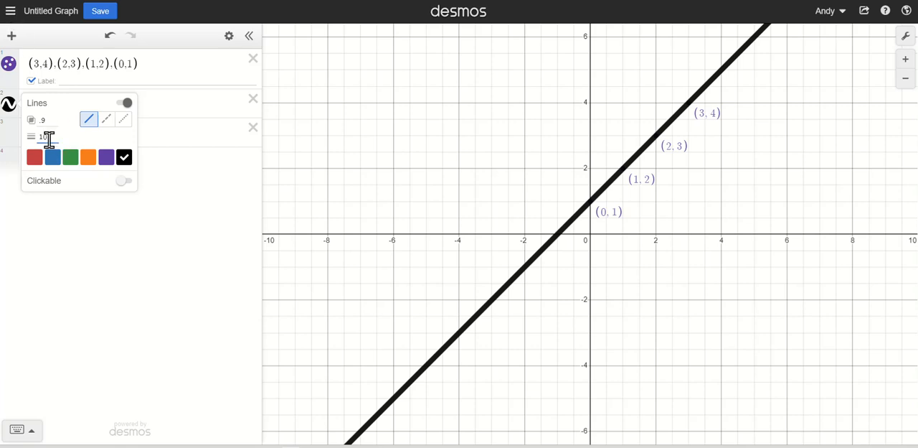
{"action": "left_click", "coordinate": [87, 159]}
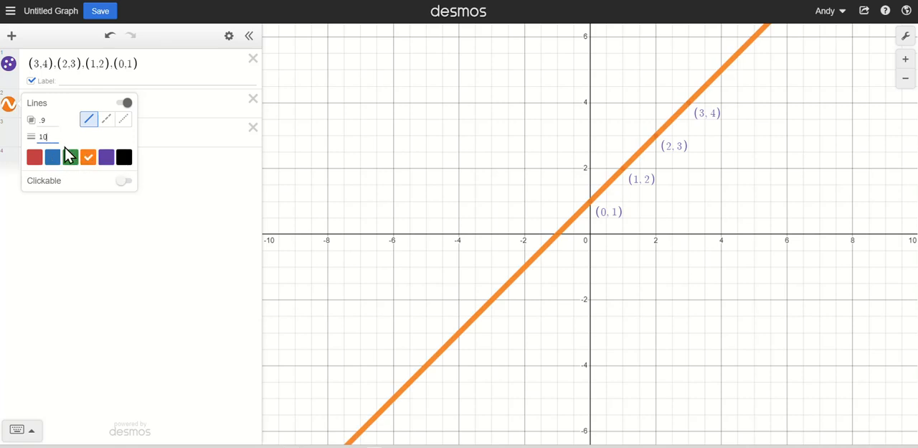
- Try thicknesses of 20 and 200 on the orange line and settle on 3
{"action": "left_click_drag", "start_coordinate": [50, 137], "coordinate": [38, 137]}
{"action": "type", "text": "20"}
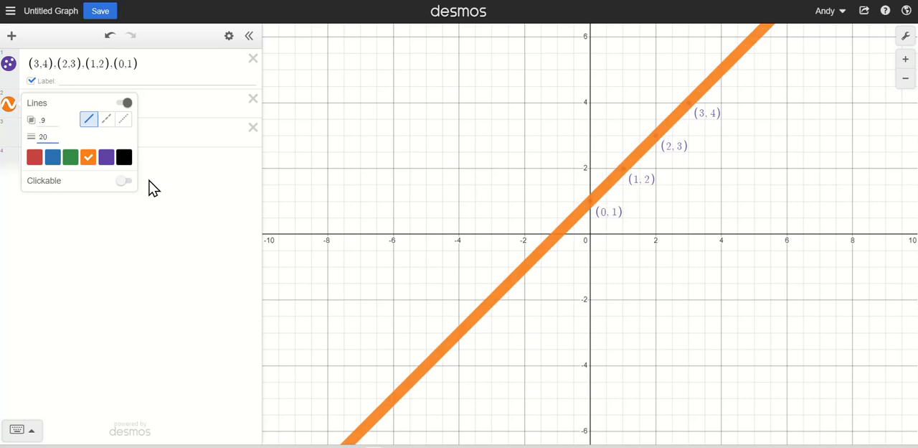
{"action": "type", "text": "0"}
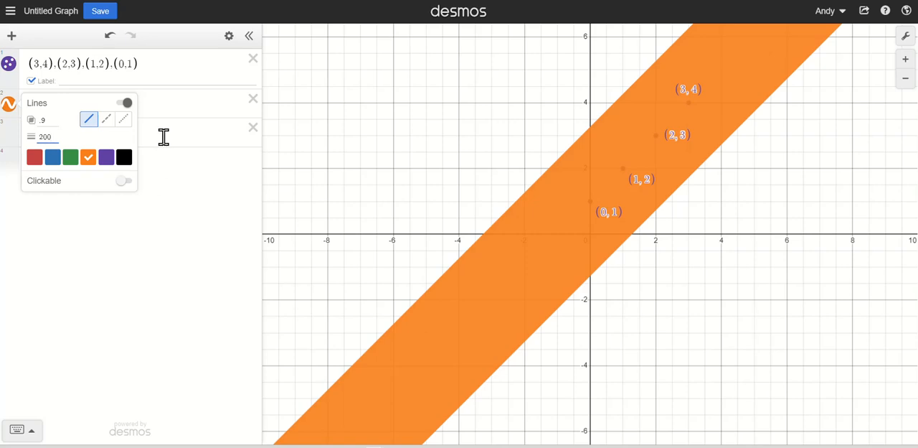
{"action": "left_click_drag", "start_coordinate": [57, 137], "coordinate": [40, 140]}
{"action": "type", "text": "3"}
- Graph the parabola y = x^2 - 4 on the third expression line
{"action": "left_click", "coordinate": [182, 136]}
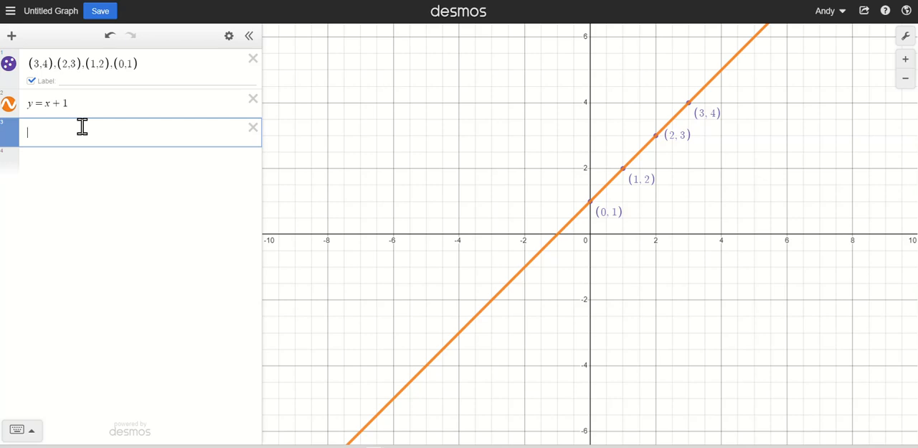
{"action": "type", "text": "y=x^2"}
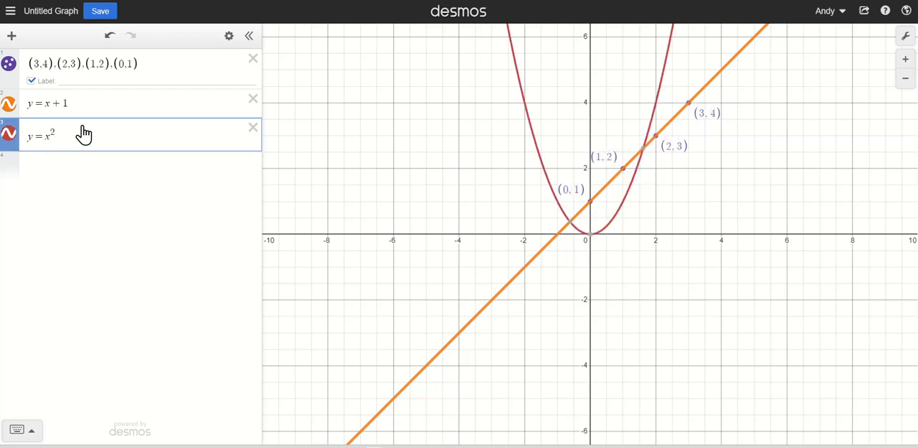
{"action": "type", "text": "-4"}
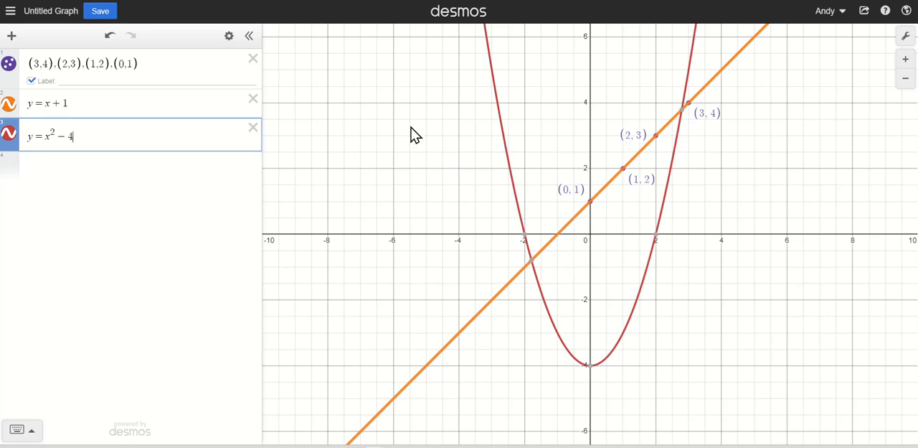
- Color the y = x^2 - 4 parabola blue, and hide the listed points together with their labels
{"action": "left_click", "coordinate": [9, 135]}
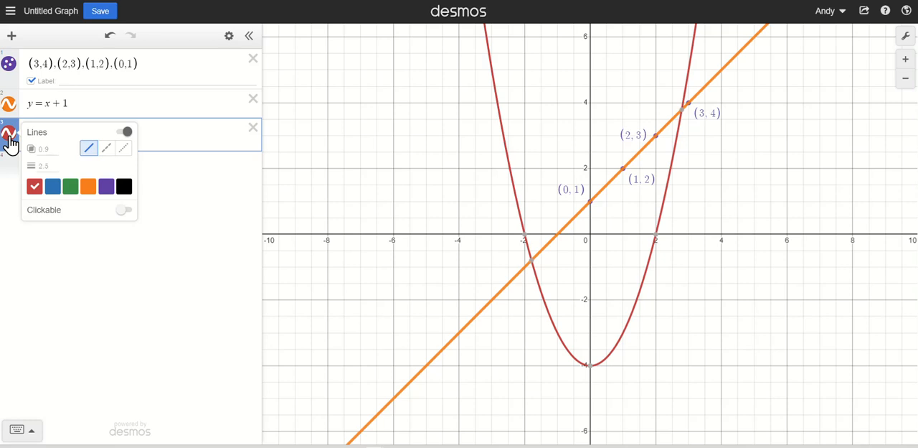
{"action": "left_click", "coordinate": [52, 188]}
{"action": "left_click", "coordinate": [196, 136]}
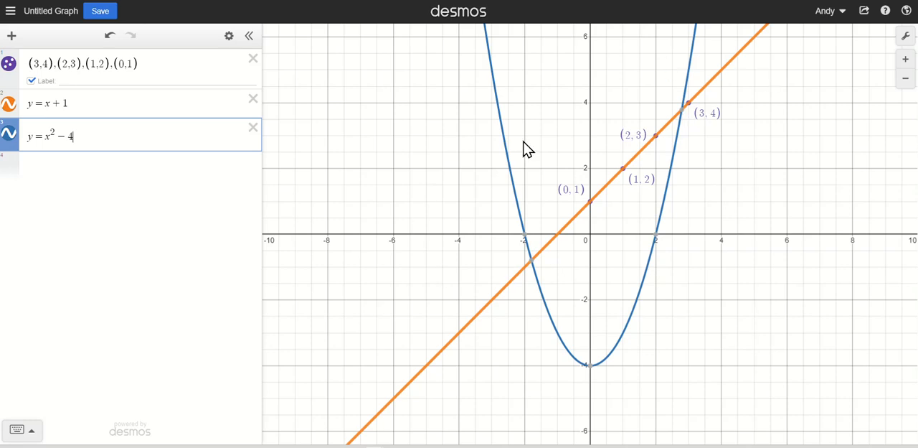
{"action": "left_click", "coordinate": [10, 68]}
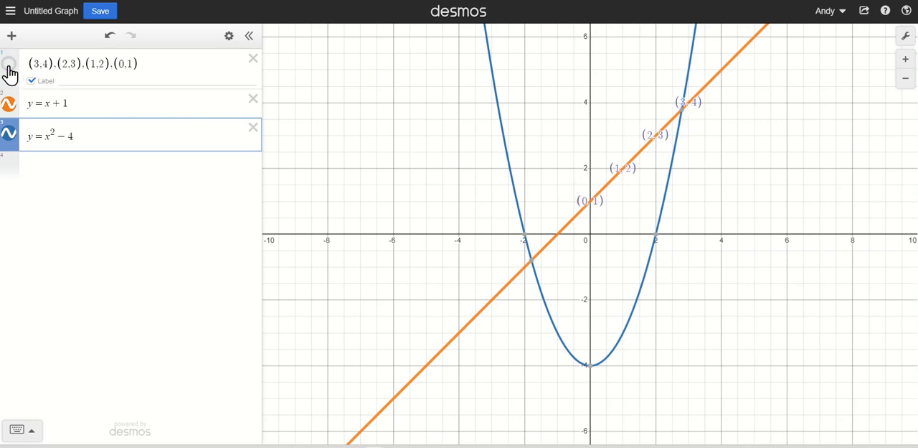
{"action": "left_click", "coordinate": [31, 80]}
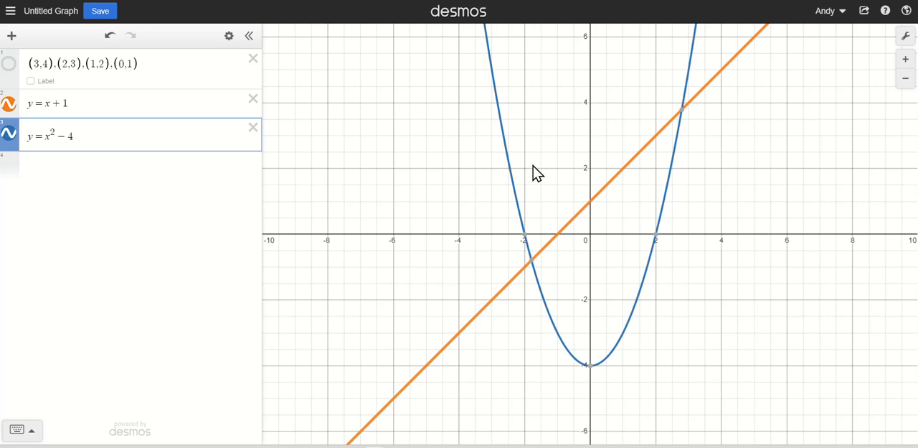
- Trace along the parabola and the y = x + 1 line to read coordinates of points on each graph
{"action": "left_click", "coordinate": [505, 125]}
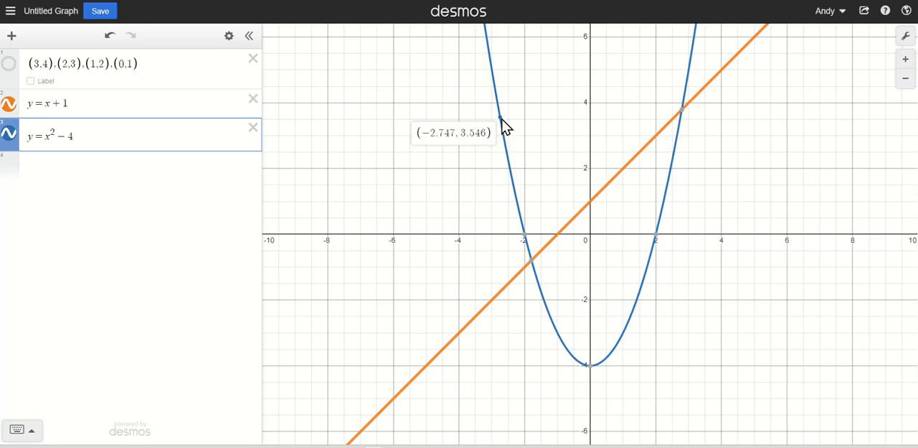
{"action": "mouse_move", "coordinate": [502, 120]}
{"action": "left_mouse_down"}
{"action": "mouse_move", "coordinate": [521, 214]}
{"action": "mouse_move", "coordinate": [497, 93]}
{"action": "left_mouse_up"}
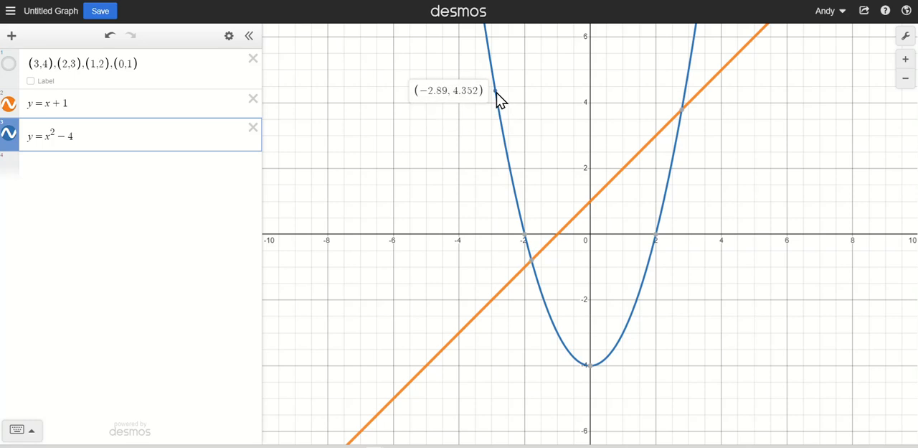
{"action": "left_click_drag", "start_coordinate": [500, 99], "coordinate": [497, 98]}
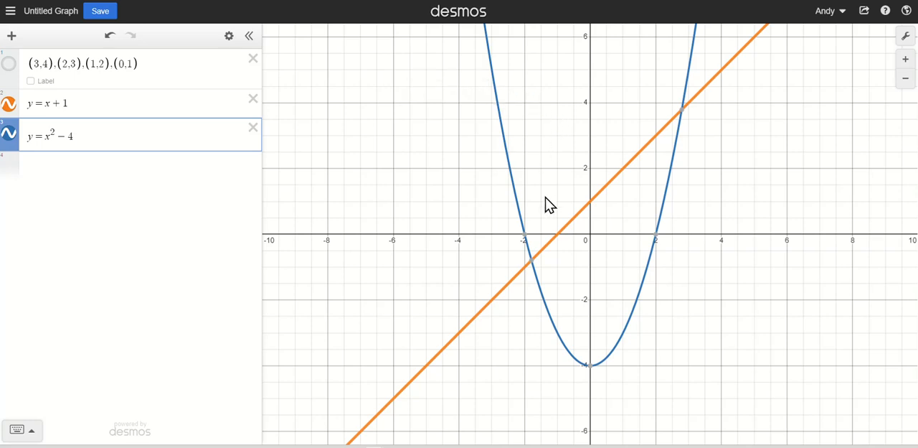
{"action": "mouse_move", "coordinate": [459, 333]}
{"action": "left_mouse_down"}
{"action": "mouse_move", "coordinate": [509, 292]}
{"action": "mouse_move", "coordinate": [430, 366]}
{"action": "left_mouse_up"}
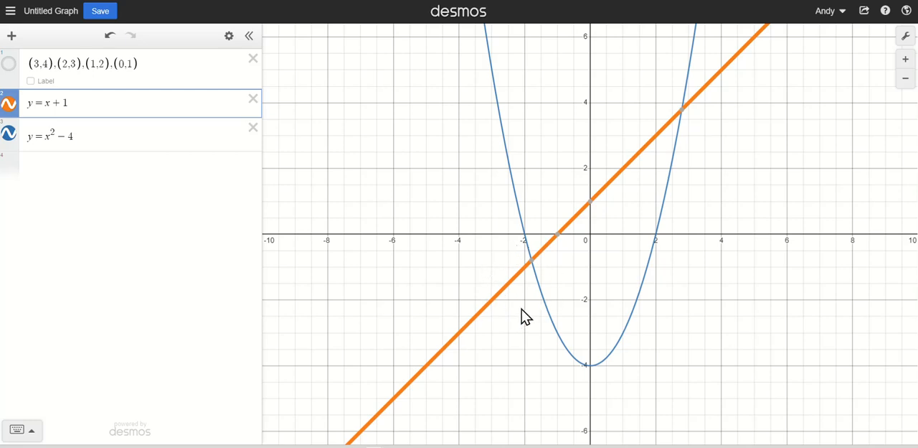
- Show the coordinates of both intersections between the orange line and the blue parabola
{"action": "mouse_move", "coordinate": [531, 264]}
{"action": "mouse_move", "coordinate": [677, 121]}
{"action": "left_click", "coordinate": [533, 264]}
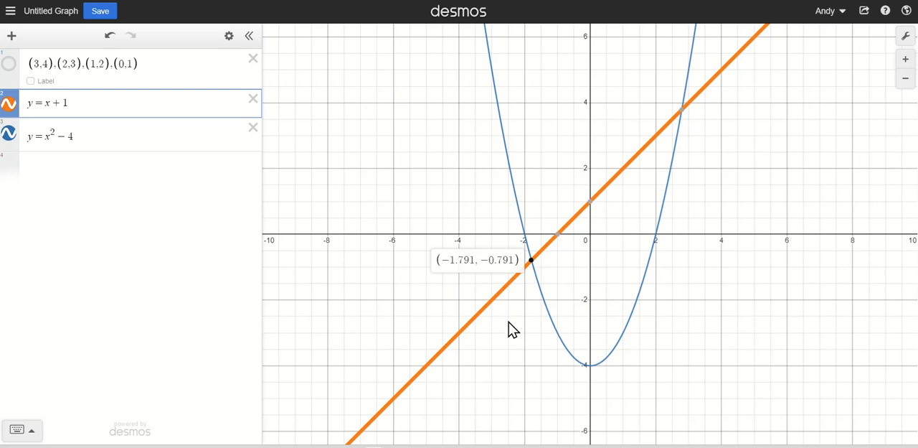
{"action": "left_click", "coordinate": [681, 111]}
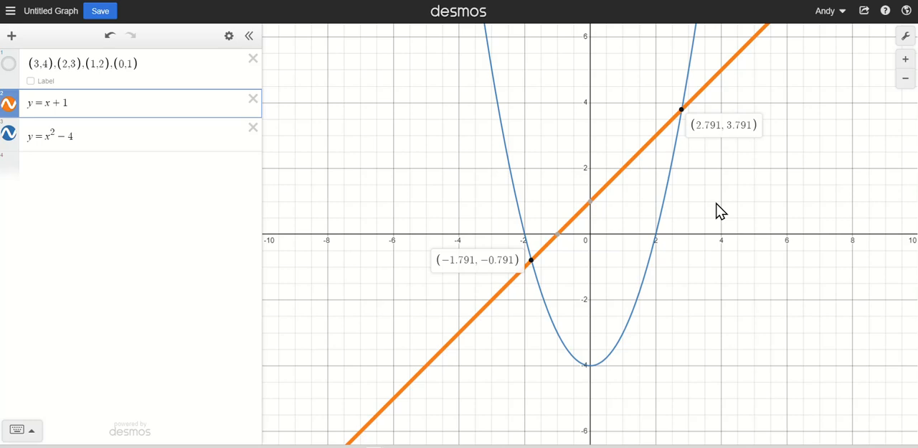
- Show the coordinates of the line's axis intercepts and the parabola's x-intercepts, and clear the displayed coordinates
{"action": "mouse_move", "coordinate": [592, 208]}
{"action": "mouse_move", "coordinate": [555, 238]}
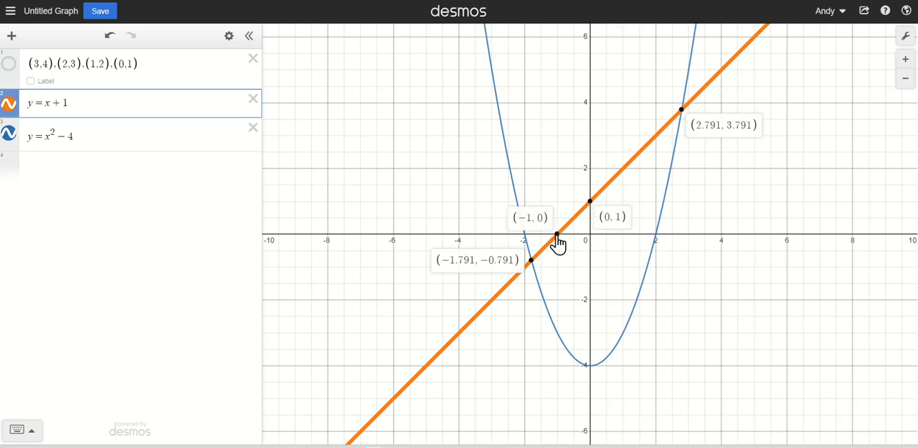
{"action": "left_click", "coordinate": [658, 242]}
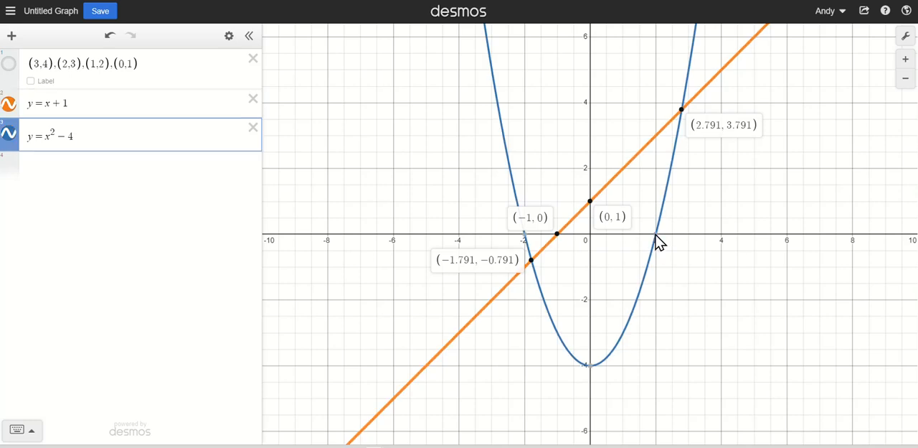
{"action": "left_click", "coordinate": [525, 238]}
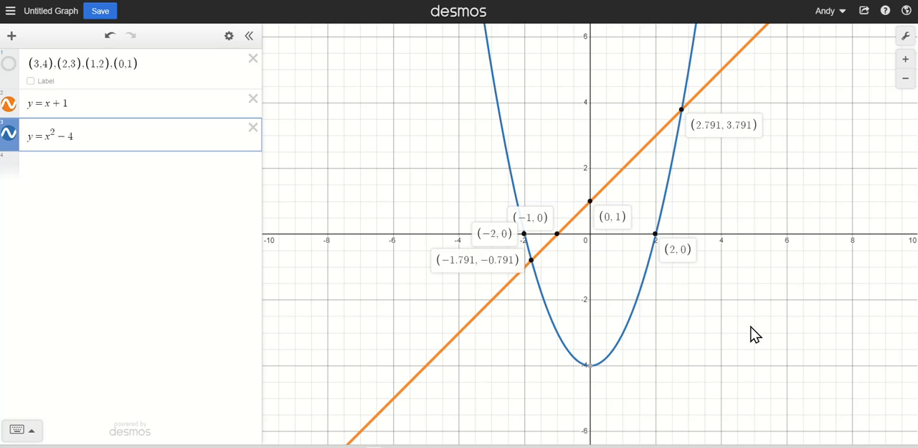
{"action": "left_click", "coordinate": [212, 134]}
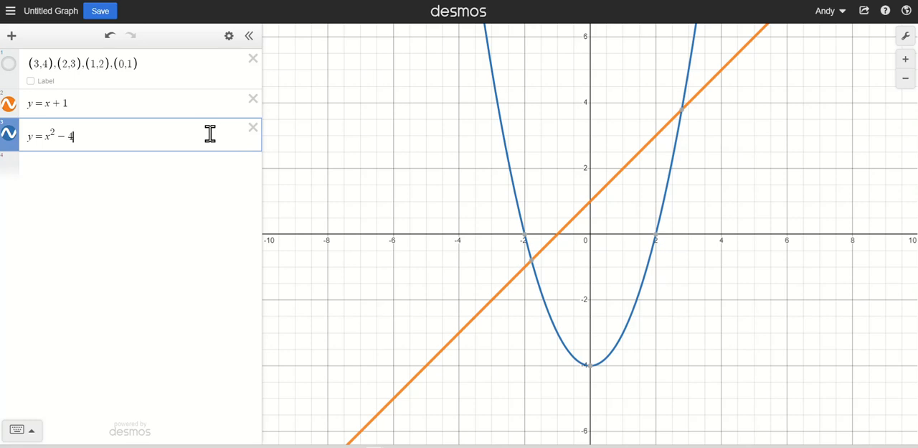
- Show the coordinates of the parabola's negative x-intercept, the intersection beside it and the line's x-intercept
{"action": "left_click", "coordinate": [526, 242]}
{"action": "left_click", "coordinate": [534, 263]}
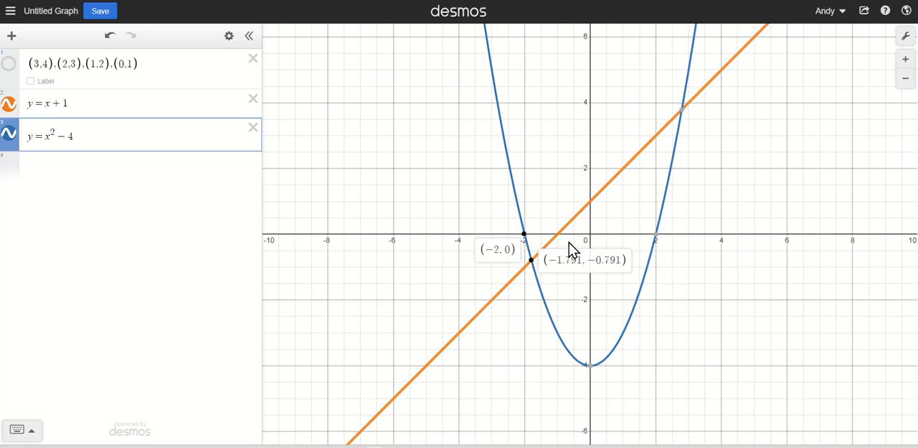
{"action": "left_click", "coordinate": [559, 243]}
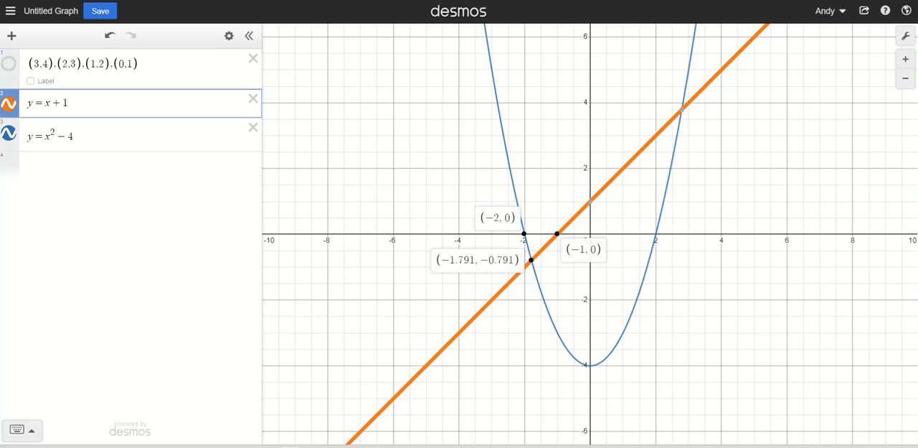
- Graph the cubic f(x) = x^3 - 5 on the fourth expression line and color it red
{"action": "left_click", "coordinate": [102, 161]}
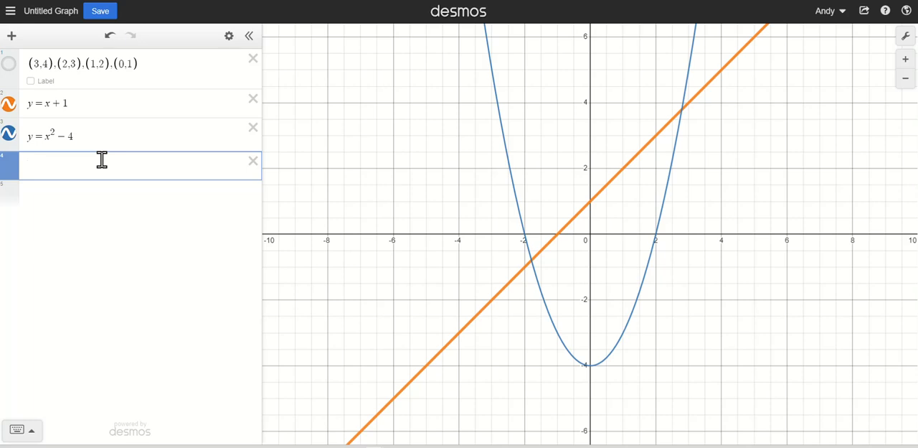
{"action": "type", "text": "f()"}
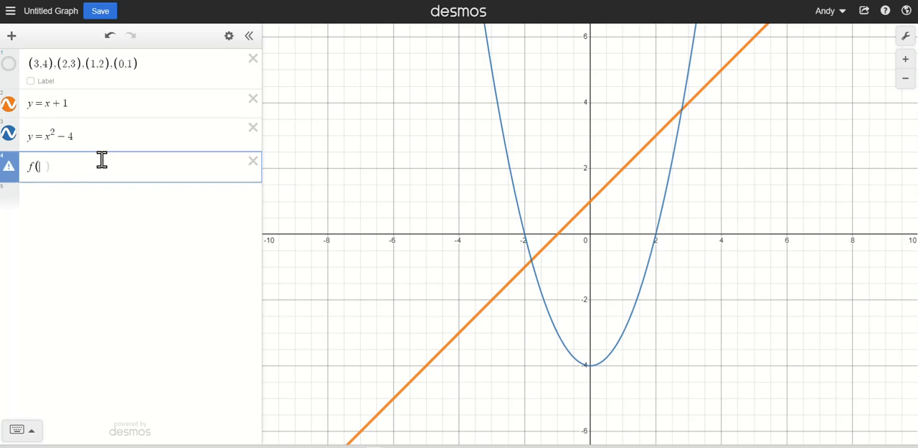
{"action": "type", "text": "x)"}
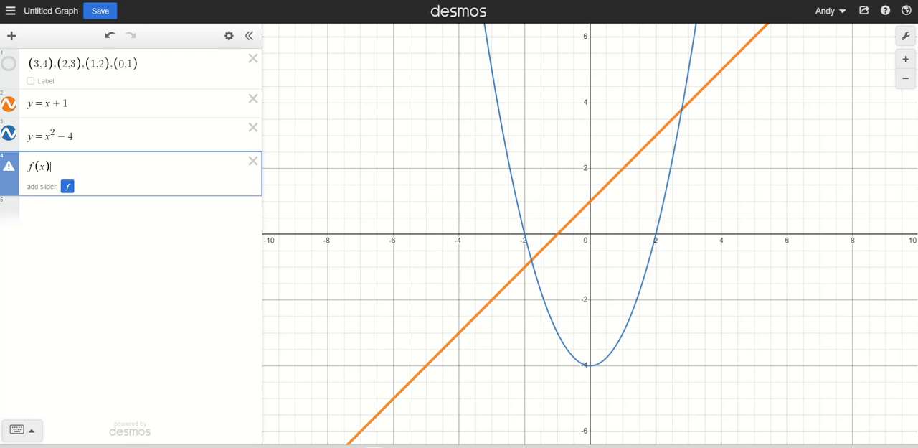
{"action": "type", "text": "="}
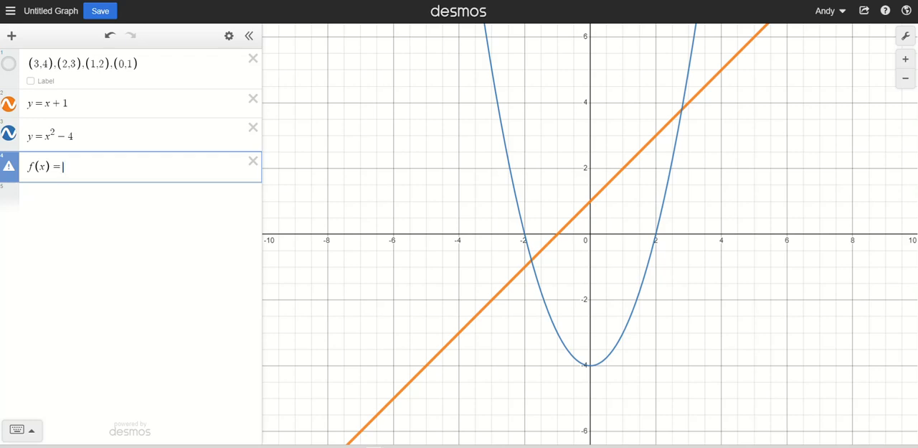
{"action": "type", "text": "x"}
{"action": "type", "text": "^3"}
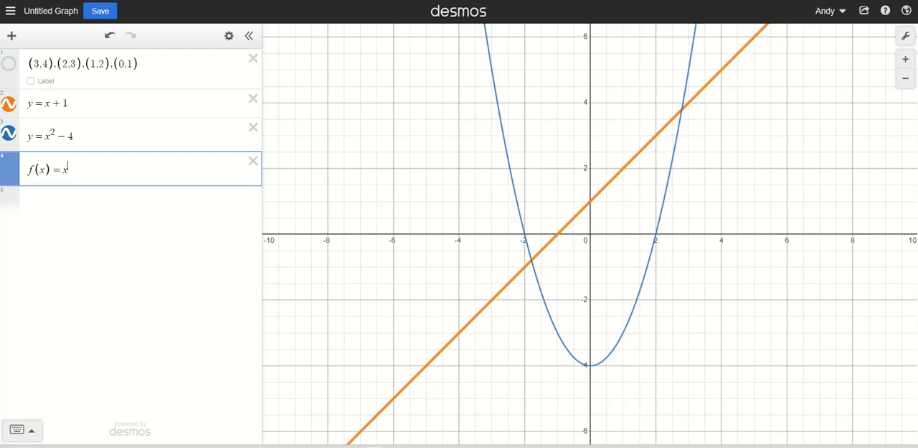
{"action": "key", "text": "Right"}
{"action": "type", "text": "-5"}
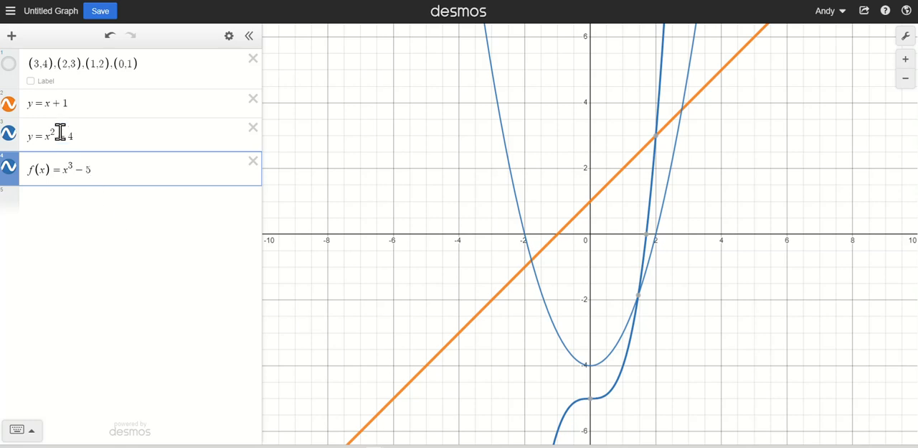
{"action": "left_click", "coordinate": [13, 178]}
{"action": "left_click", "coordinate": [35, 221]}
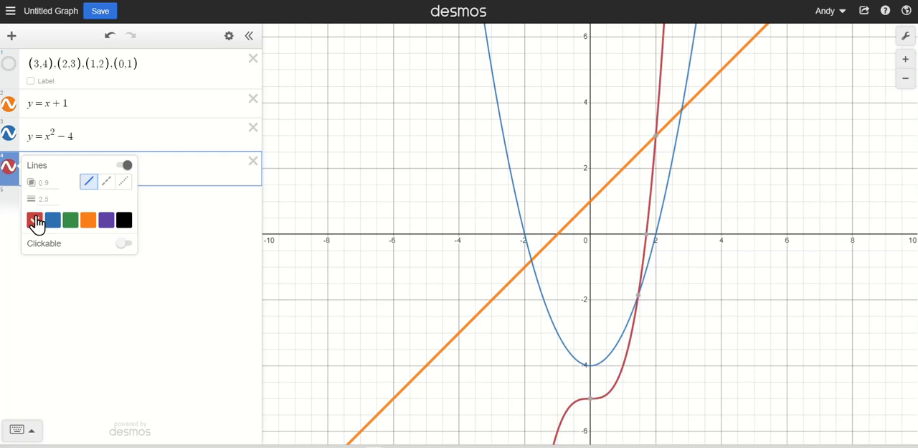
- Show the coordinates of the cubic's x-intercept and its intersections with the parabola and the line
{"action": "left_click", "coordinate": [639, 298]}
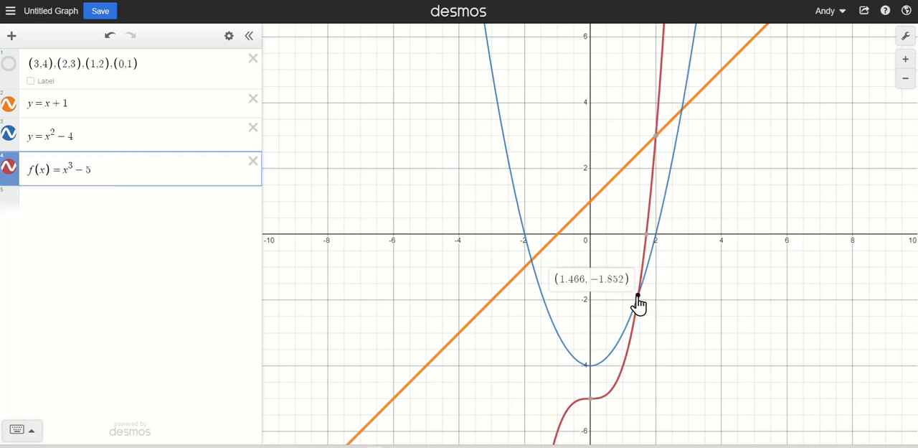
{"action": "left_click", "coordinate": [646, 239]}
{"action": "left_click", "coordinate": [655, 136]}
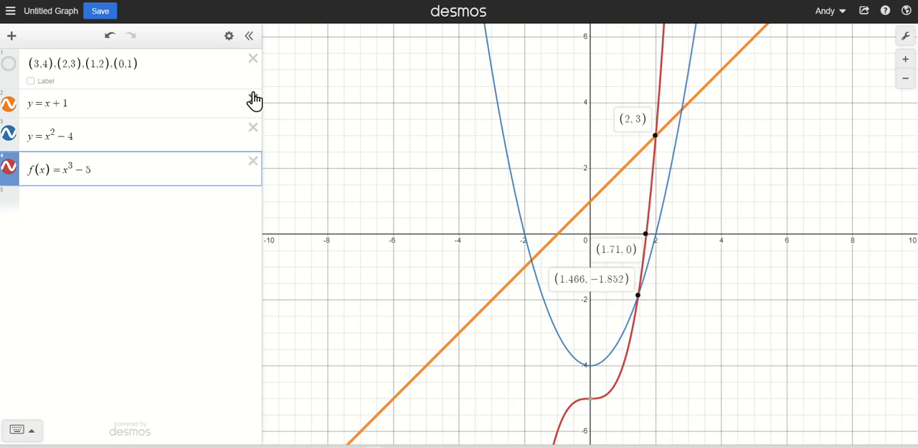
- Delete the point-list expression, and clear all remaining expressions from the graph
{"action": "left_click", "coordinate": [230, 39]}
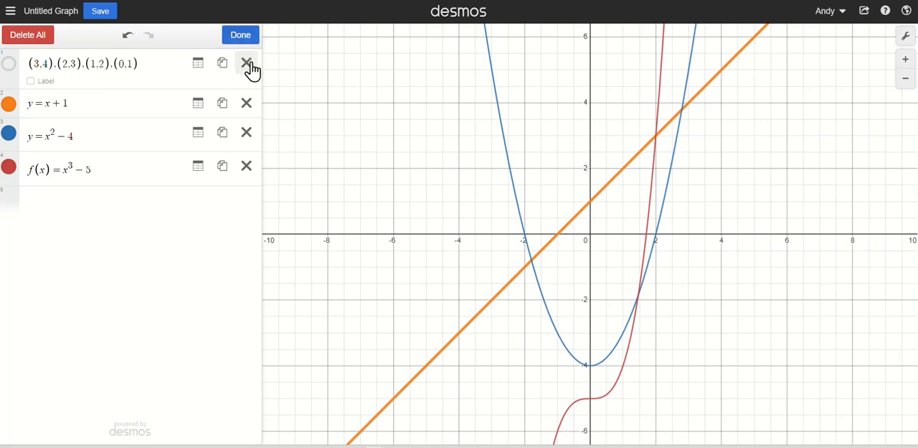
{"action": "left_click", "coordinate": [246, 63]}
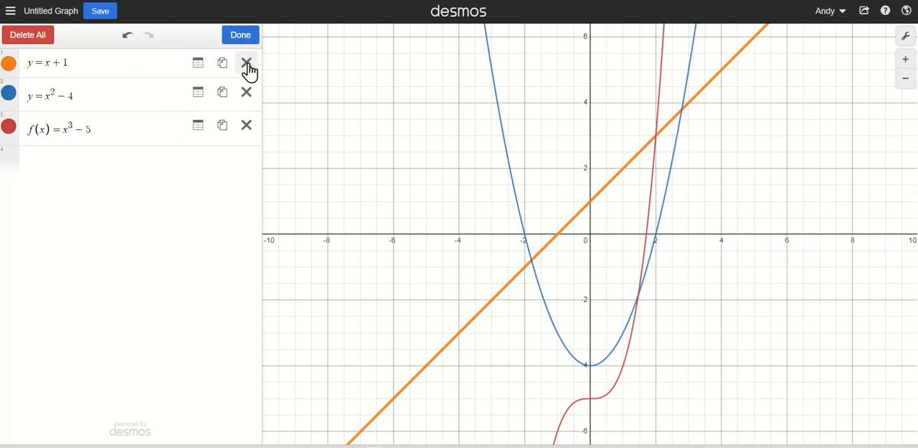
{"action": "left_click", "coordinate": [38, 37]}
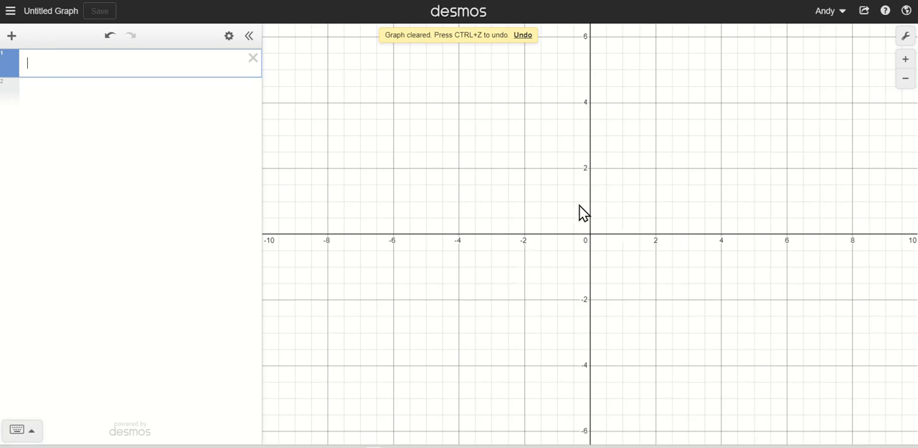
- Graph the inequality y < 3x + 4 on the first expression line
{"action": "left_click", "coordinate": [106, 68]}
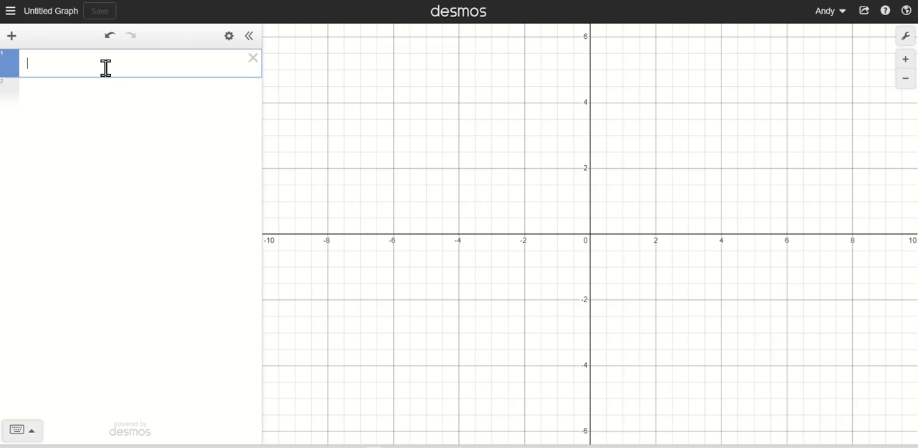
{"action": "type", "text": "y "}
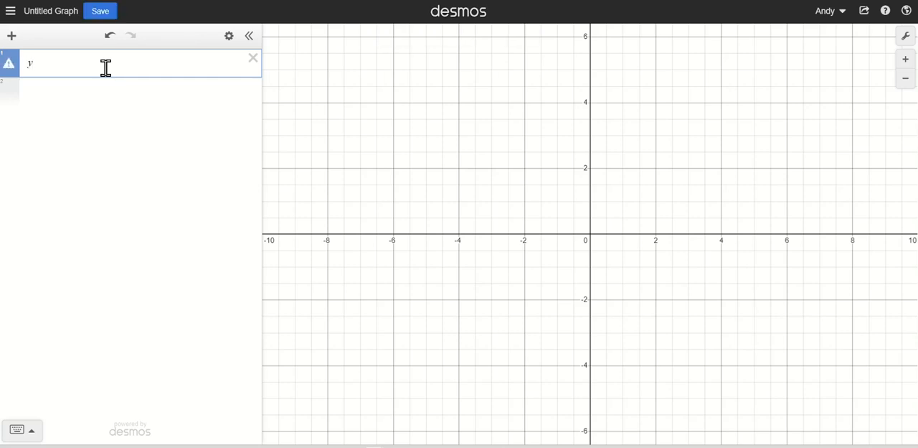
{"action": "type", "text": "< 3x + 4"}
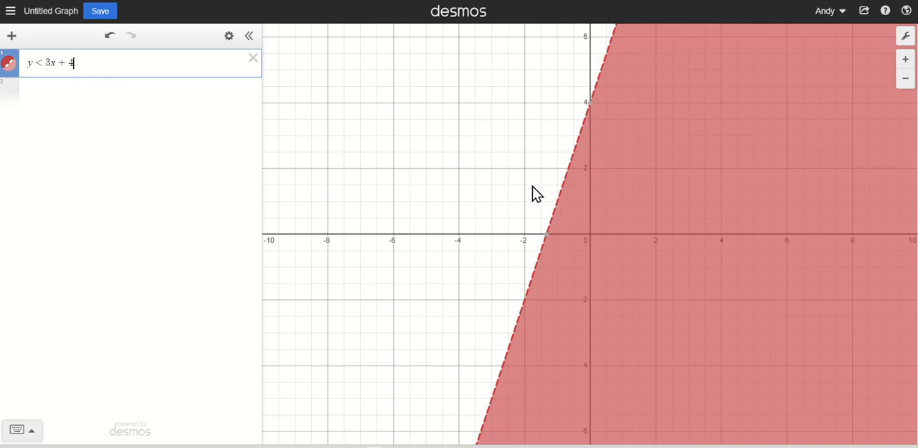
- Pan the view of the shaded inequality region, zoom in on it, and zoom out to a wider range
{"action": "left_click_drag", "start_coordinate": [542, 156], "coordinate": [612, 190]}
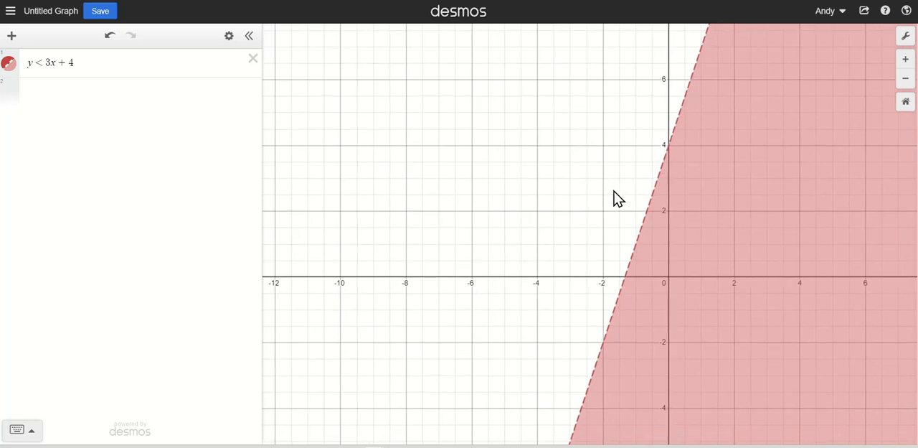
{"action": "left_click", "coordinate": [907, 63]}
{"action": "left_click", "coordinate": [907, 63]}
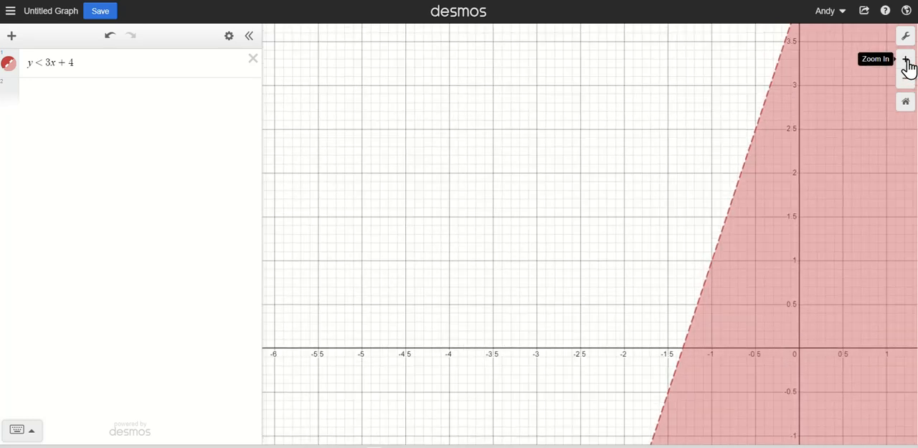
{"action": "left_click", "coordinate": [908, 85]}
{"action": "left_click", "coordinate": [908, 85]}
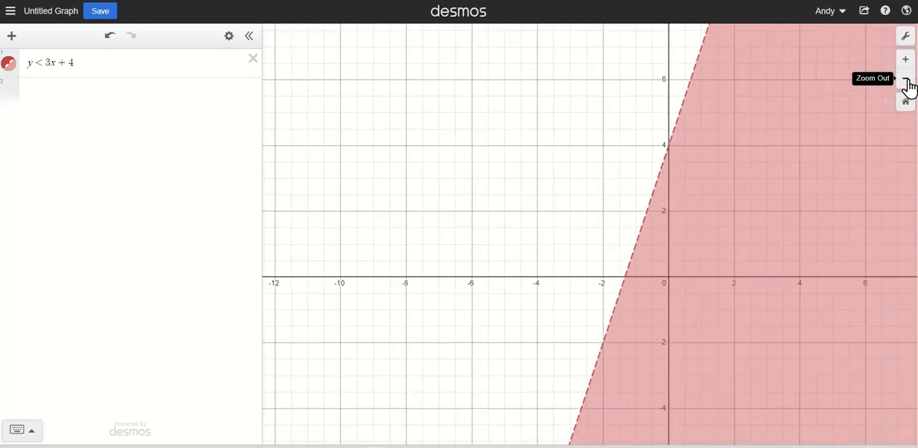
{"action": "left_click", "coordinate": [908, 85]}
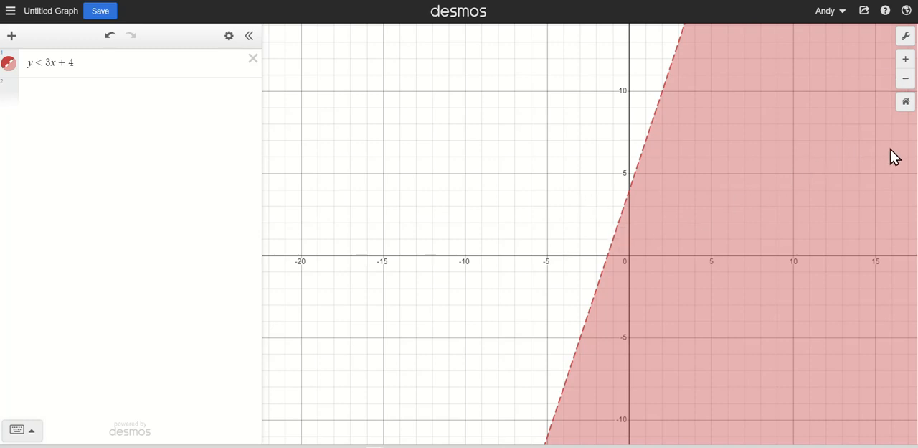
- Restore the default viewport, and set the x-axis range from -2 to 18 in the graph settings
{"action": "left_click", "coordinate": [906, 103]}
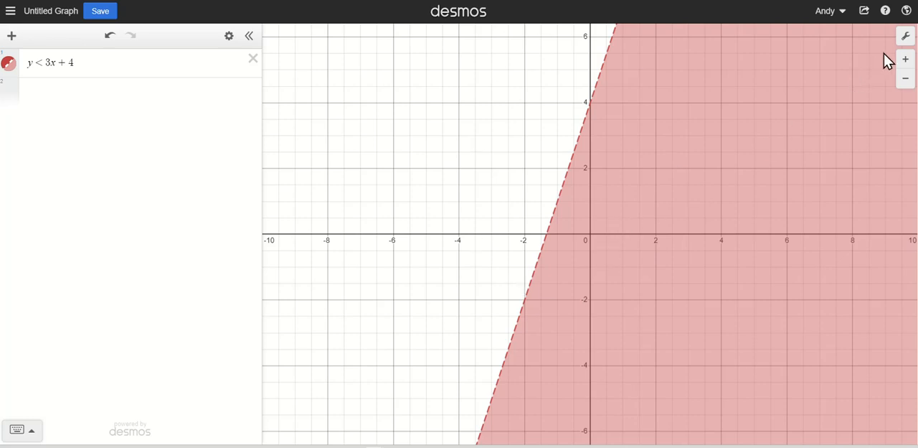
{"action": "left_click", "coordinate": [906, 37]}
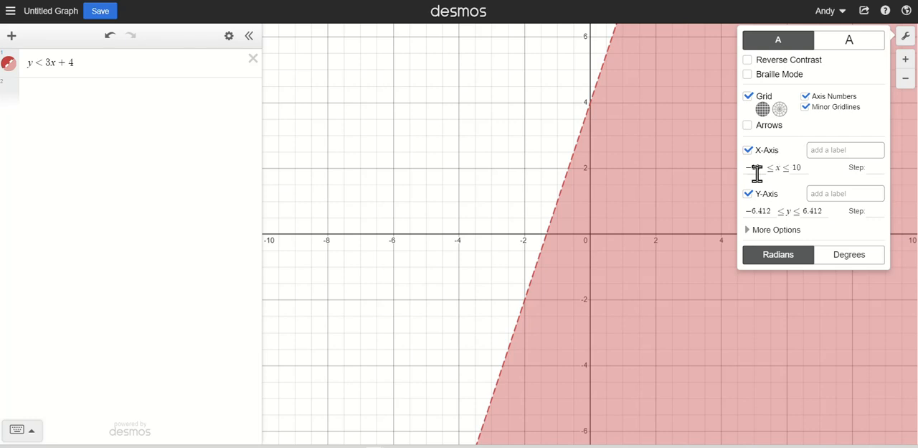
{"action": "left_click_drag", "start_coordinate": [748, 170], "coordinate": [801, 168]}
{"action": "left_click", "coordinate": [800, 168]}
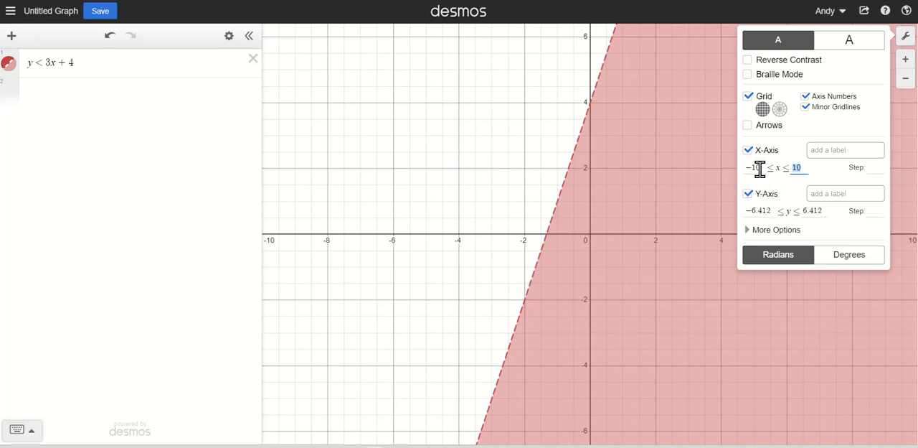
{"action": "left_click", "coordinate": [760, 168]}
{"action": "type", "text": "-2"}
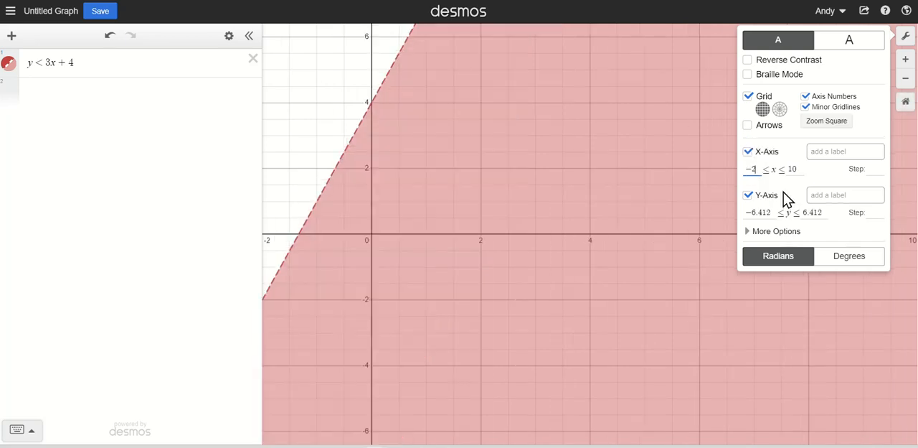
{"action": "left_click", "coordinate": [793, 172]}
{"action": "key", "text": "BackSpace"}
{"action": "type", "text": "8"}
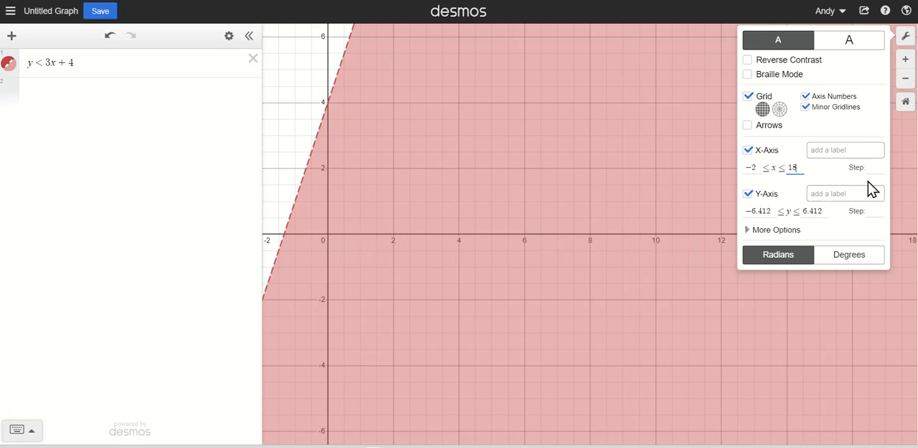
- Set the step to 1 for both the x-axis and the y-axis
{"action": "left_click", "coordinate": [874, 168]}
{"action": "type", "text": "1"}
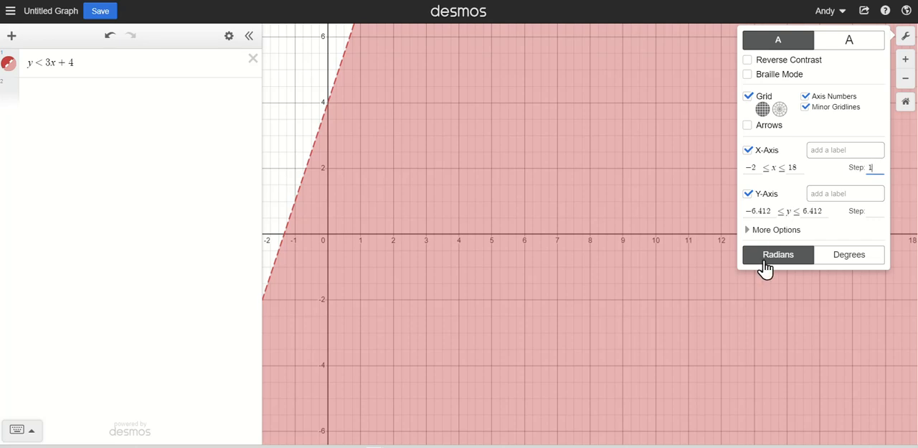
{"action": "left_click", "coordinate": [875, 212]}
{"action": "type", "text": "1"}
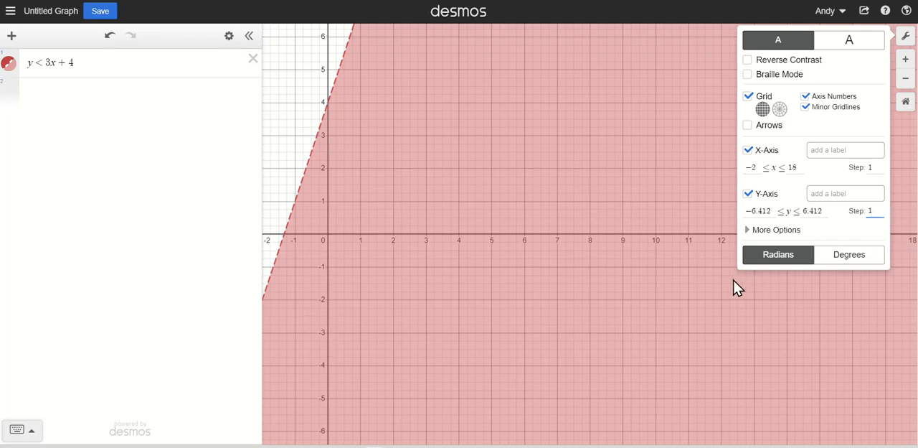
- Turn off the minor gridlines and the whole grid, and return the graph to the default viewport
{"action": "left_click", "coordinate": [846, 193]}
{"action": "left_click", "coordinate": [846, 152]}
{"action": "left_click", "coordinate": [806, 108]}
{"action": "left_click", "coordinate": [805, 107]}
{"action": "left_click", "coordinate": [805, 108]}
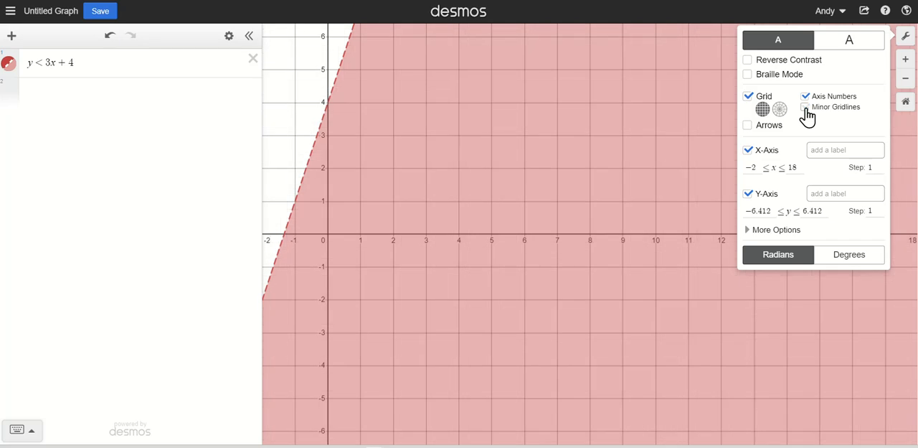
{"action": "left_click", "coordinate": [750, 98]}
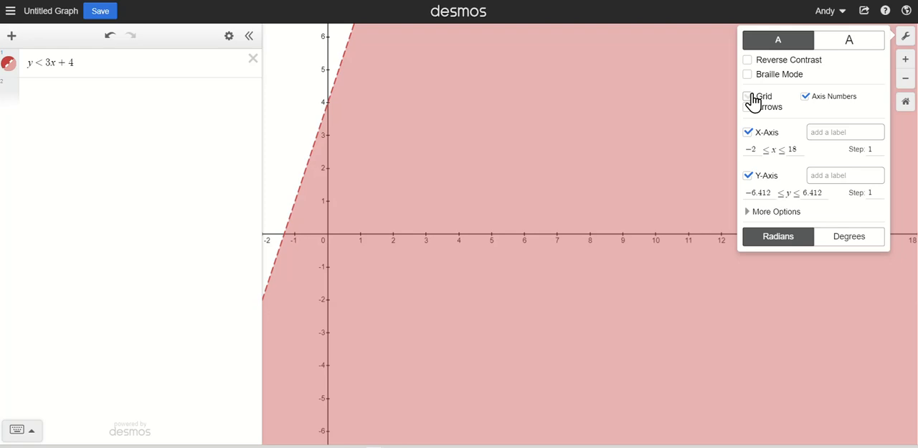
{"action": "left_click", "coordinate": [699, 96]}
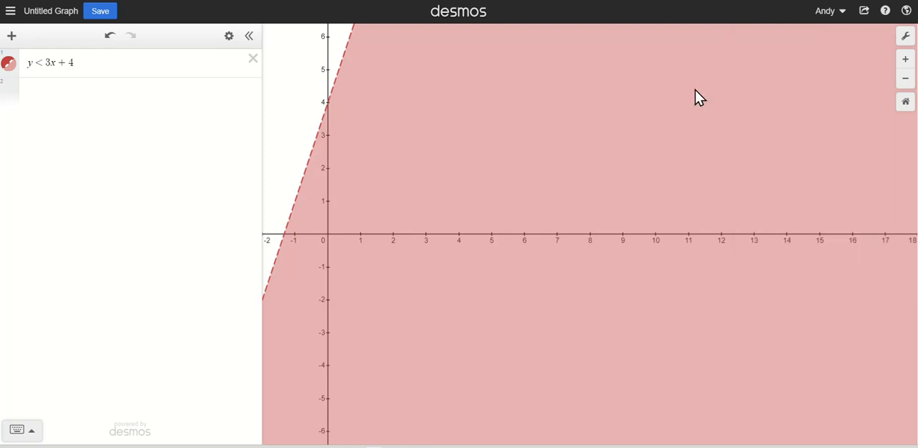
{"action": "left_click", "coordinate": [906, 102]}
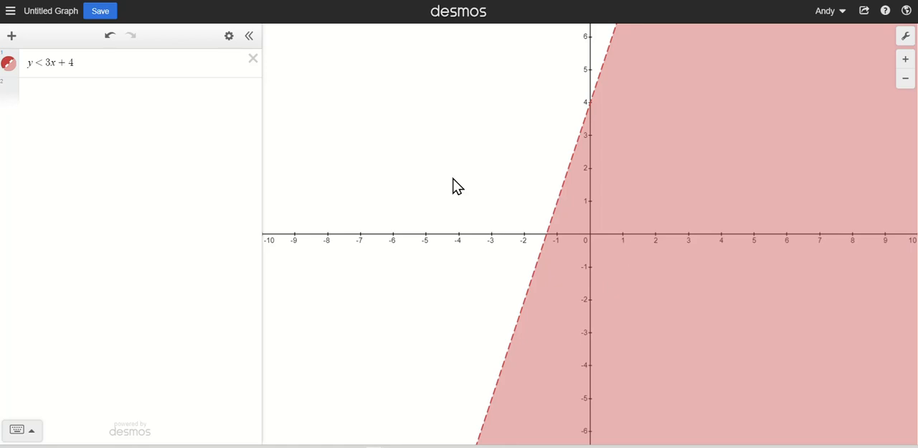
- Graph the inequality y ≥ -2x + 1 on the second expression line
{"action": "left_click", "coordinate": [134, 90]}
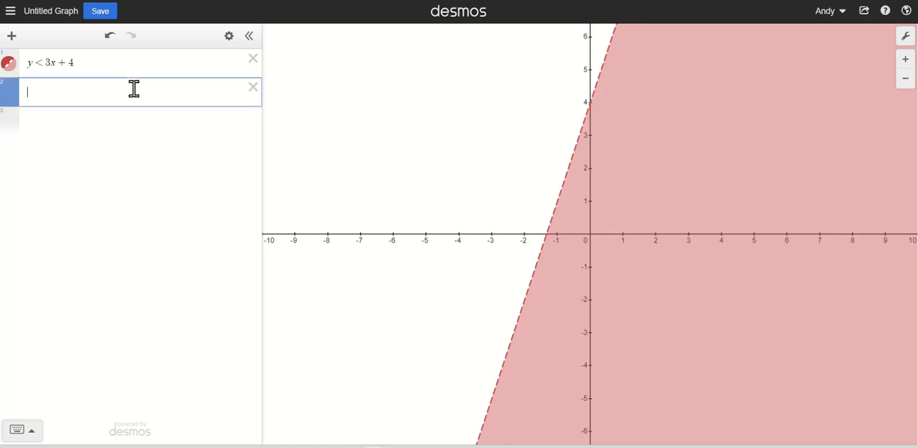
{"action": "type", "text": "y"}
{"action": "type", "text": "-2x"}
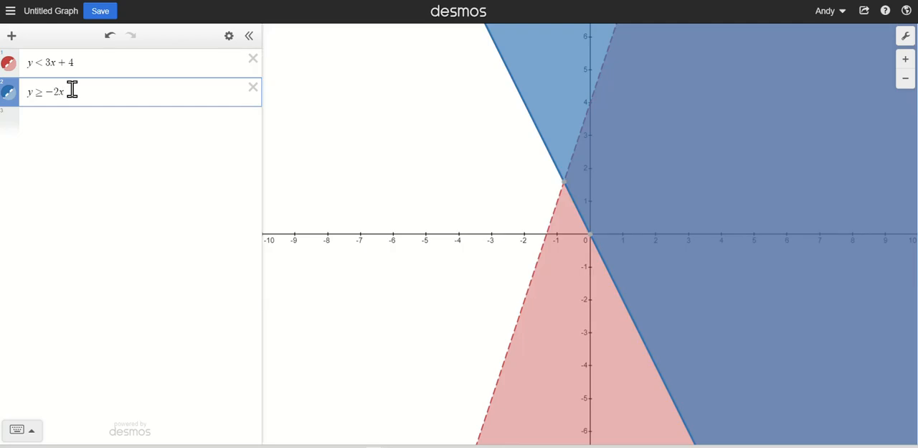
{"action": "type", "text": "+1"}
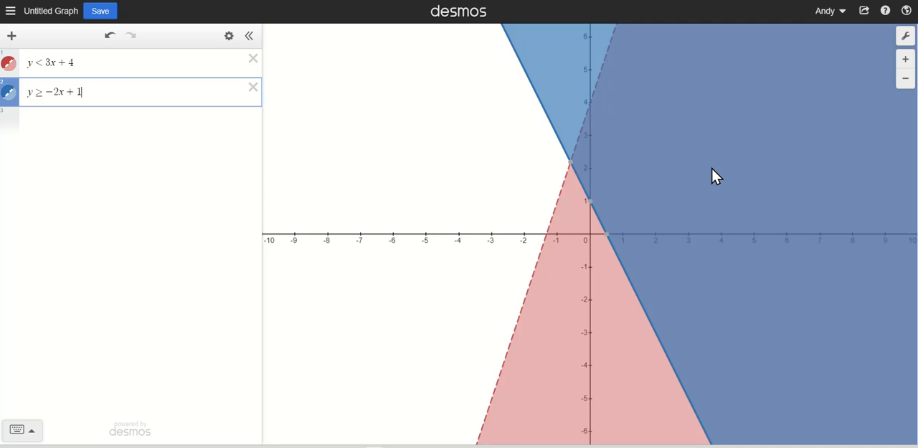
- Show the coordinates of the boundary lines' intersection, the second line's two intercepts and the first line's x-intercept
{"action": "left_click", "coordinate": [571, 166]}
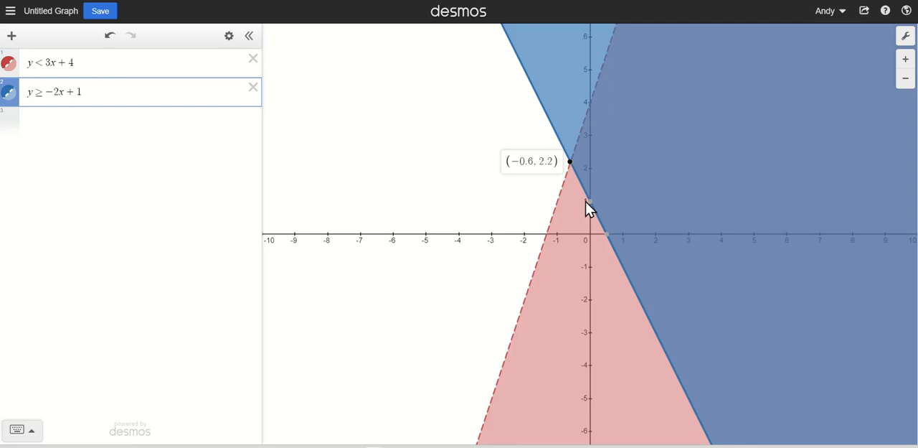
{"action": "left_click", "coordinate": [589, 202]}
{"action": "left_click", "coordinate": [607, 237]}
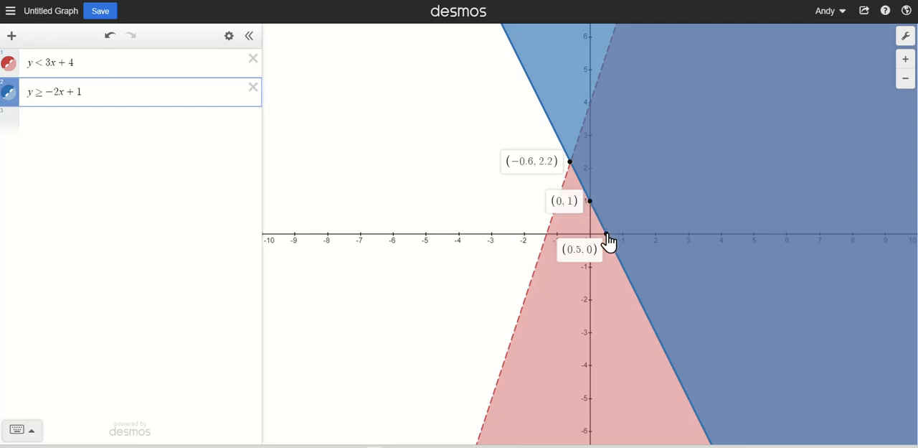
{"action": "left_click", "coordinate": [557, 236]}
{"action": "left_click", "coordinate": [547, 234]}
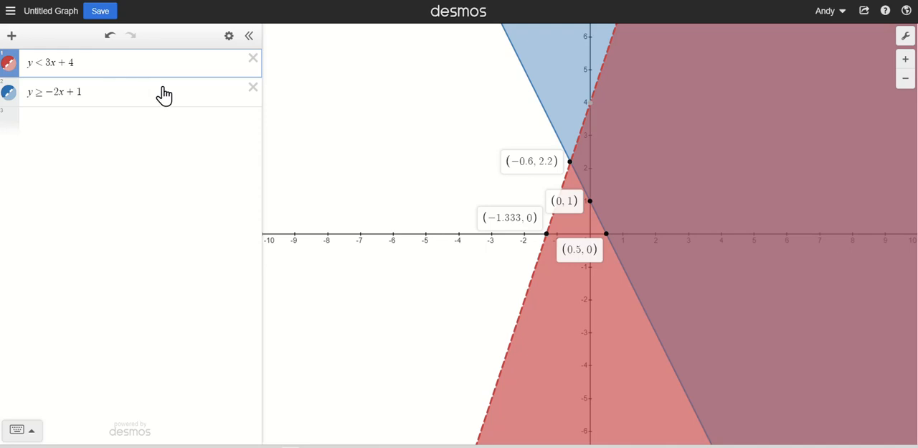
- Delete both inequalities and activate the empty first expression line
{"action": "left_click", "coordinate": [252, 89]}
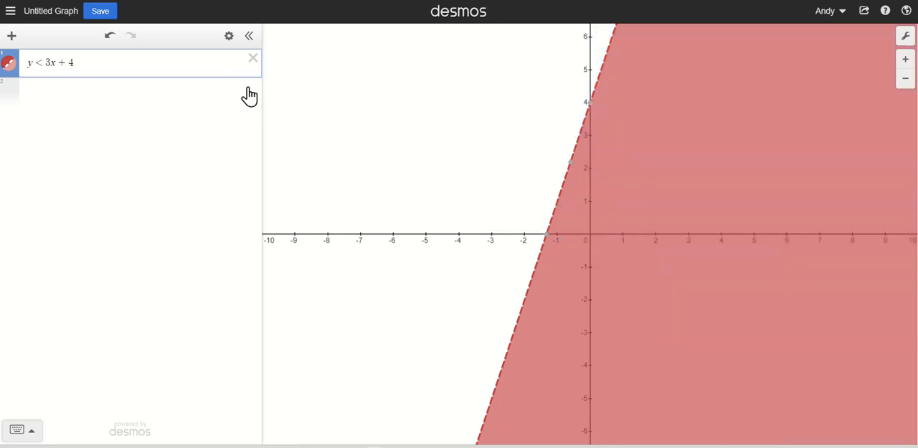
{"action": "left_click", "coordinate": [253, 60]}
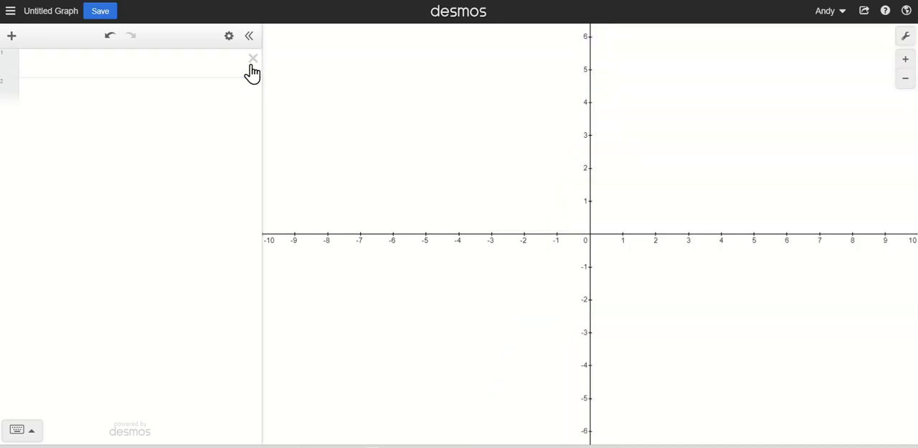
{"action": "left_click", "coordinate": [147, 65]}
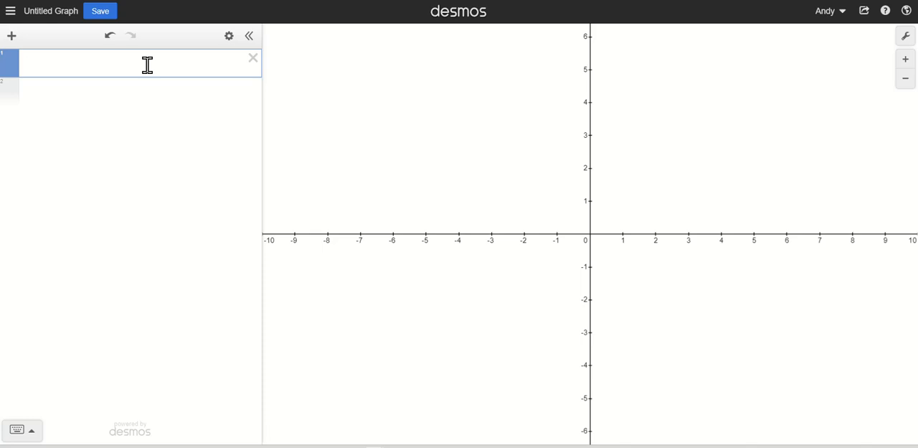
- Add a note reading "Graph a line with a slope of 3" on the first line
{"action": "left_click", "coordinate": [15, 38]}
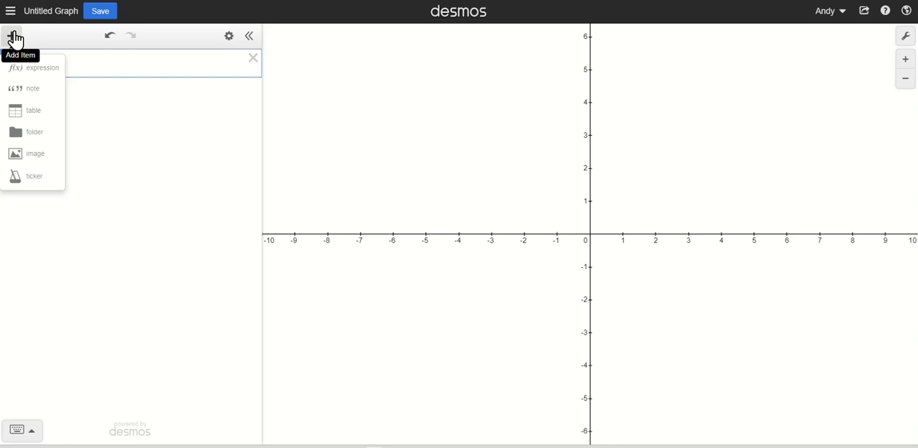
{"action": "left_click", "coordinate": [27, 94]}
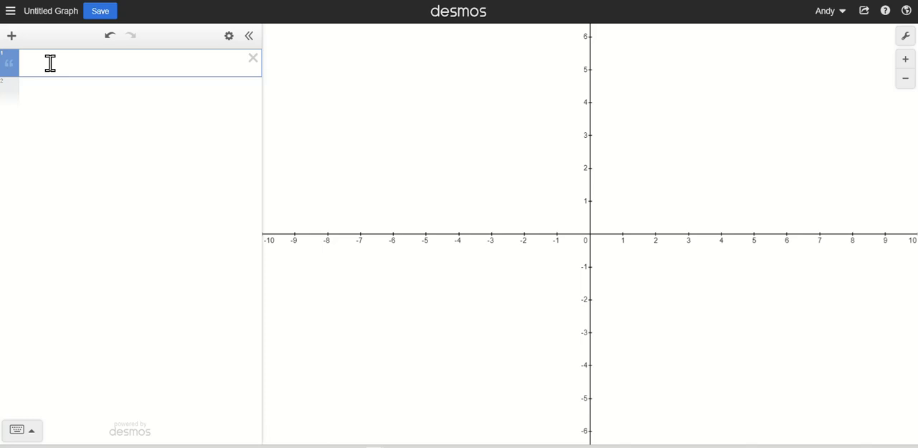
{"action": "type", "text": "Graph a line with a "}
{"action": "type", "text": "lop"}
{"action": "key", "text": "BackSpace"}
{"action": "key", "text": "BackSpace"}
{"action": "key", "text": "BackSpace"}
{"action": "type", "text": "slope of 3"}
- Insert a table below the note and enter the point (0, 0) in its first row
{"action": "left_click", "coordinate": [63, 90]}
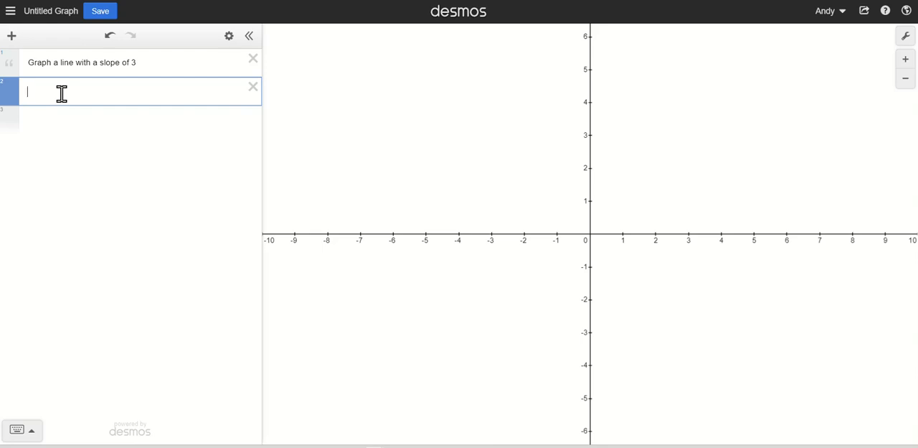
{"action": "left_click", "coordinate": [11, 38]}
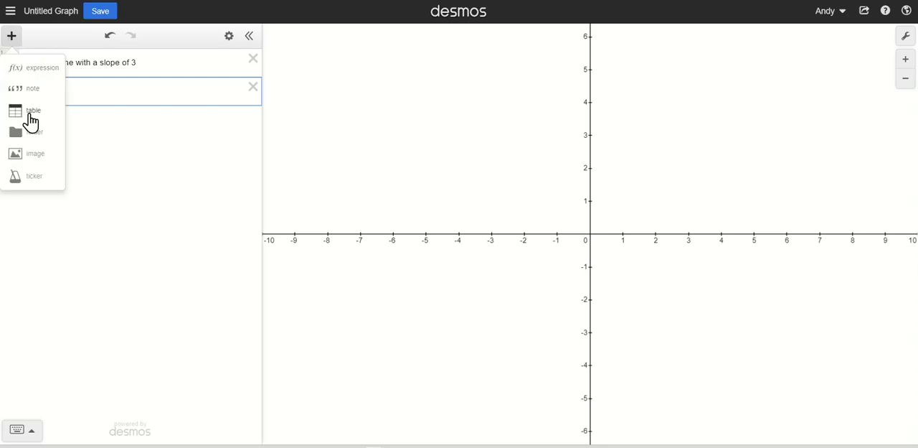
{"action": "left_click", "coordinate": [32, 114]}
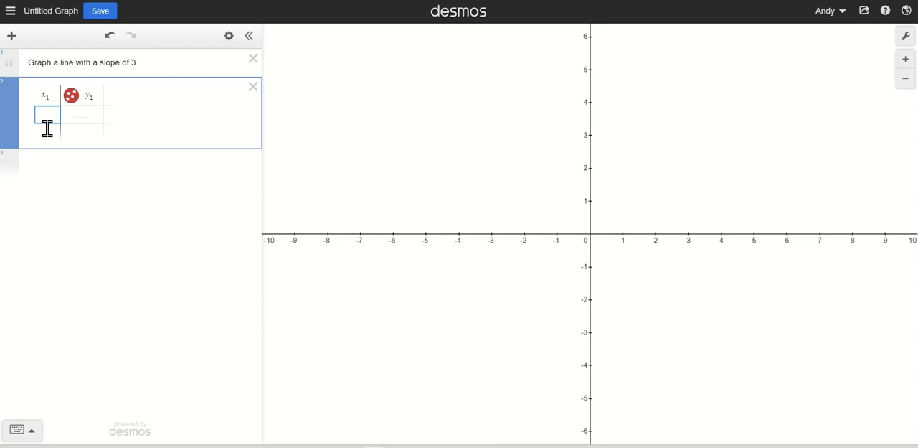
{"action": "left_click_drag", "start_coordinate": [52, 99], "coordinate": [39, 98]}
{"action": "left_click", "coordinate": [52, 117]}
{"action": "type", "text": "0"}
{"action": "key", "text": "Tab"}
{"action": "type", "text": "0"}
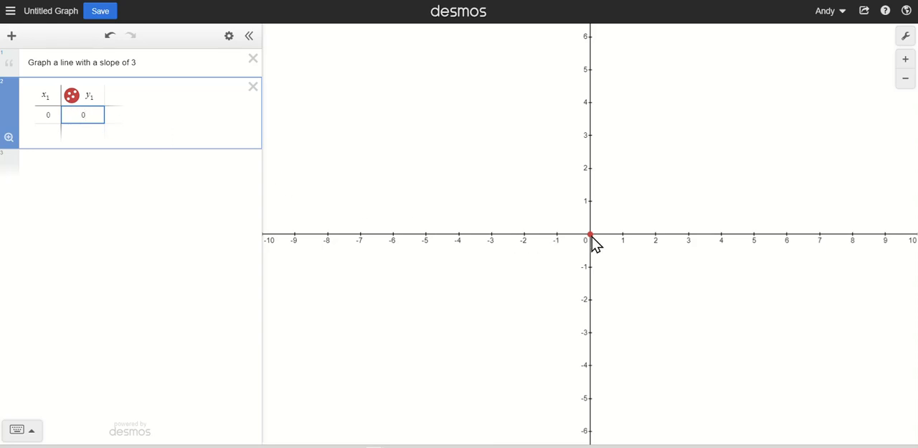
- Add the points (1, 2), (2, 4) and (3, 6) to the following table rows
{"action": "left_click", "coordinate": [52, 132]}
{"action": "type", "text": "1"}
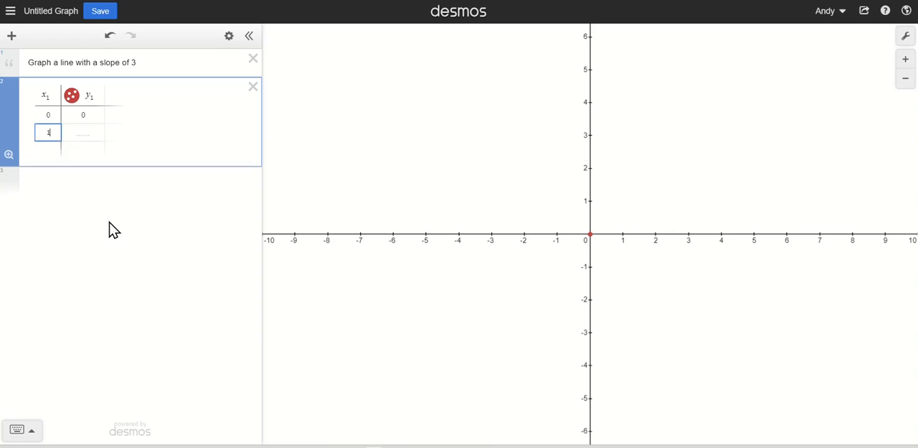
{"action": "key", "text": "Tab"}
{"action": "type", "text": "2"}
{"action": "key", "text": "Down"}
{"action": "key", "text": "Left"}
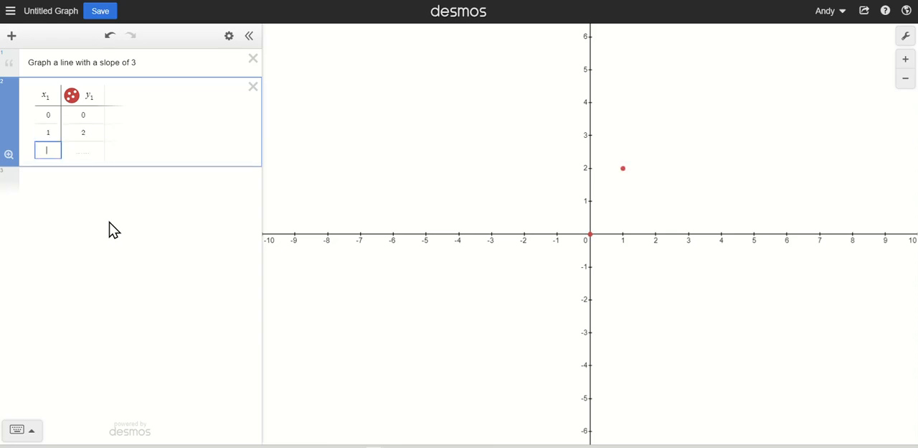
{"action": "type", "text": "2"}
{"action": "key", "text": "Tab"}
{"action": "type", "text": "4"}
{"action": "key", "text": "Down"}
{"action": "key", "text": "Left"}
{"action": "type", "text": "3"}
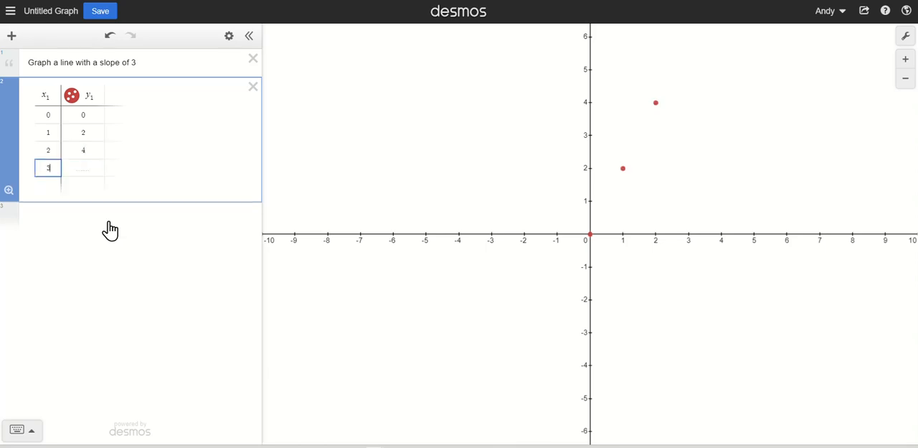
{"action": "key", "text": "Tab"}
{"action": "type", "text": "6"}
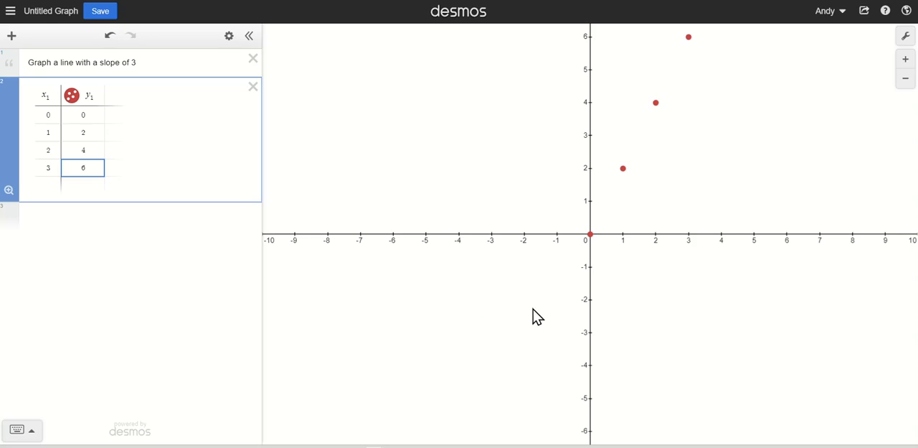
- Show the coordinates of all four plotted table points on the graph
{"action": "left_click_drag", "start_coordinate": [667, 287], "coordinate": [634, 367]}
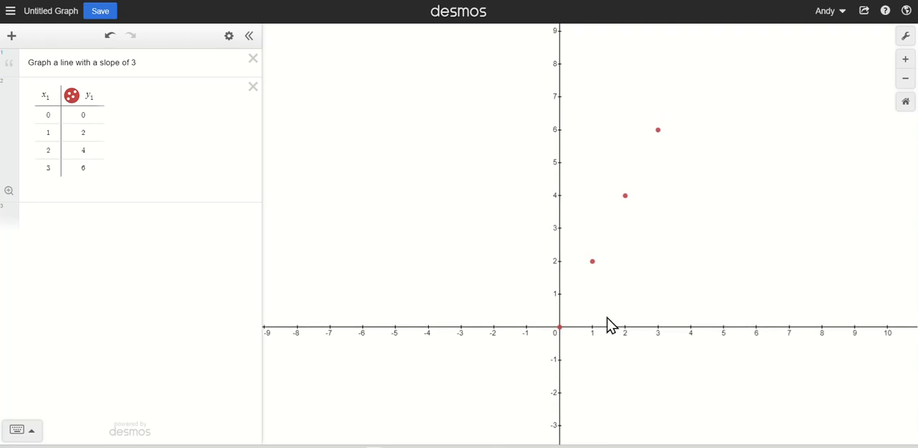
{"action": "mouse_move", "coordinate": [562, 328]}
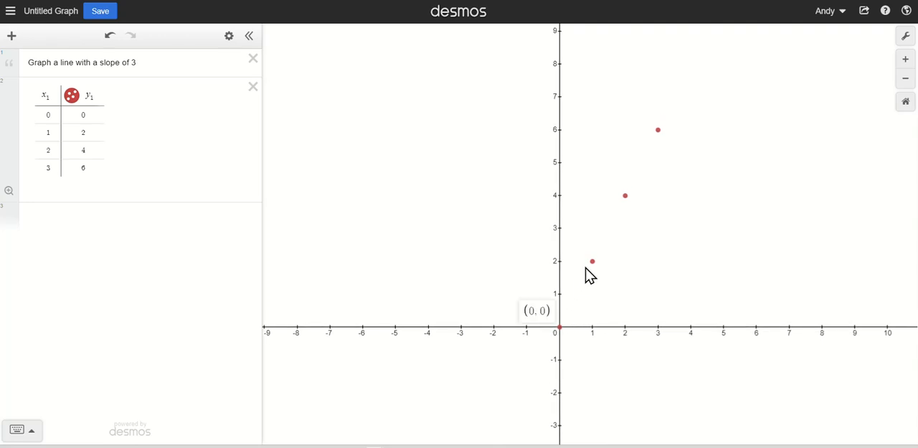
{"action": "left_click", "coordinate": [593, 264]}
{"action": "left_click", "coordinate": [626, 195]}
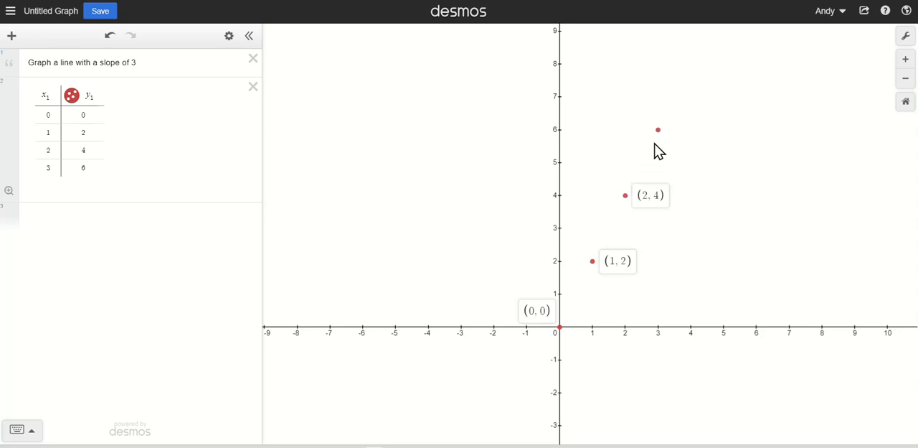
{"action": "left_click", "coordinate": [658, 131]}
- Try the open-circle and cross styles on the table's points, restore solid points, and turn on connecting lines
{"action": "left_click", "coordinate": [73, 98]}
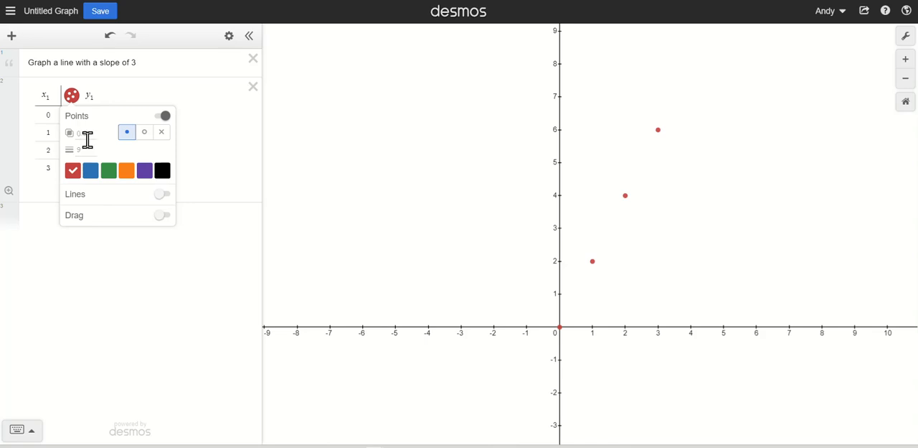
{"action": "left_click", "coordinate": [141, 141]}
{"action": "left_click", "coordinate": [161, 135]}
{"action": "left_click", "coordinate": [126, 142]}
{"action": "left_click", "coordinate": [163, 195]}
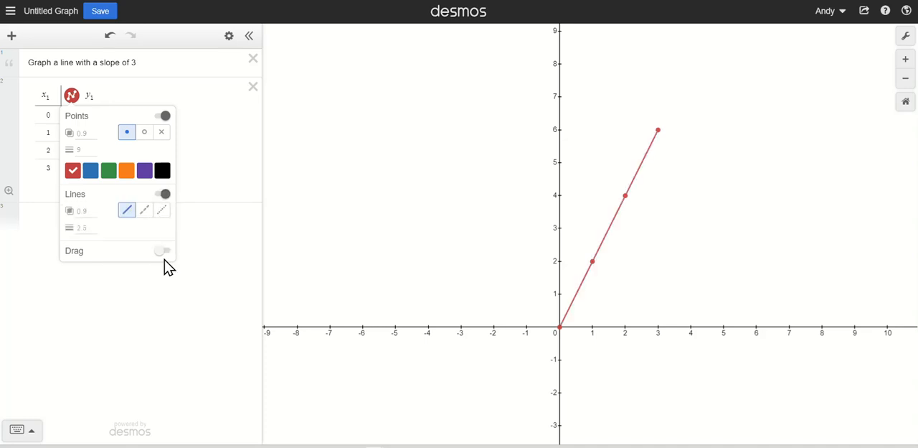
- Try dashed and dotted styles for the table's connecting lines, restore the solid style, and turn the lines off
{"action": "left_click", "coordinate": [143, 212]}
{"action": "left_click", "coordinate": [162, 211]}
{"action": "left_click", "coordinate": [128, 212]}
{"action": "left_click", "coordinate": [162, 196]}
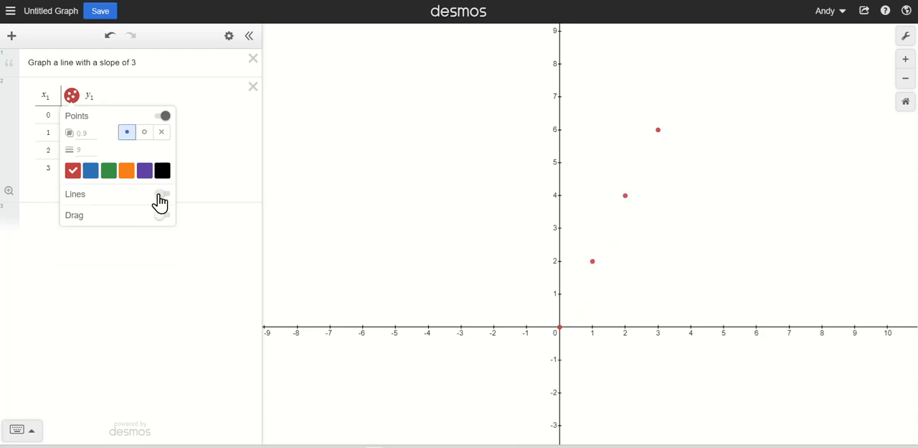
{"action": "left_click", "coordinate": [198, 165]}
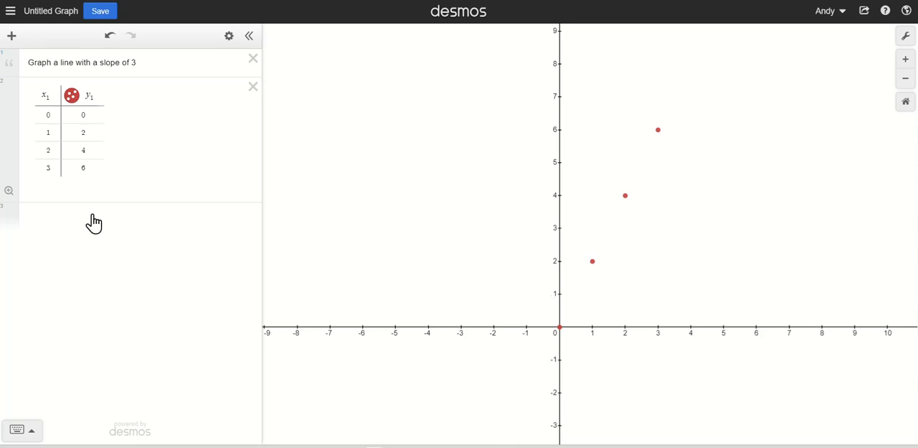
- Add the point (50, 100) to a new row at the end of the table
{"action": "left_click", "coordinate": [84, 170]}
{"action": "key", "text": "Return"}
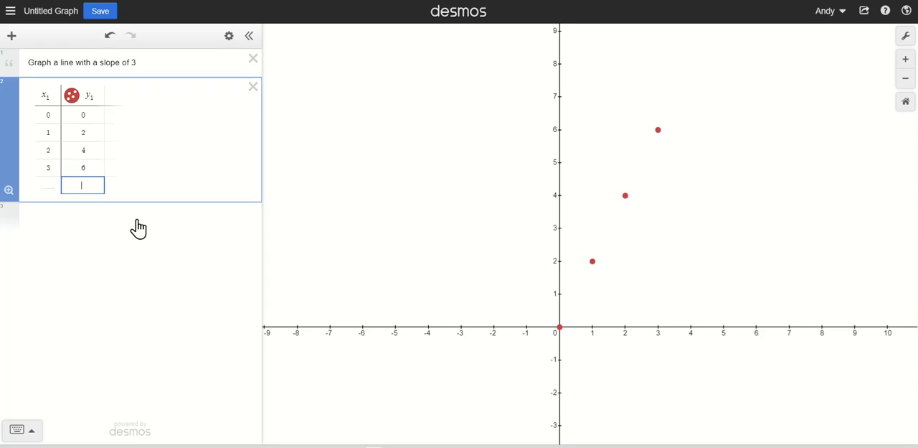
{"action": "left_click", "coordinate": [47, 182]}
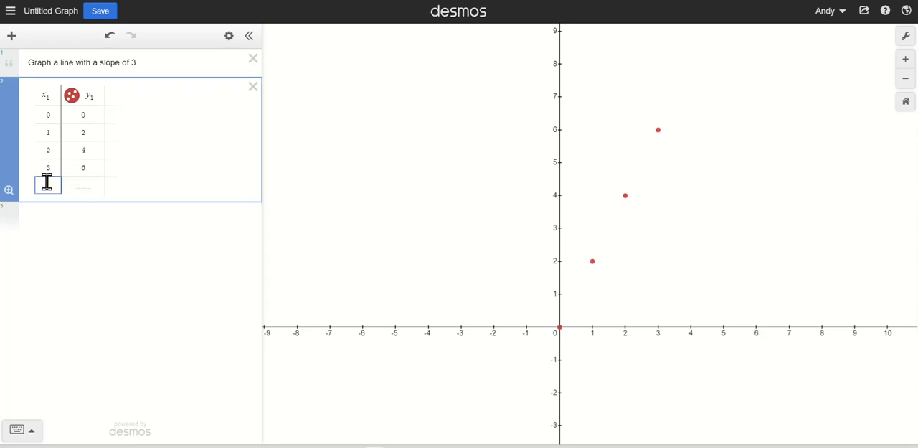
{"action": "type", "text": "50"}
{"action": "key", "text": "Tab"}
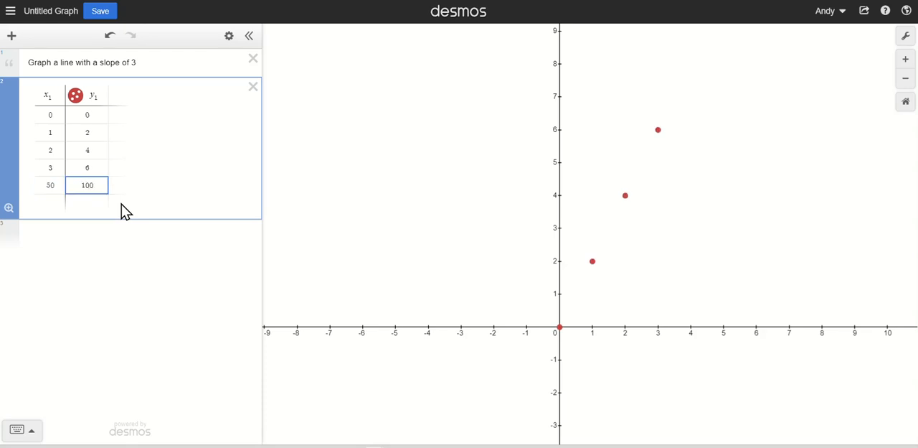
{"action": "left_click", "coordinate": [158, 192]}
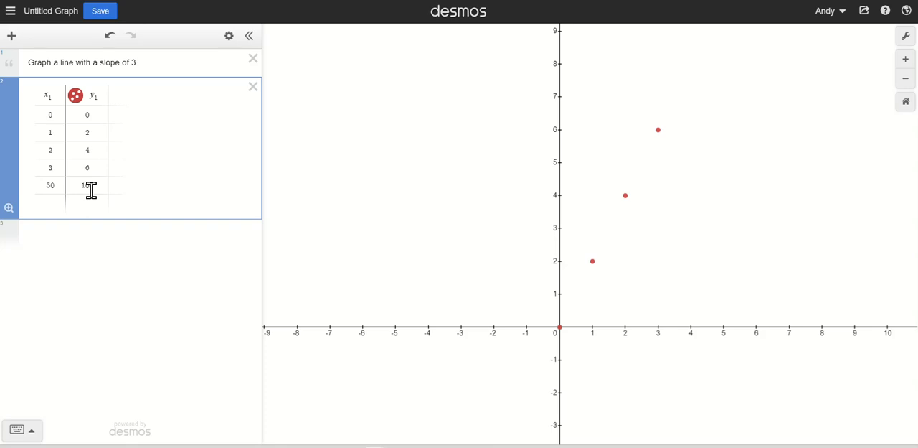
- Zoom the graph to fit the table's points and return to the default viewport, twice
{"action": "left_click", "coordinate": [8, 208]}
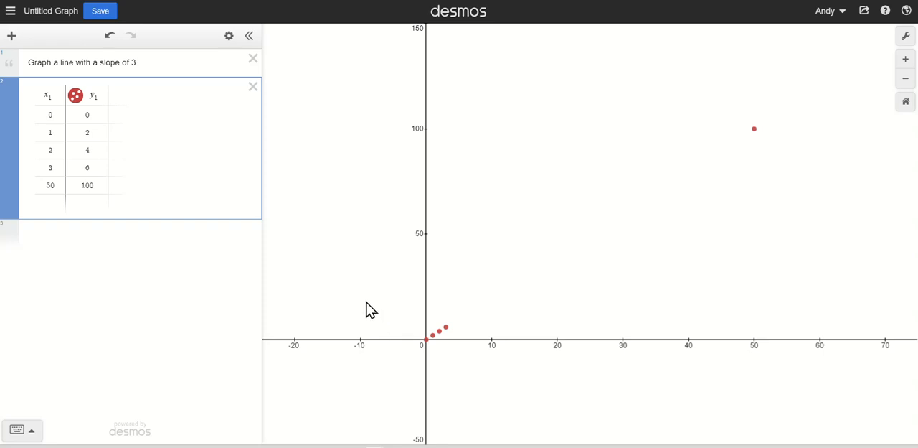
{"action": "left_click", "coordinate": [906, 101]}
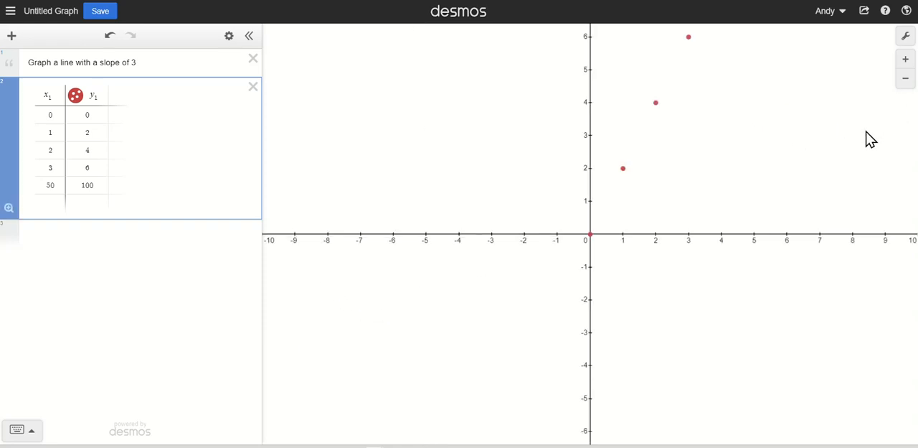
{"action": "left_click", "coordinate": [9, 207]}
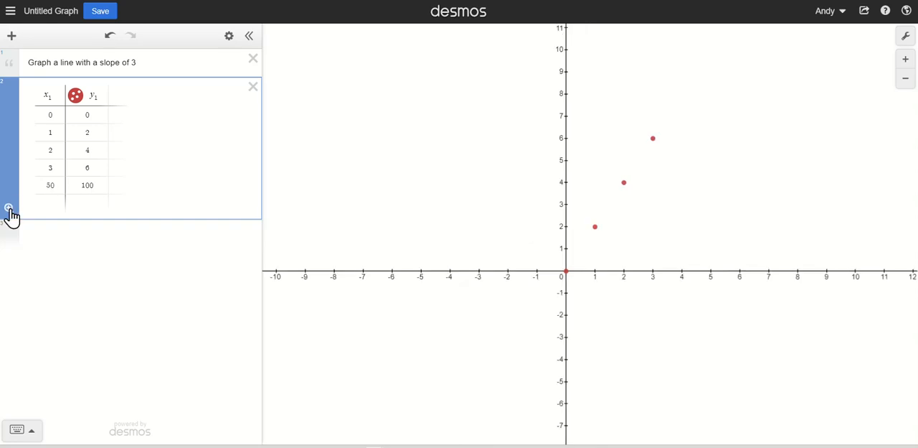
{"action": "left_click", "coordinate": [905, 101]}
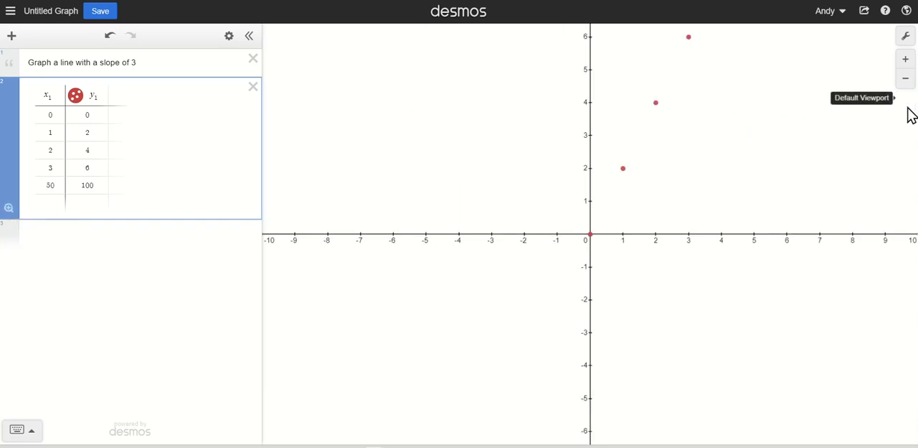
- Create a second table from the word "table" in a new expression and enter the point (1, 3)
{"action": "left_click", "coordinate": [83, 231]}
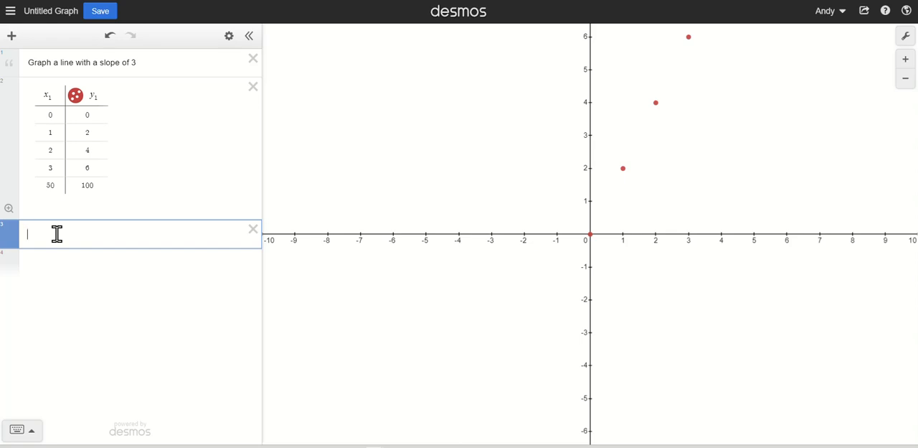
{"action": "type", "text": "abl"}
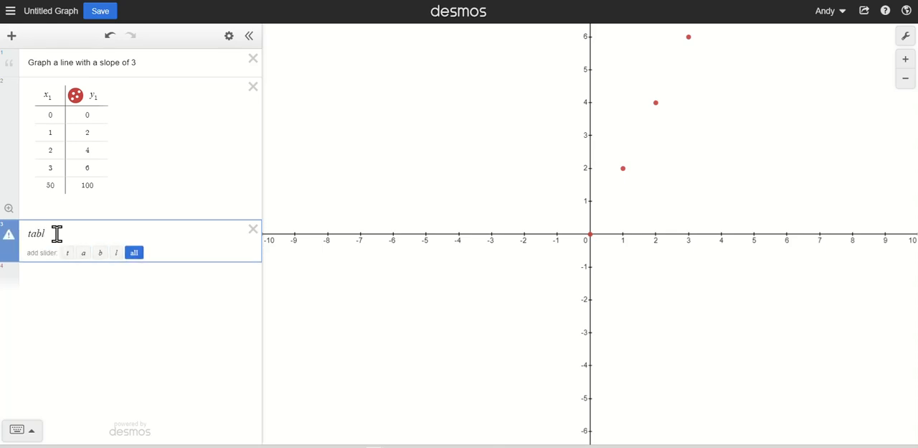
{"action": "type", "text": "e"}
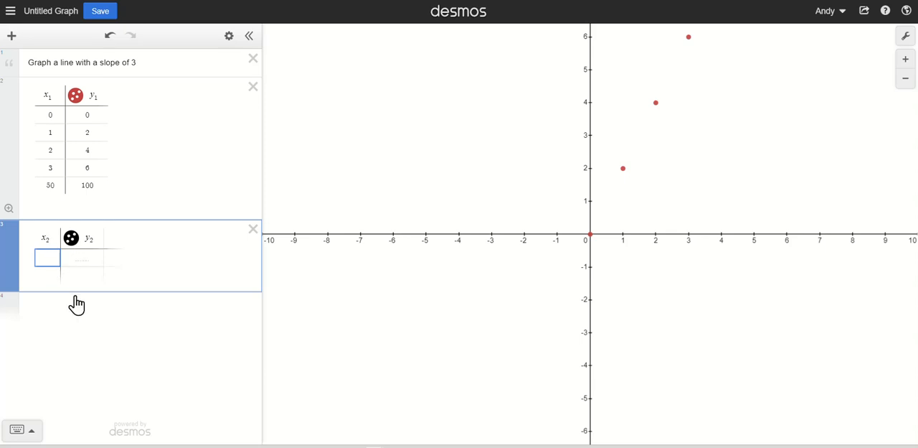
{"action": "type", "text": "1"}
{"action": "key", "text": "Tab"}
{"action": "type", "text": "3"}
{"action": "key", "text": "Return"}
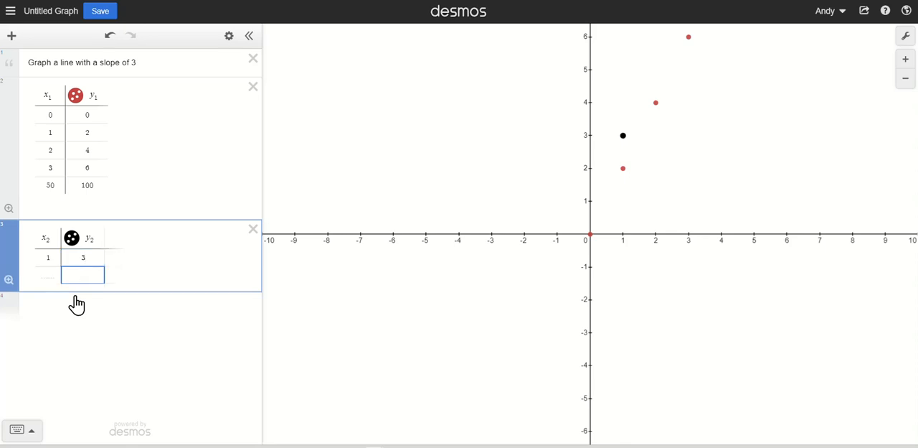
- Add the points (2, 7) and (3, 13) to the second table
{"action": "key", "text": "Left"}
{"action": "type", "text": "2"}
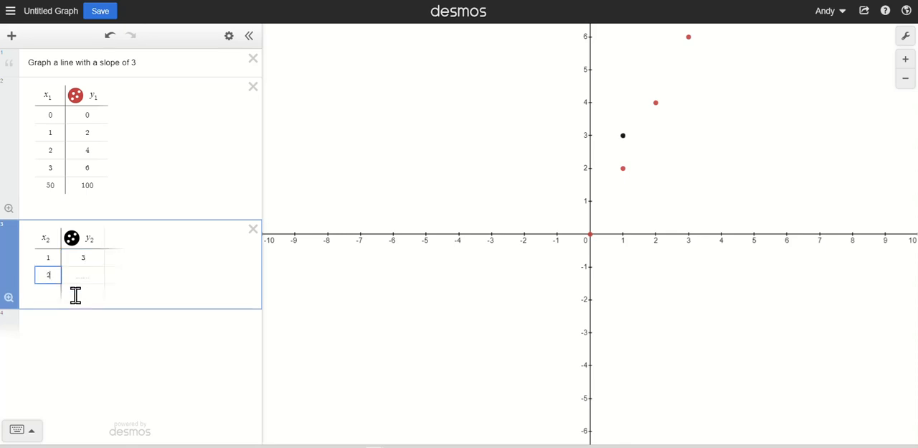
{"action": "key", "text": "Tab"}
{"action": "type", "text": "7"}
{"action": "key", "text": "Return"}
{"action": "key", "text": "Left"}
{"action": "type", "text": "3"}
{"action": "key", "text": "Tab"}
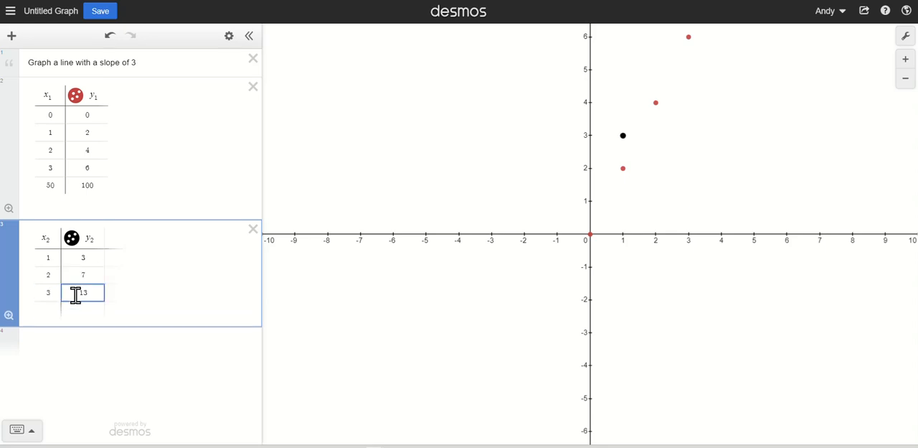
- Zoom the graph to fit the second table and the first table in turn, and restore the default viewport
{"action": "left_click", "coordinate": [9, 318]}
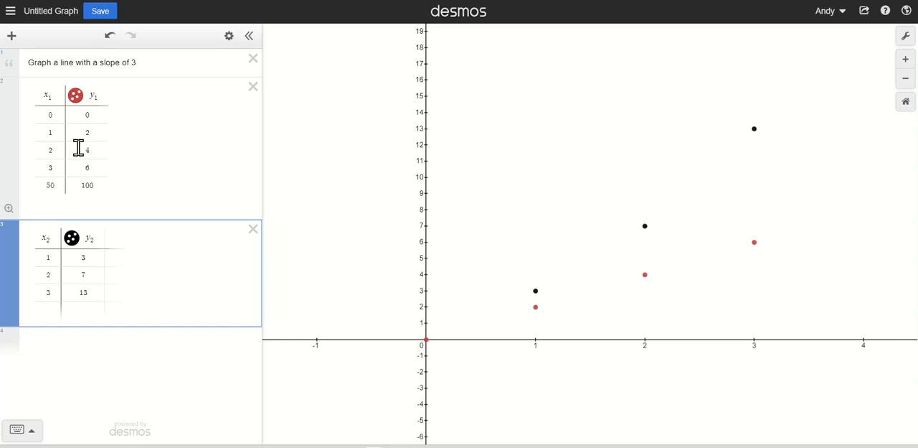
{"action": "left_click", "coordinate": [9, 209]}
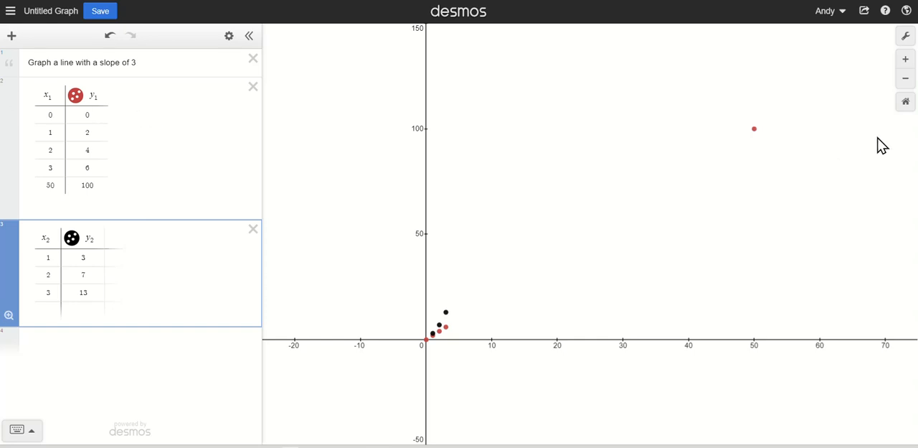
{"action": "left_click", "coordinate": [906, 103]}
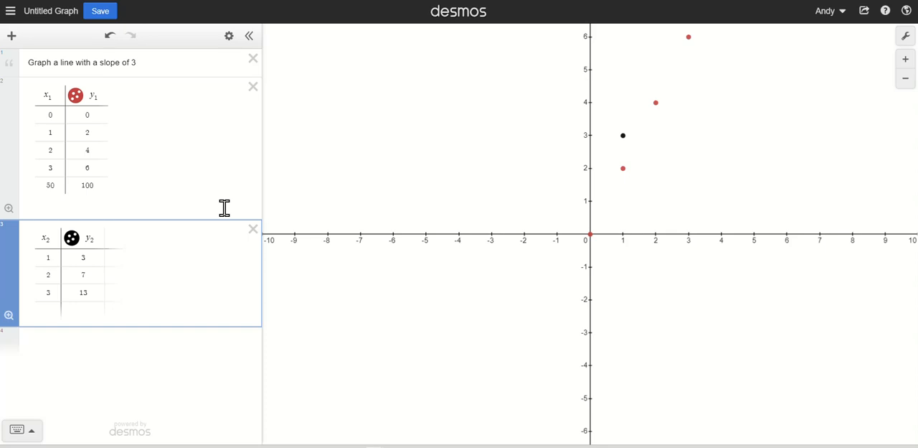
- Hide the points of both tables and graph the line y = 3x + 4 in a new expression
{"action": "left_click", "coordinate": [72, 240]}
{"action": "left_click", "coordinate": [77, 99]}
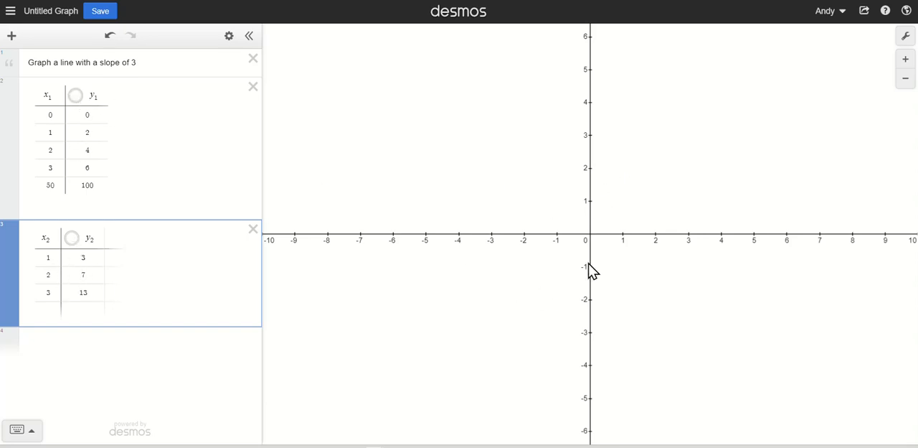
{"action": "left_click", "coordinate": [112, 343]}
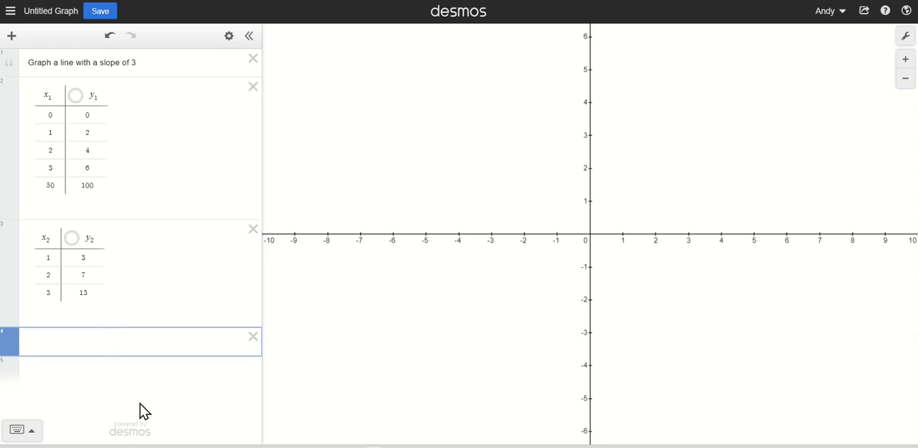
{"action": "type", "text": "y = 3"}
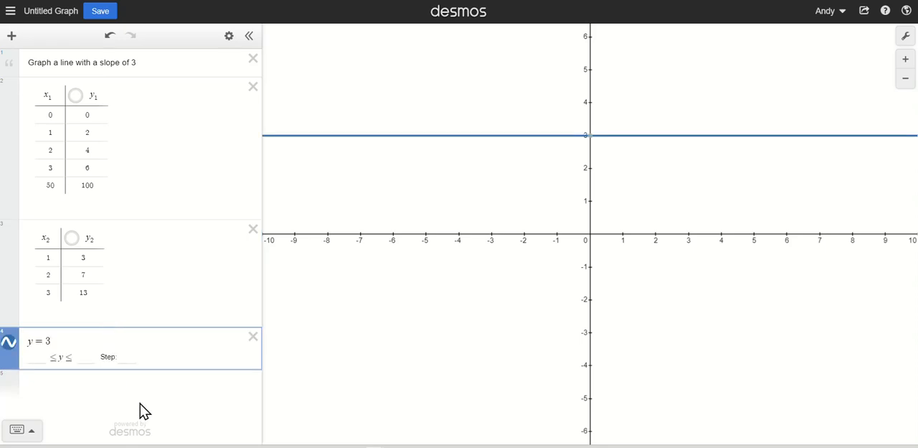
{"action": "type", "text": "x + 4"}
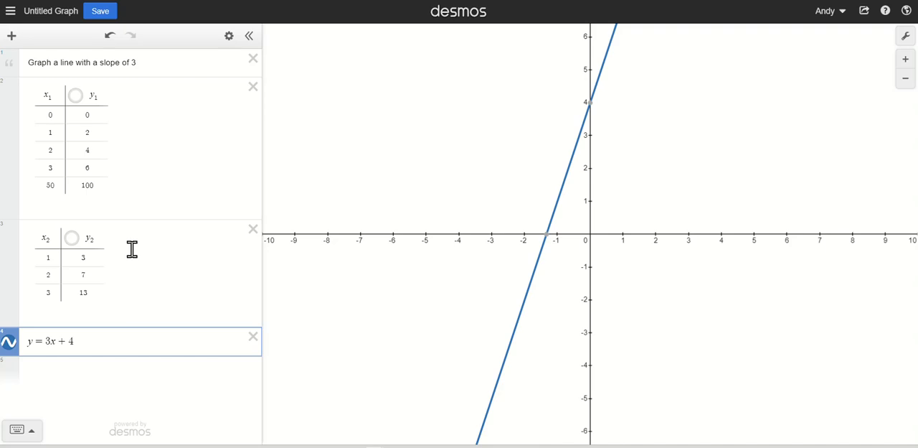
- Create a table of values from y = 3x + 4 and show its point coordinates at x = -2, -1 and 0
{"action": "left_click", "coordinate": [229, 37]}
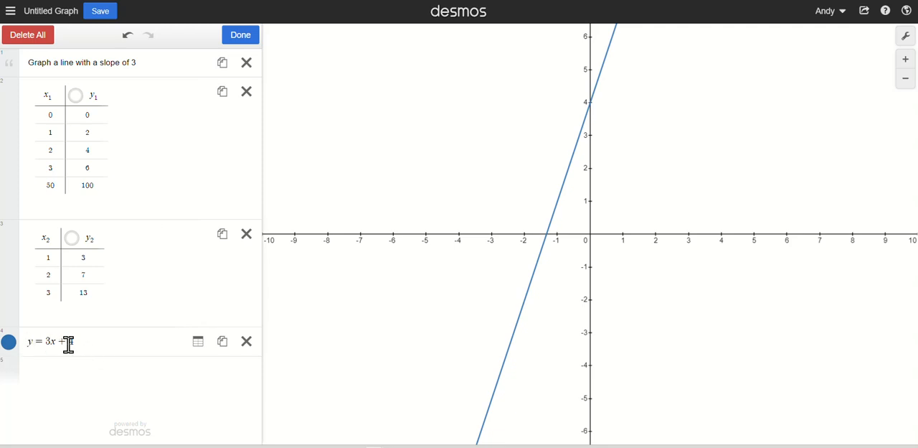
{"action": "left_click", "coordinate": [198, 343]}
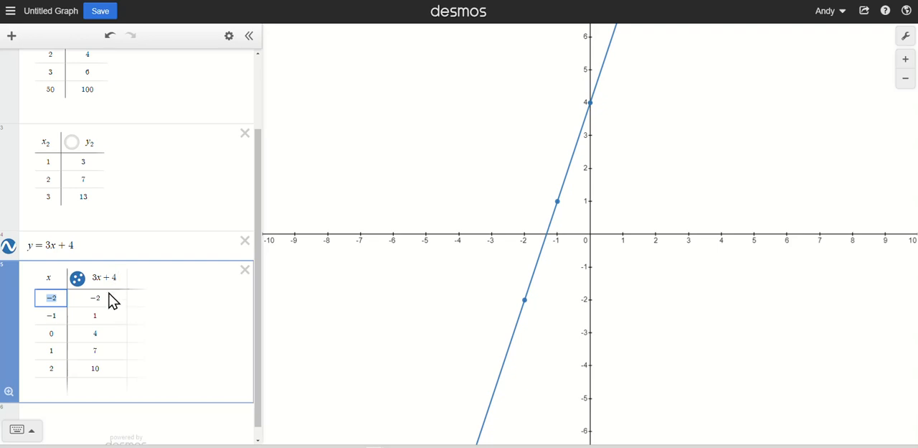
{"action": "left_click", "coordinate": [525, 302]}
{"action": "left_click", "coordinate": [557, 204]}
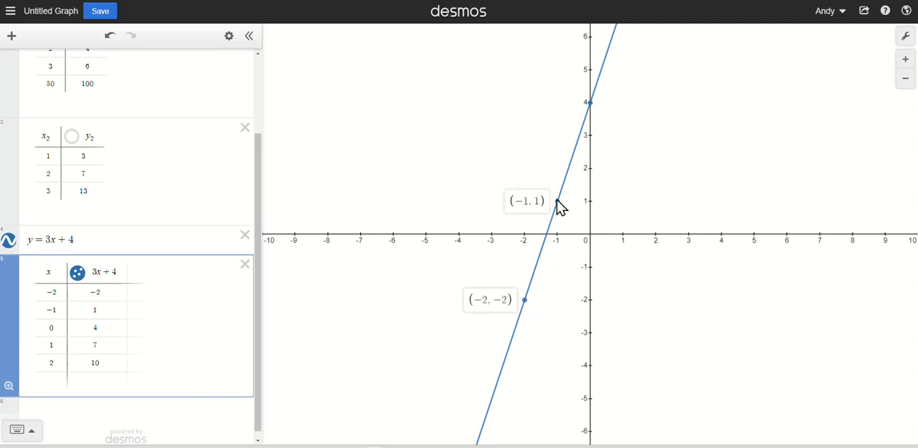
{"action": "left_click", "coordinate": [590, 104]}
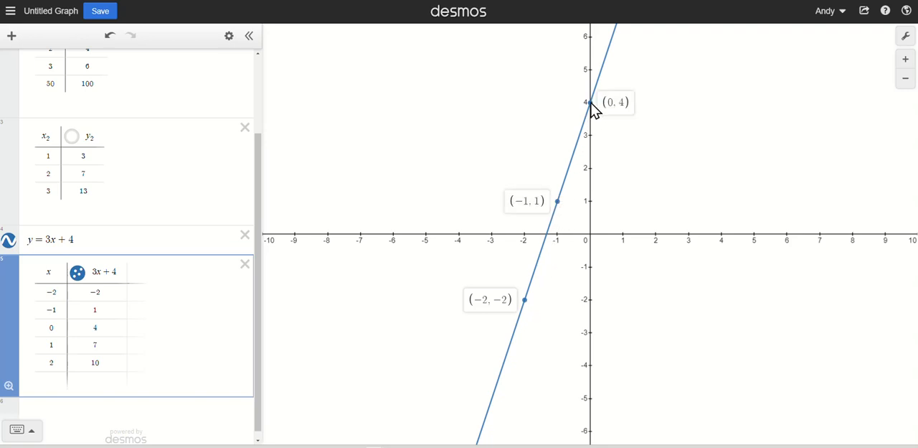
- Zoom the graph to fit the 3x + 4 table and show the coordinates of all five plotted points
{"action": "scroll", "coordinate": [607, 140], "scroll_direction": "up", "scroll_amount": 1}
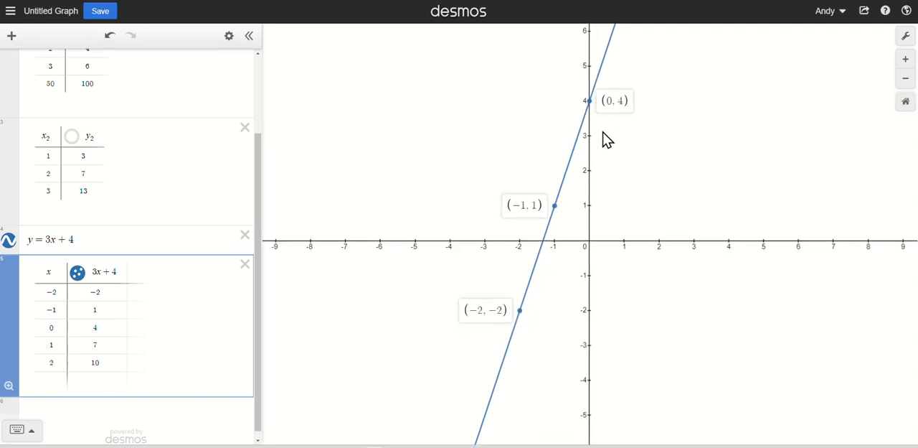
{"action": "left_click", "coordinate": [8, 387]}
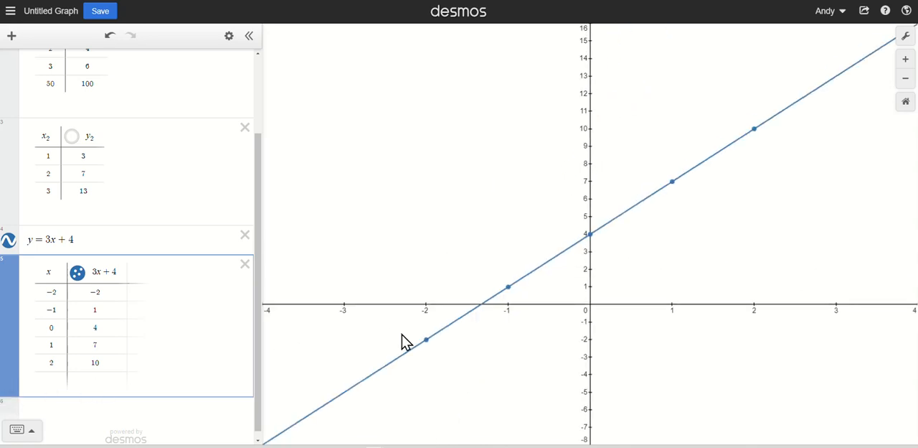
{"action": "left_click", "coordinate": [426, 340]}
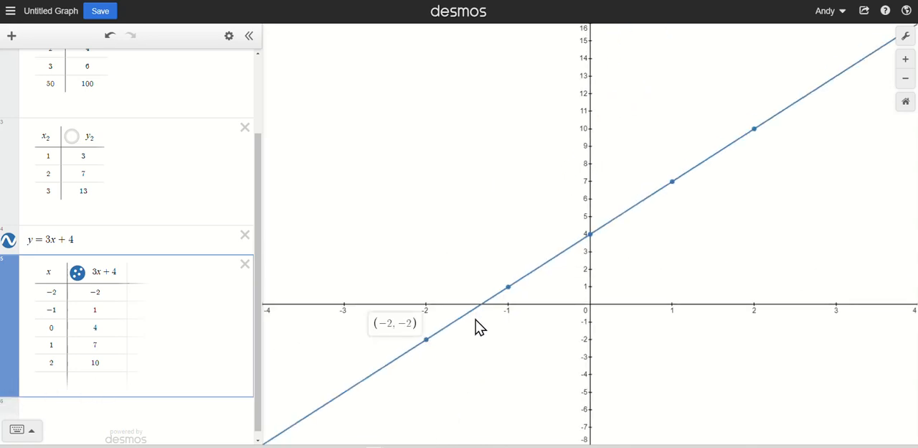
{"action": "left_click", "coordinate": [508, 287]}
{"action": "left_click", "coordinate": [589, 235]}
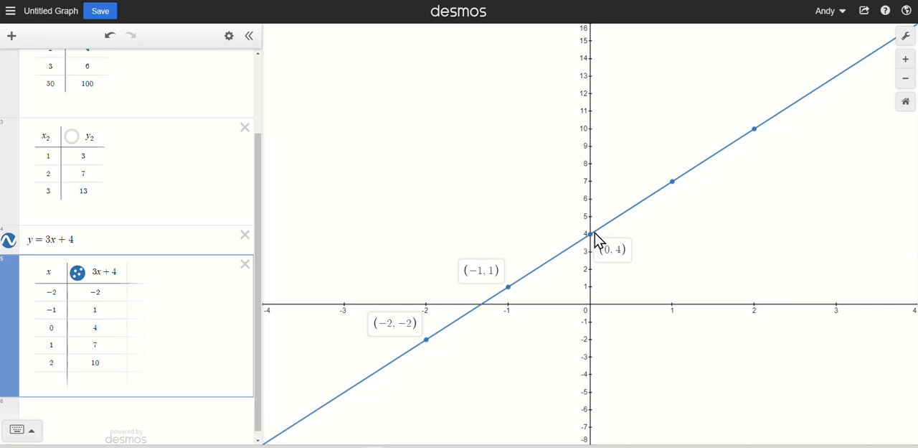
{"action": "left_click", "coordinate": [674, 183]}
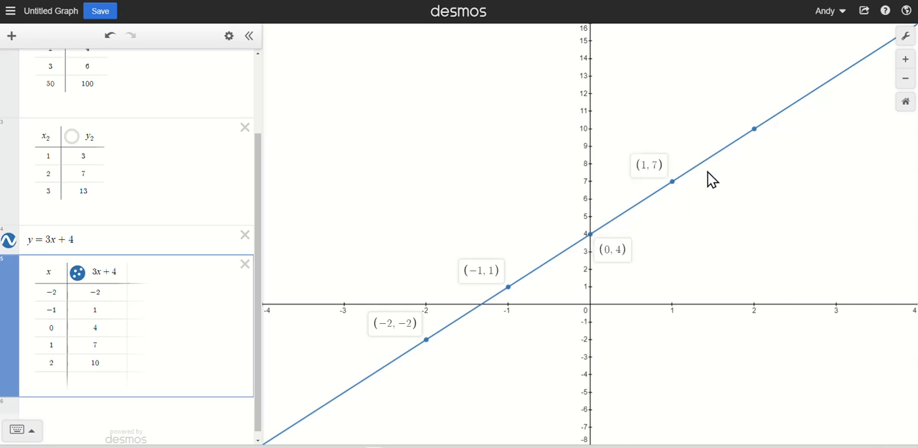
{"action": "left_click", "coordinate": [755, 130]}
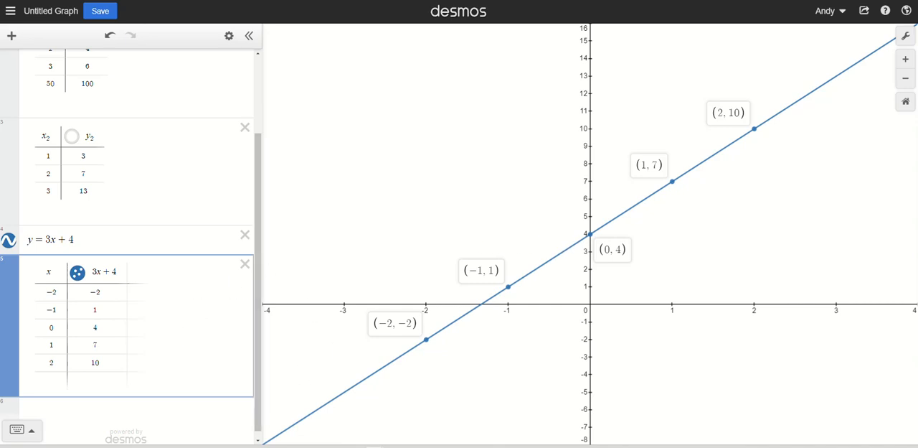
- Undo the coordinate labels shown on the plotted points of the line
{"action": "key", "text": "ctrl+z"}
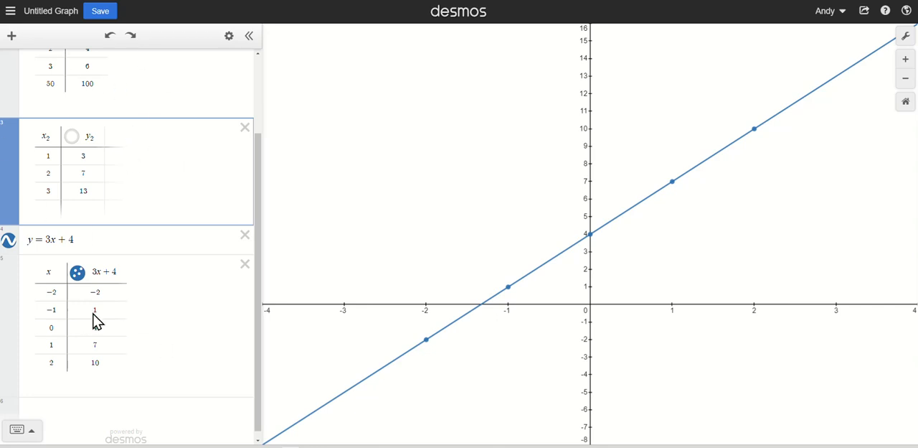
{"action": "scroll", "coordinate": [139, 299], "scroll_direction": "up", "scroll_amount": 3}
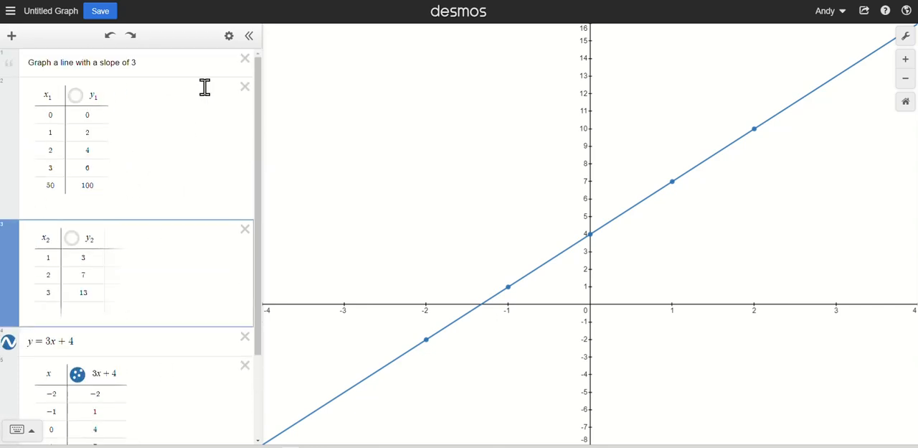
- Delete all expressions from the graph and graph the function f(x) = 3x^2 + 5x - 2
{"action": "left_click", "coordinate": [230, 36]}
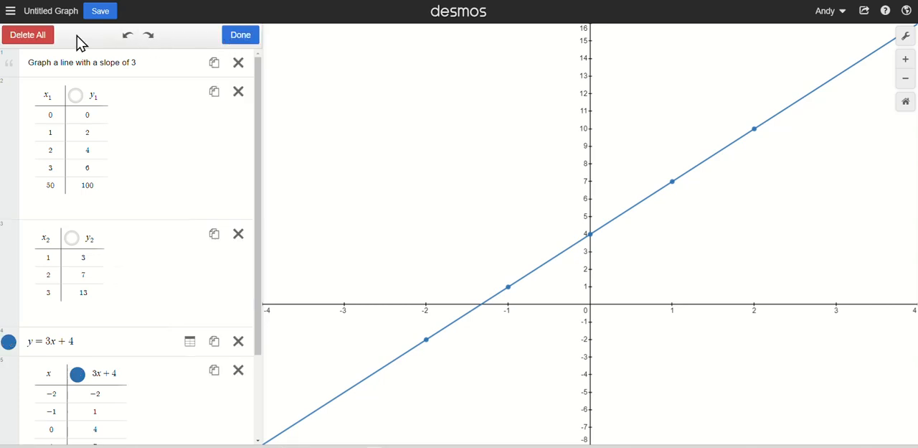
{"action": "left_click", "coordinate": [34, 40]}
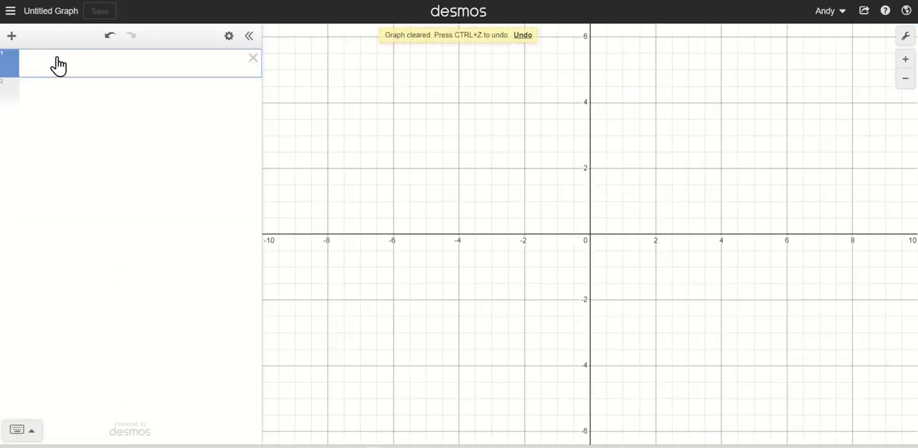
{"action": "type", "text": "f(x)"}
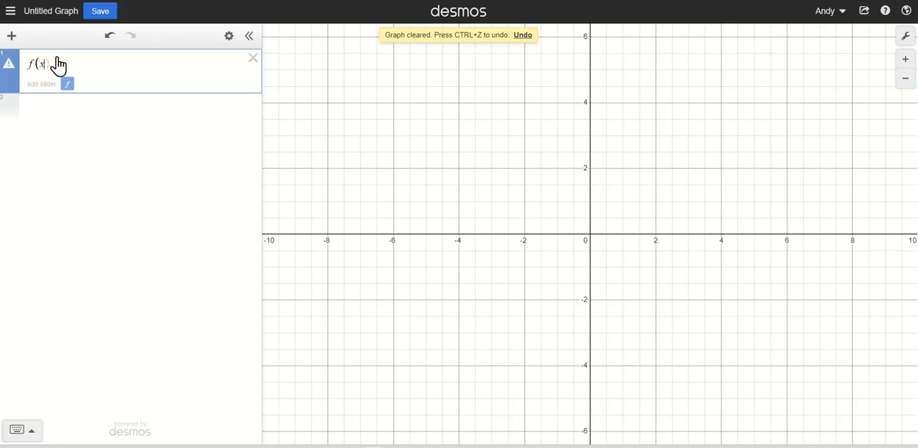
{"action": "type", "text": "=3x"}
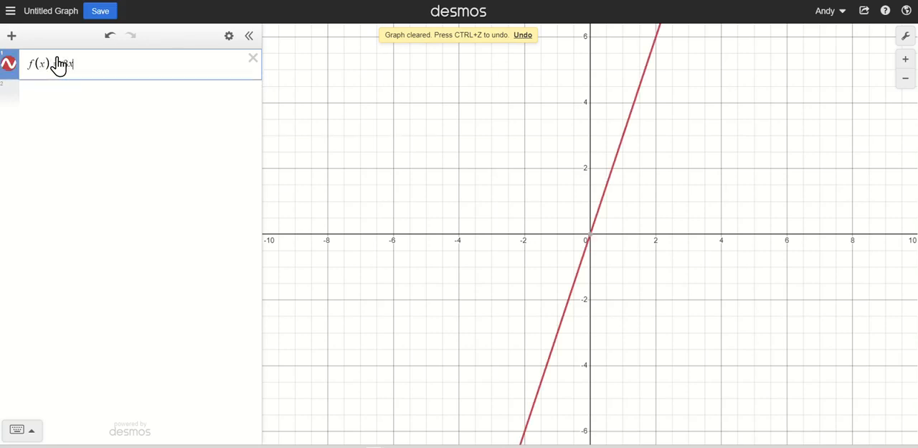
{"action": "key", "text": "BackSpace"}
{"action": "key", "text": "BackSpace"}
{"action": "type", "text": "x^2"}
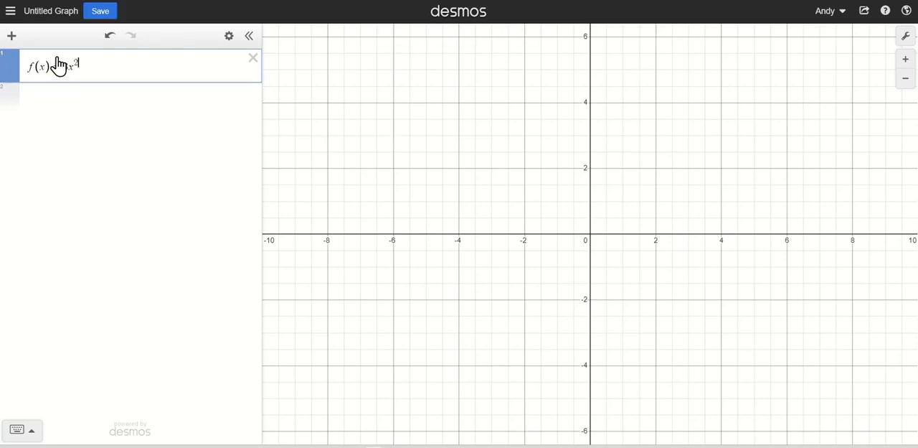
{"action": "key", "text": "Right"}
{"action": "type", "text": "+5x-2"}
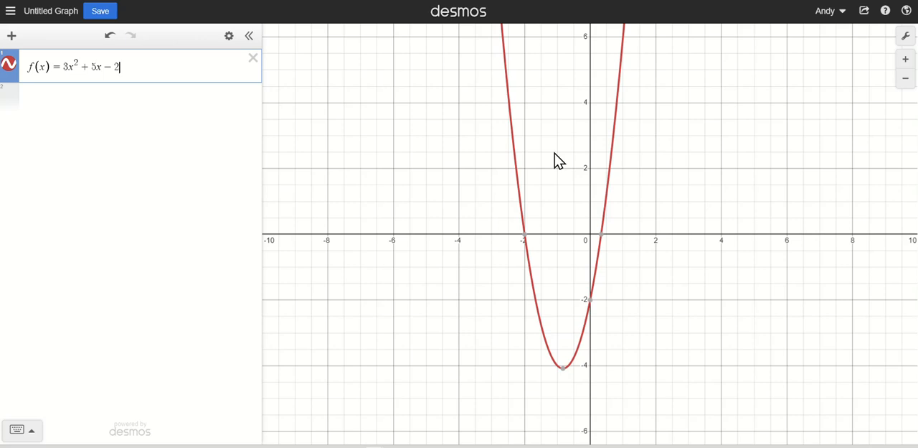
- Create a table of values directly from the f(x) expression, then delete that table
{"action": "left_click", "coordinate": [111, 98]}
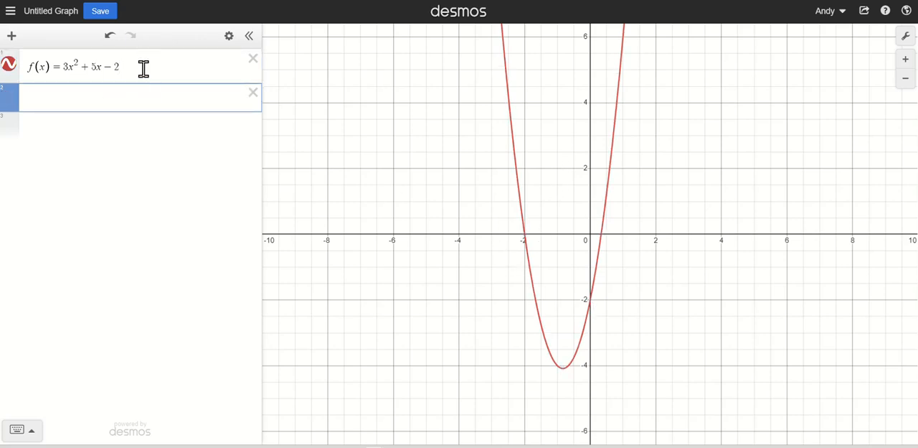
{"action": "left_click", "coordinate": [229, 37]}
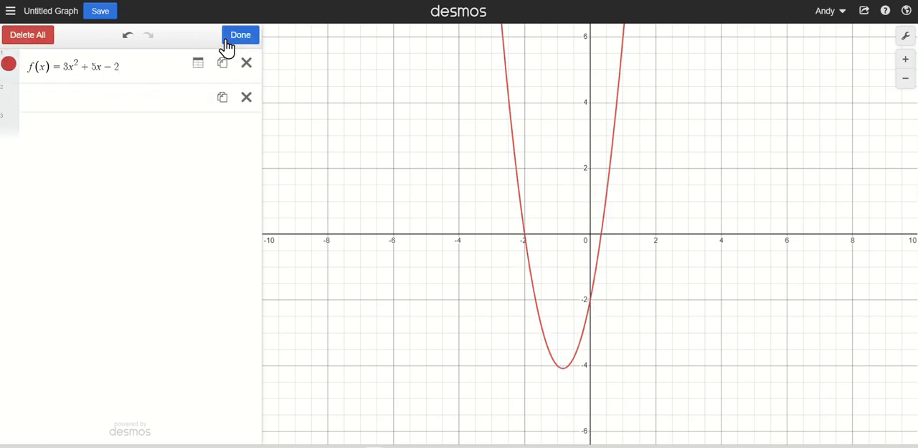
{"action": "left_click", "coordinate": [199, 66]}
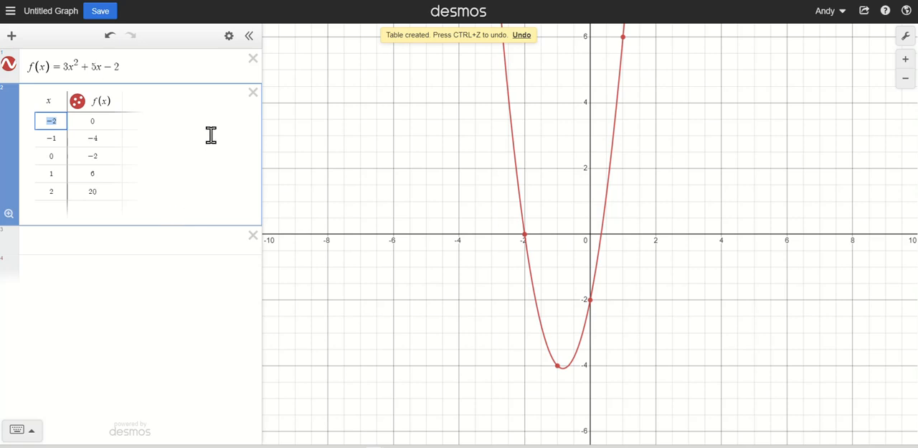
{"action": "left_click", "coordinate": [253, 94]}
- Insert a blank table in the expression below the function and replace its y1 column heading with f(x1)
{"action": "left_click", "coordinate": [136, 101]}
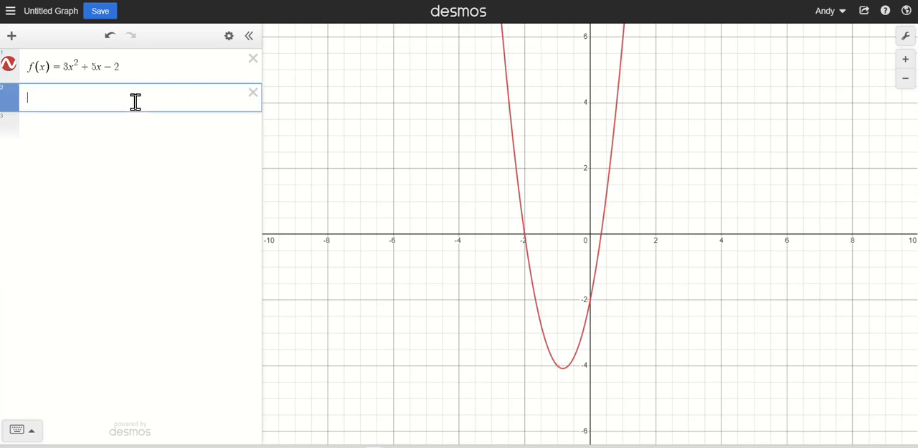
{"action": "type", "text": "table"}
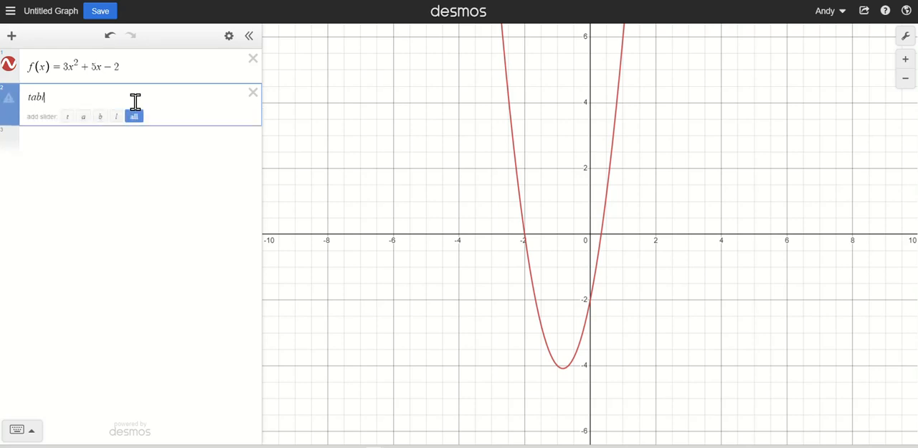
{"action": "key", "text": "Return"}
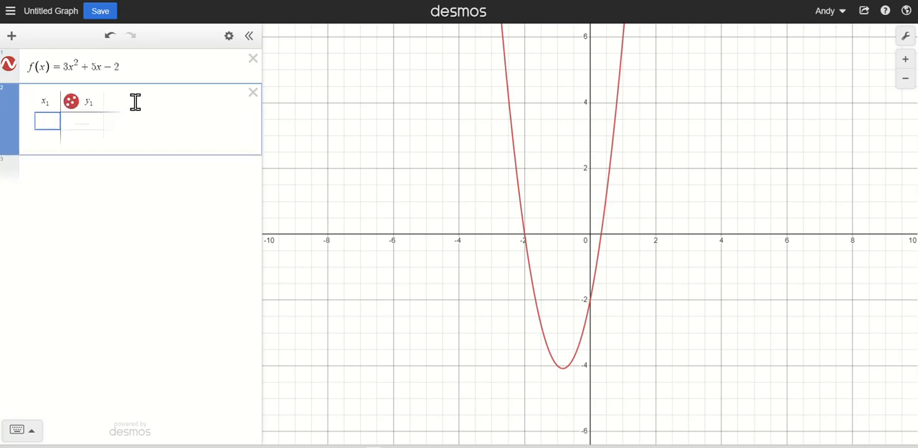
{"action": "left_click", "coordinate": [96, 103]}
{"action": "key", "text": "BackSpace"}
{"action": "key", "text": "BackSpace"}
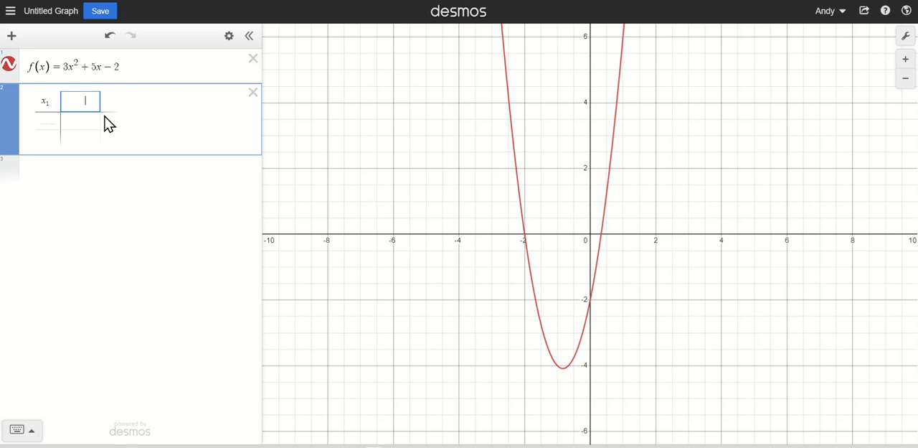
{"action": "type", "text": "f(x1"}
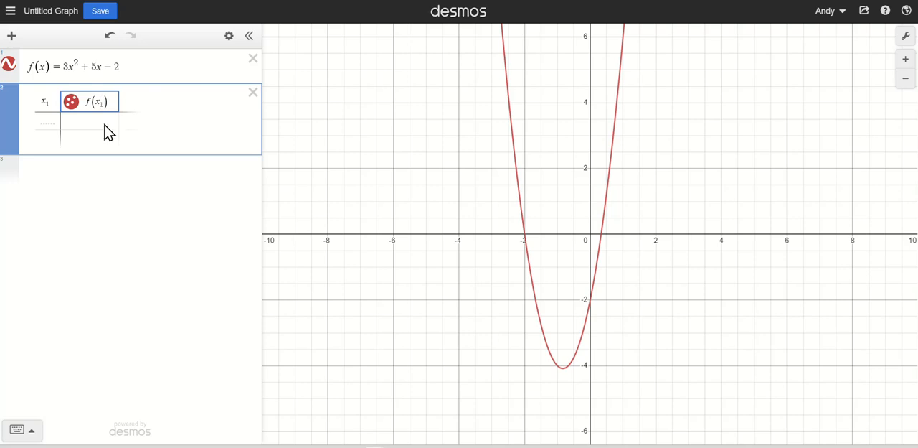
{"action": "left_click", "coordinate": [177, 196]}
- Fill the table's x1 column with the values 0, 1, 2, 3, 4 and 5
{"action": "left_click", "coordinate": [46, 121]}
{"action": "type", "text": "0"}
{"action": "key", "text": "Return"}
{"action": "type", "text": "1"}
{"action": "key", "text": "Return"}
{"action": "type", "text": "3"}
{"action": "key", "text": "BackSpace"}
{"action": "type", "text": "2"}
{"action": "key", "text": "Return"}
{"action": "type", "text": "3"}
{"action": "key", "text": "Return"}
{"action": "type", "text": "4"}
{"action": "key", "text": "Return"}
{"action": "type", "text": "5"}
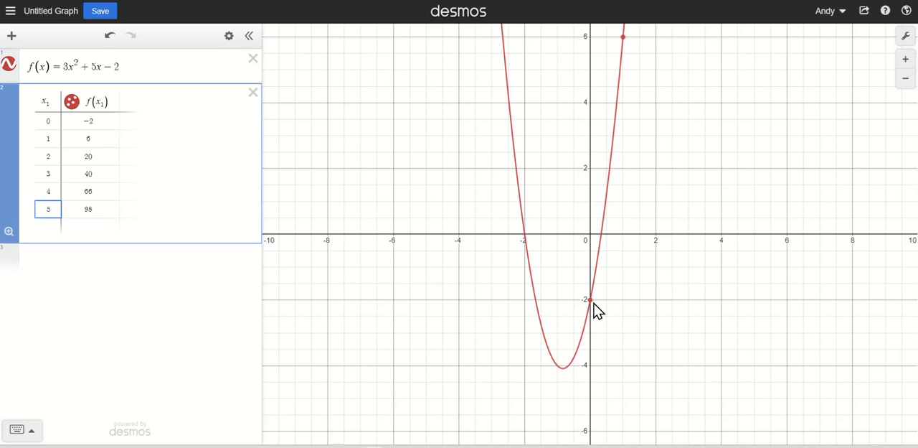
- Zoom the graph to fit the f(x1) table and show the coordinates of the points at x = 0 through 5
{"action": "left_click", "coordinate": [9, 232]}
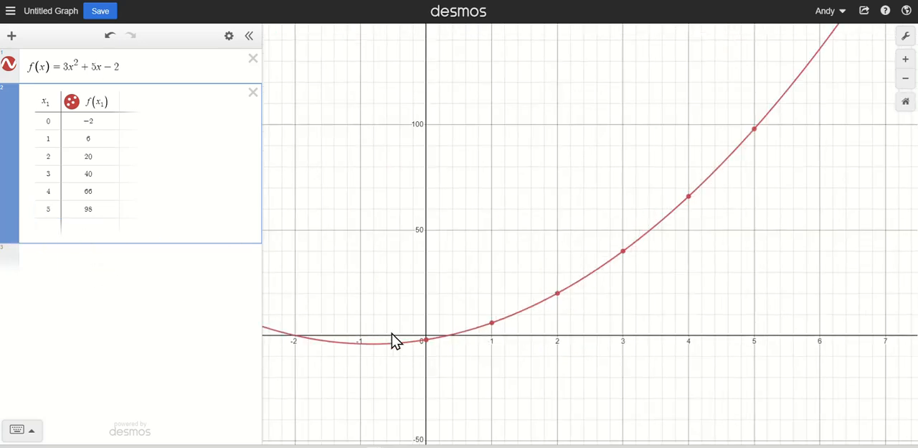
{"action": "left_click", "coordinate": [426, 341]}
{"action": "left_click", "coordinate": [492, 324]}
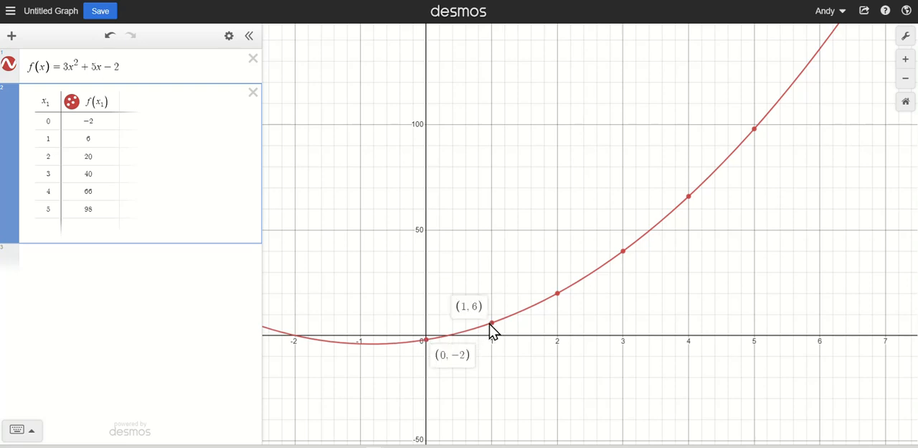
{"action": "left_click", "coordinate": [557, 294]}
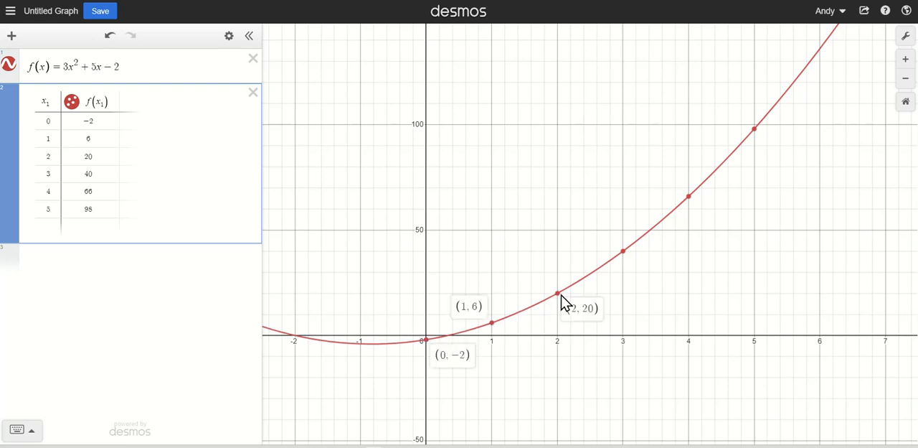
{"action": "left_click", "coordinate": [622, 252]}
{"action": "left_click", "coordinate": [689, 198]}
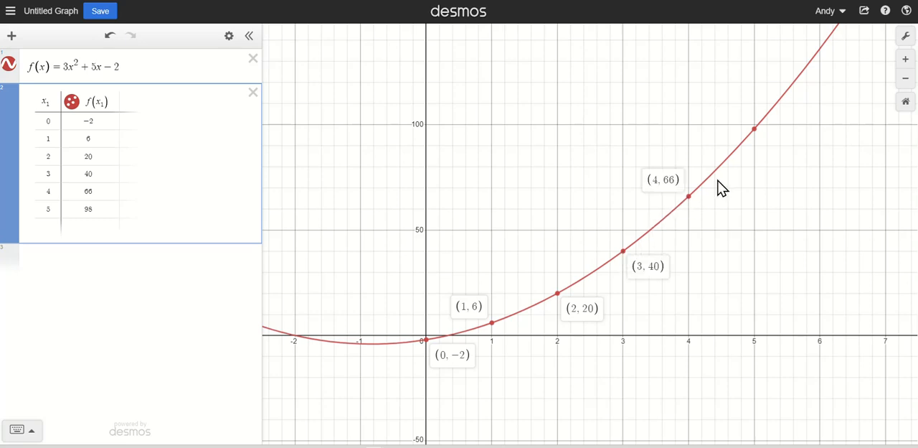
{"action": "left_click", "coordinate": [754, 129]}
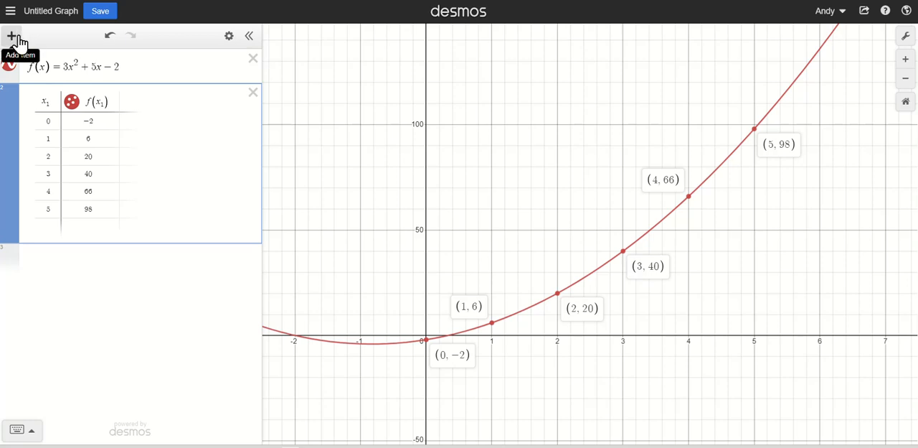
- Delete all expressions from the graph and add a folder titled "Here is a folder"
{"action": "left_click", "coordinate": [229, 35]}
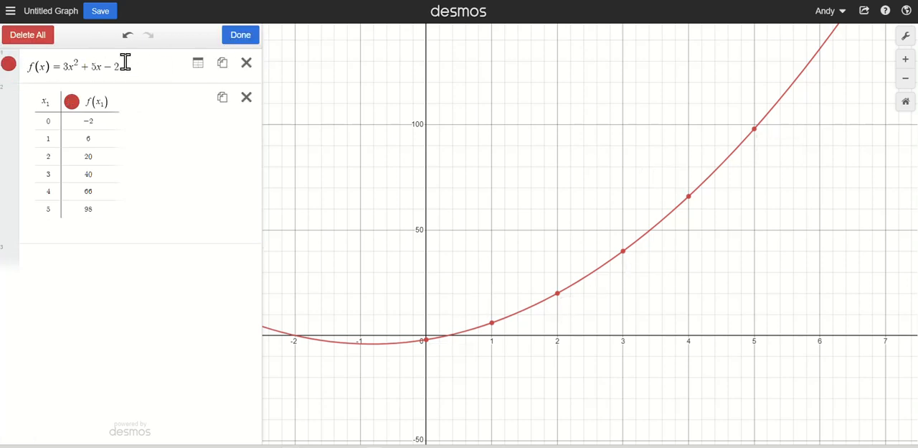
{"action": "left_click", "coordinate": [39, 39]}
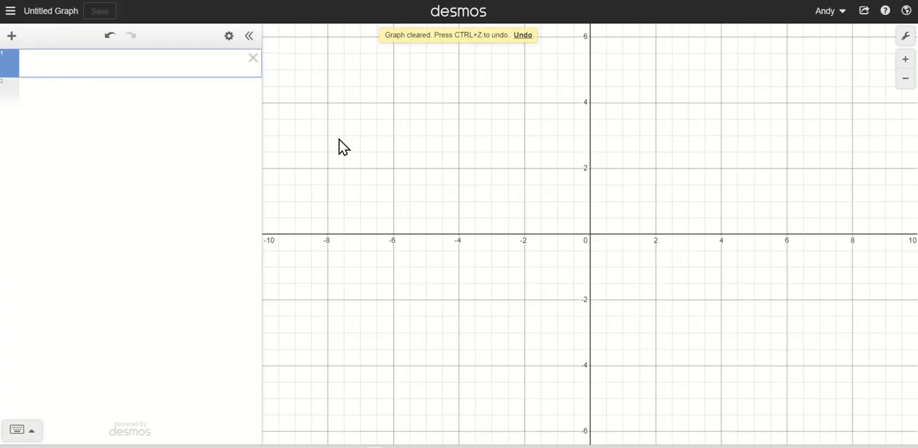
{"action": "left_click", "coordinate": [12, 37]}
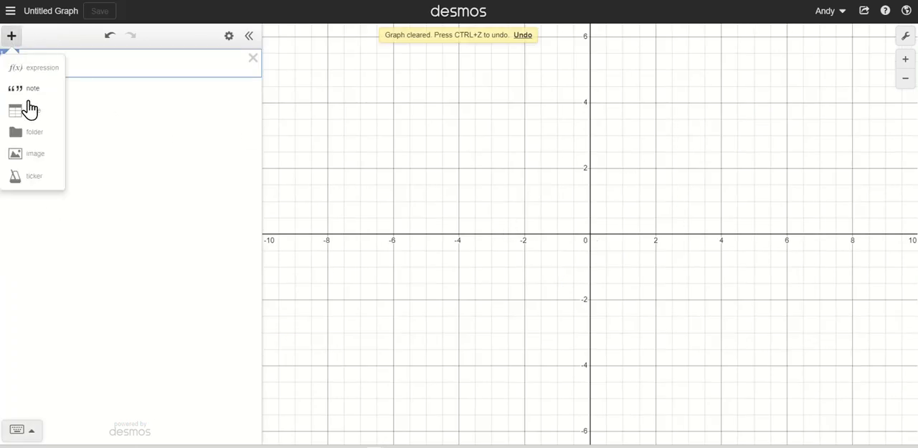
{"action": "left_click", "coordinate": [33, 139]}
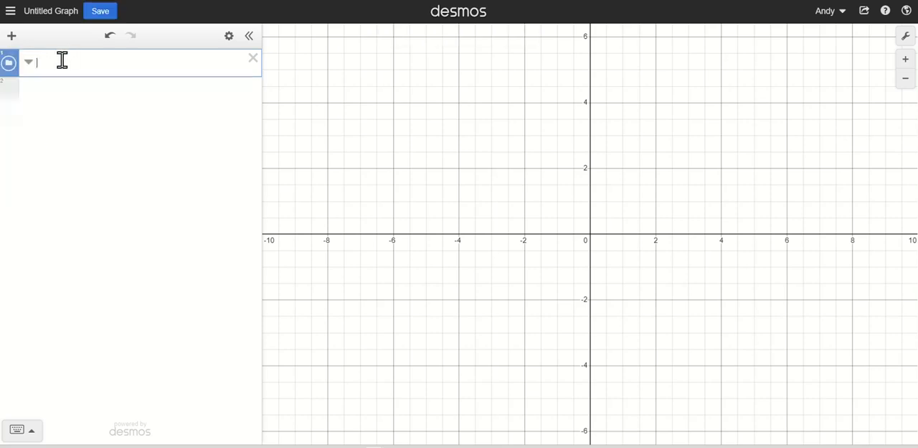
{"action": "type", "text": "Here is a folder"}
- Plot the points (2,3), (3,4) and (4,5) in separate expressions below the folder, each with its label shown
{"action": "left_click", "coordinate": [63, 103]}
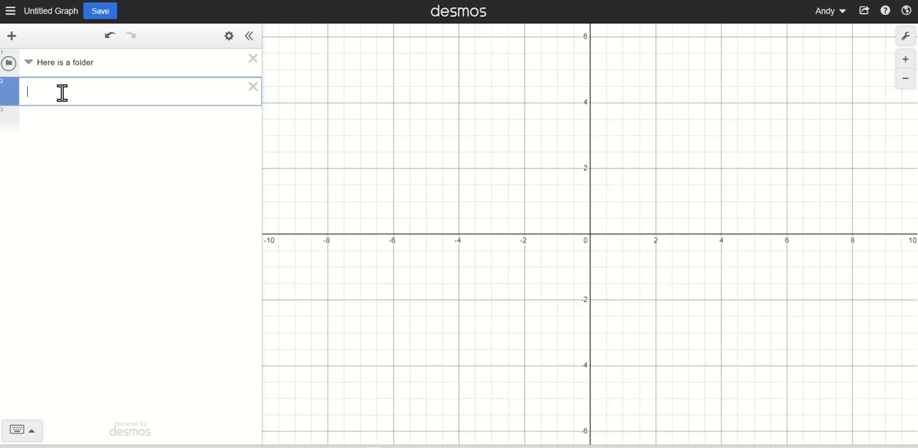
{"action": "type", "text": "(2,3"}
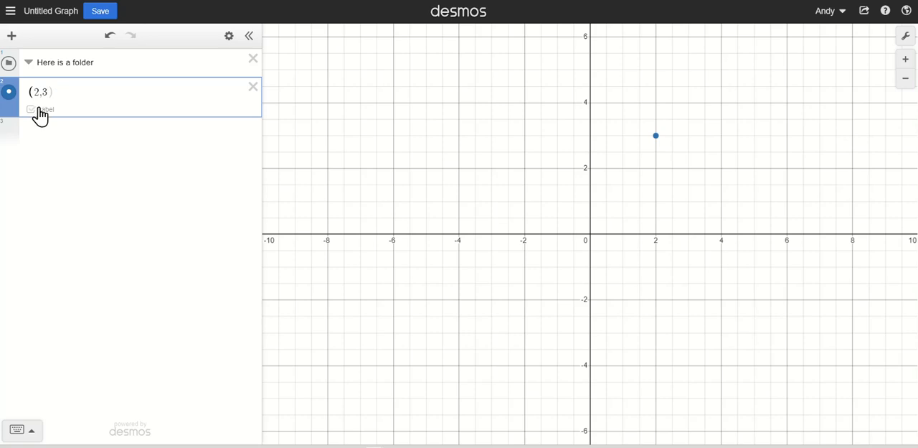
{"action": "left_click", "coordinate": [35, 110]}
{"action": "left_click", "coordinate": [43, 132]}
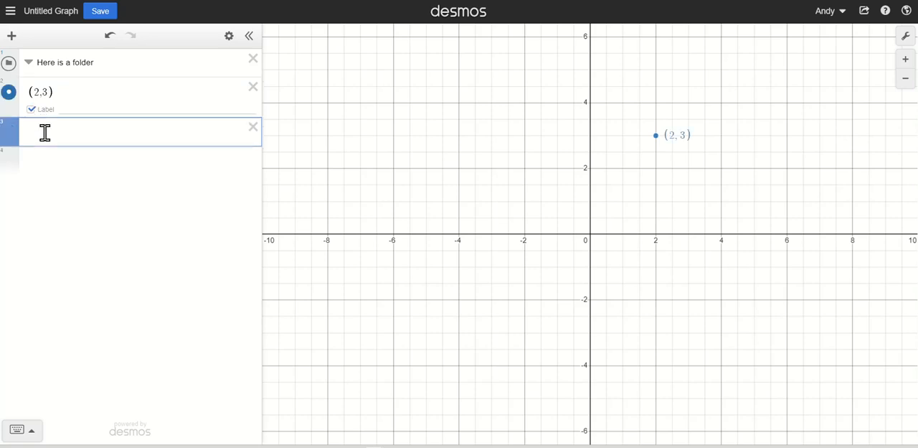
{"action": "type", "text": "("}
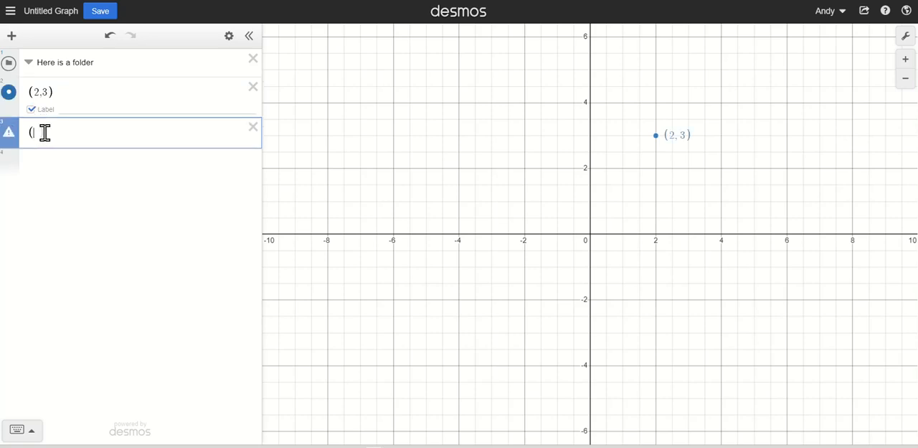
{"action": "type", "text": "3,4"}
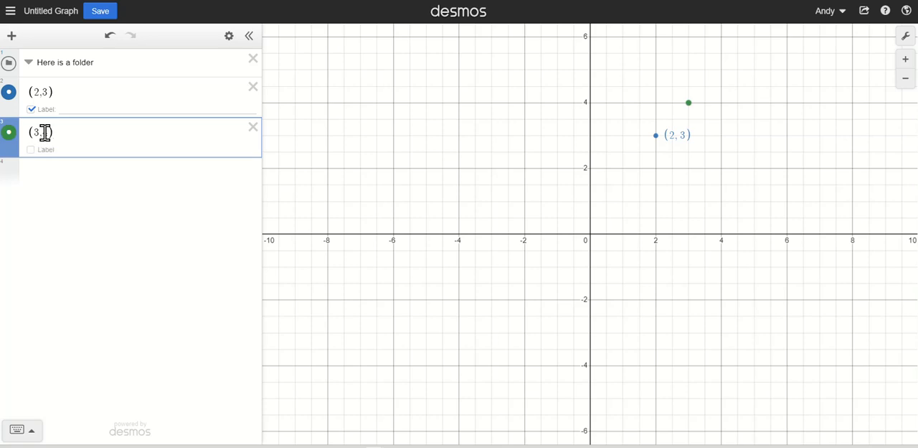
{"action": "left_click", "coordinate": [31, 150]}
{"action": "left_click", "coordinate": [41, 174]}
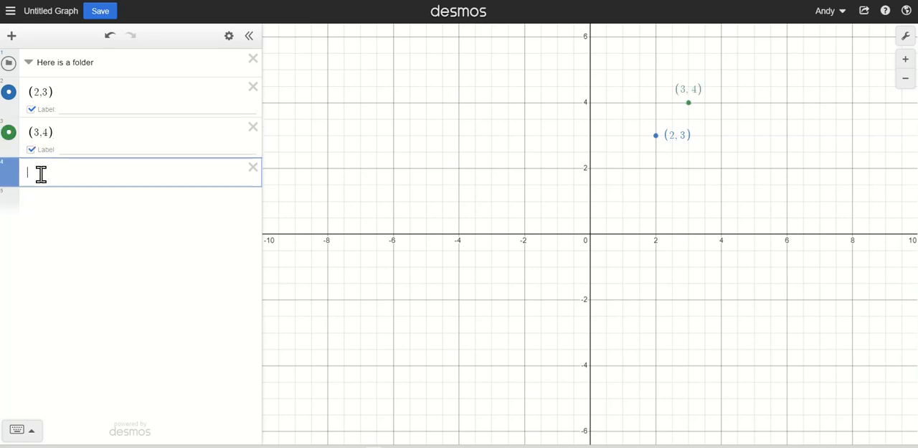
{"action": "type", "text": "(4,5"}
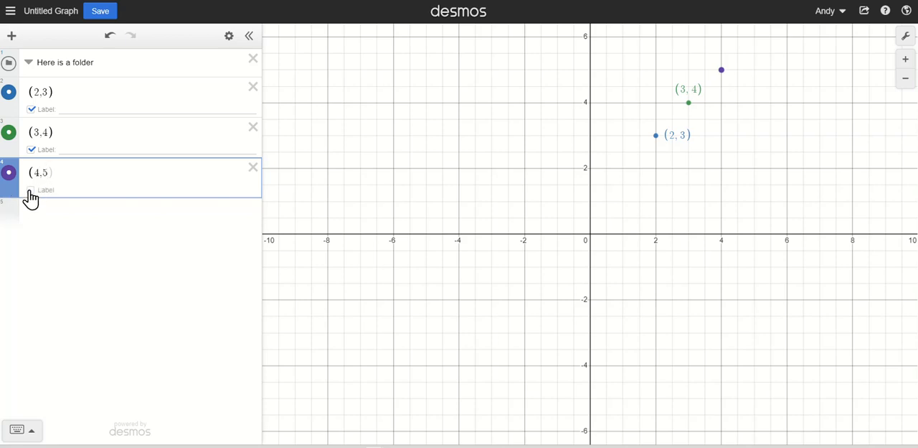
{"action": "left_click", "coordinate": [31, 190]}
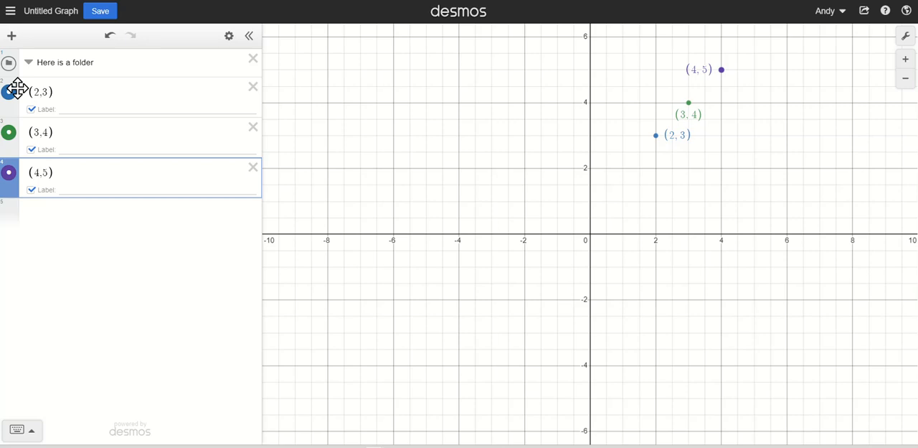
- Move the point expressions (2,3), (3,4) and (4,5) into the "Here is a folder" folder
{"action": "mouse_move", "coordinate": [17, 87]}
{"action": "left_mouse_down"}
{"action": "mouse_move", "coordinate": [10, 239]}
{"action": "mouse_move", "coordinate": [14, 100]}
{"action": "left_mouse_up"}
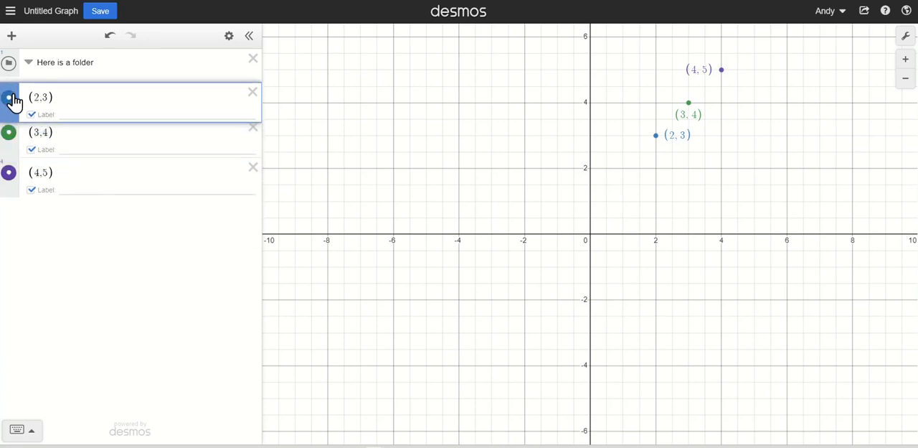
{"action": "left_click_drag", "start_coordinate": [14, 100], "coordinate": [15, 94]}
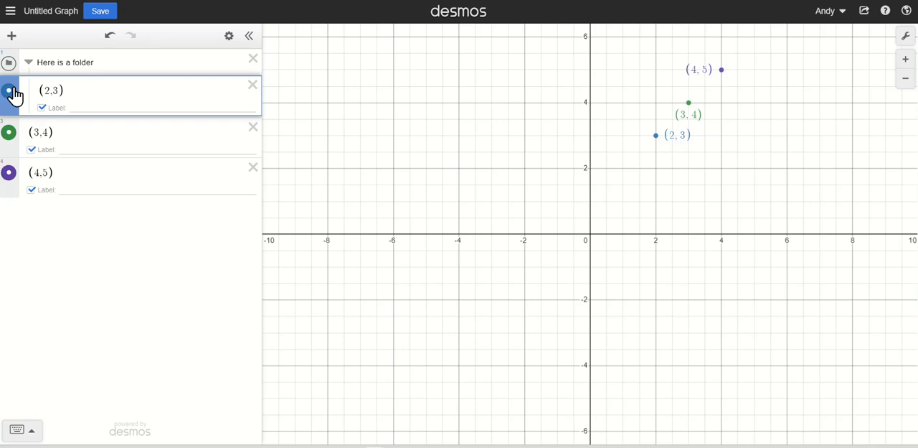
{"action": "left_click_drag", "start_coordinate": [15, 94], "coordinate": [16, 95]}
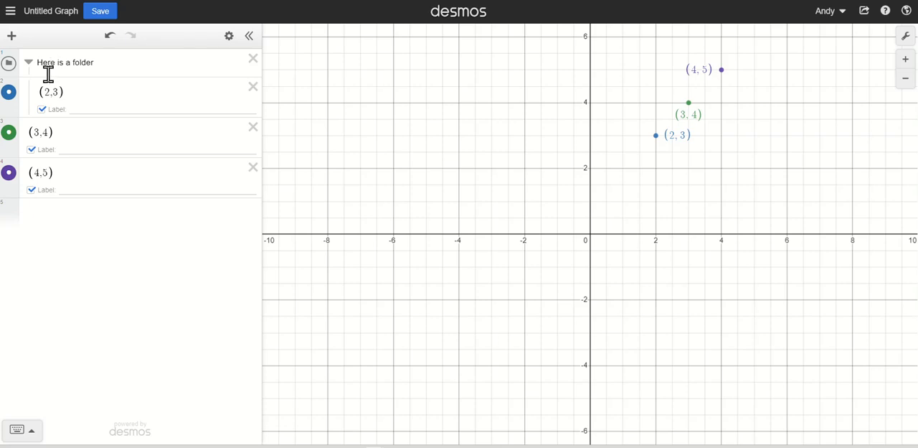
{"action": "left_click", "coordinate": [13, 132]}
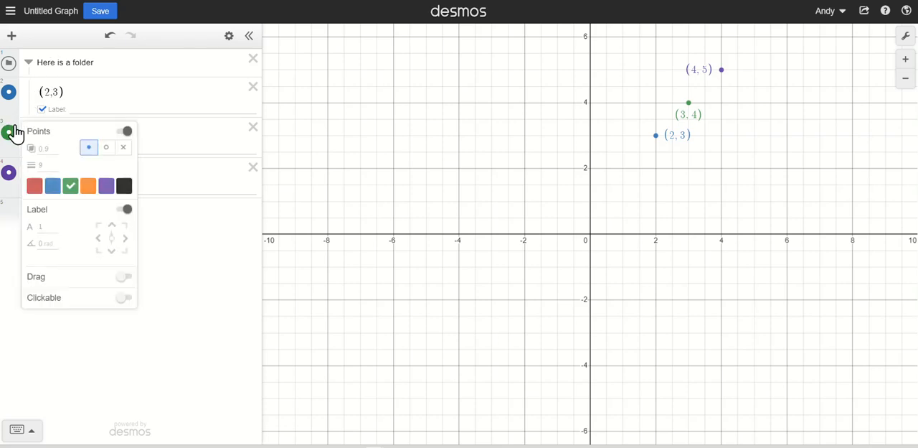
{"action": "left_click", "coordinate": [182, 131]}
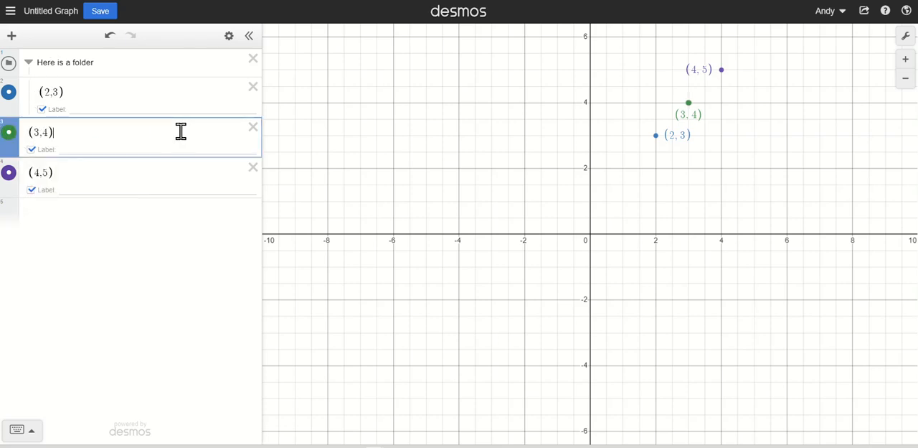
{"action": "mouse_move", "coordinate": [12, 125]}
{"action": "left_mouse_down"}
{"action": "mouse_move", "coordinate": [12, 136]}
{"action": "mouse_move", "coordinate": [13, 117]}
{"action": "left_mouse_up"}
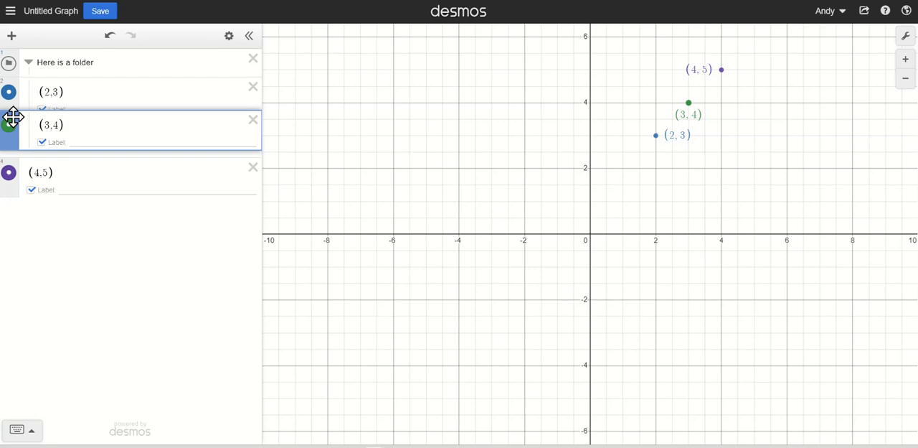
{"action": "left_click_drag", "start_coordinate": [13, 117], "coordinate": [13, 119]}
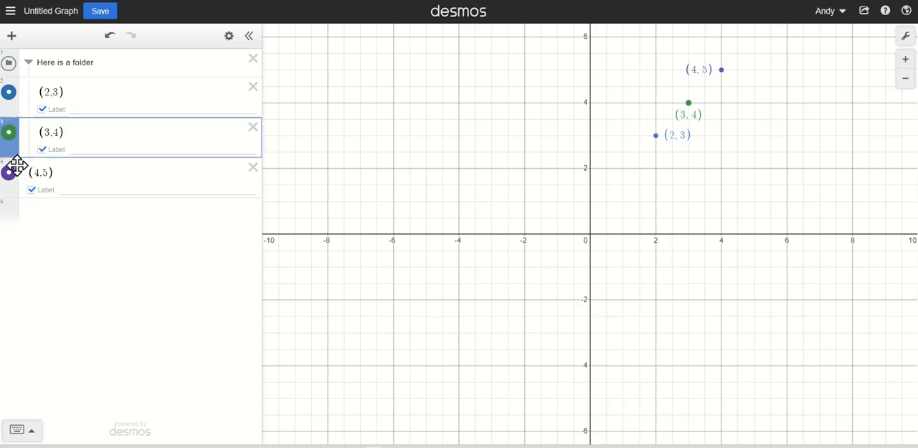
{"action": "left_click_drag", "start_coordinate": [17, 166], "coordinate": [15, 159]}
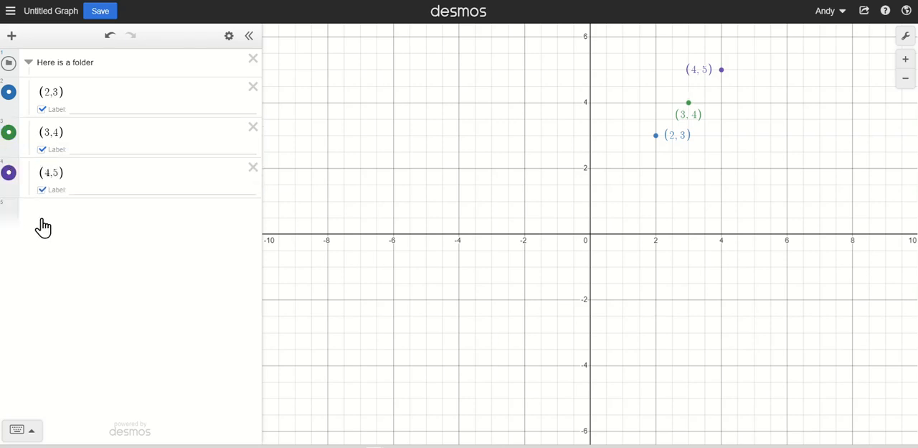
- Collapse and re-expand the folder, adding a blank expression below it
{"action": "left_click", "coordinate": [30, 64]}
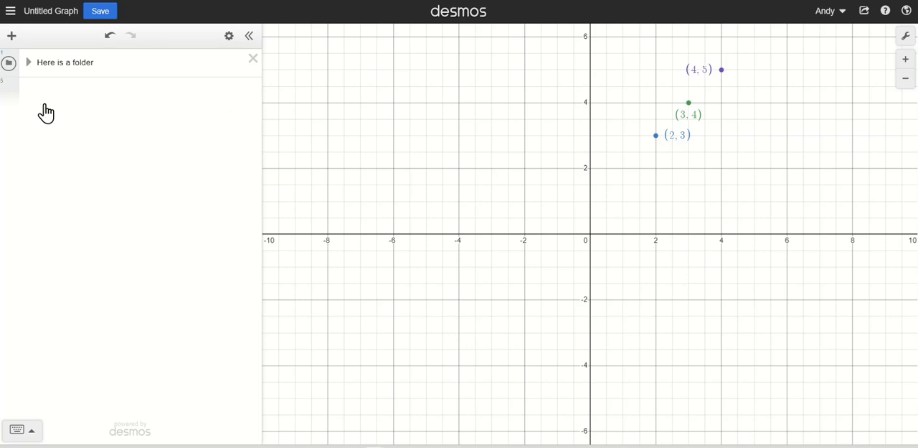
{"action": "left_click", "coordinate": [45, 89]}
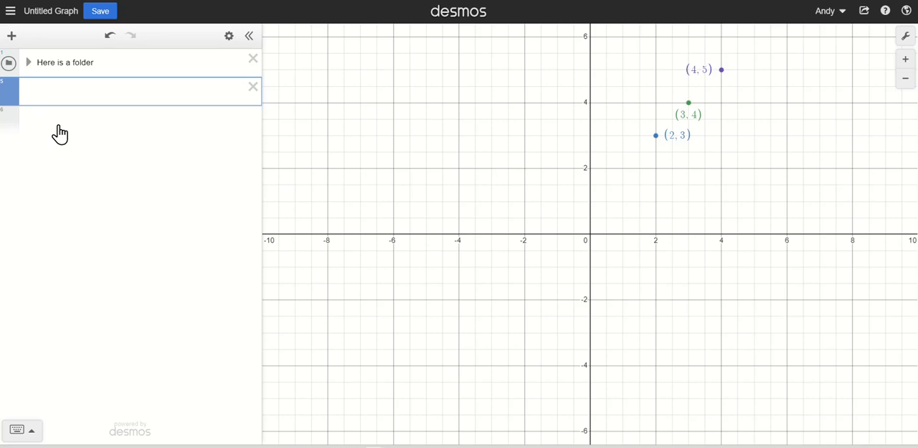
{"action": "left_click", "coordinate": [28, 63]}
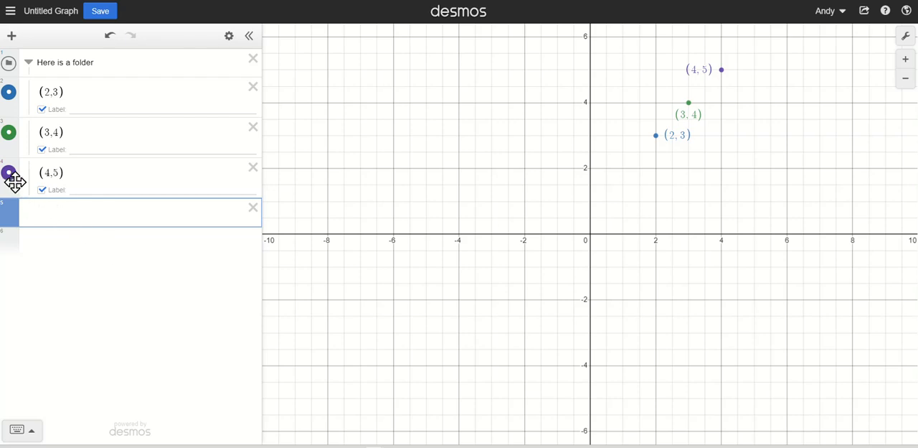
- Move (4,5) out of the folder below the blank expression, then collapse the folder and move the point back into it
{"action": "left_click_drag", "start_coordinate": [15, 182], "coordinate": [17, 208]}
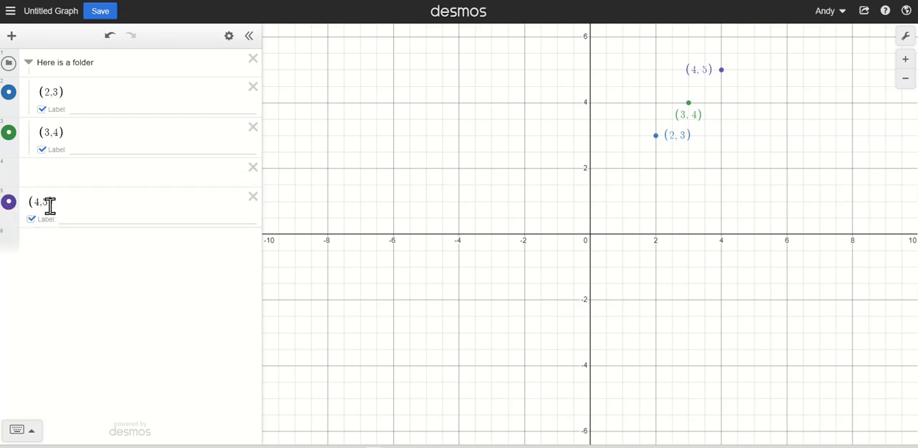
{"action": "left_click", "coordinate": [27, 72]}
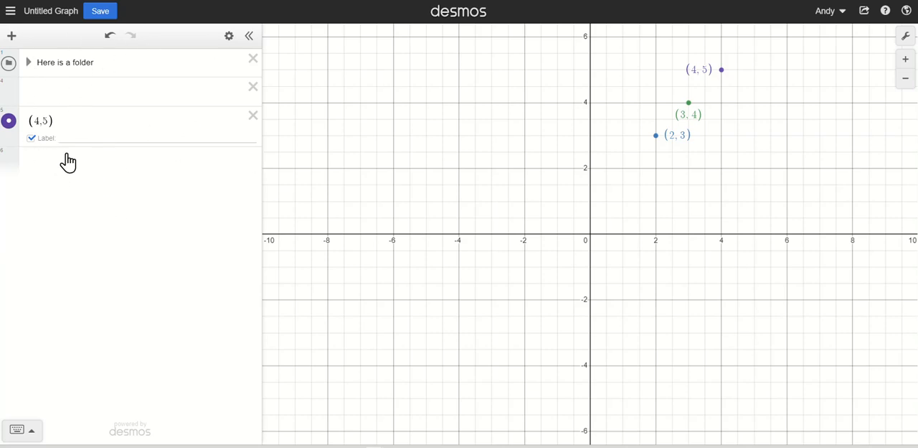
{"action": "left_click_drag", "start_coordinate": [19, 135], "coordinate": [12, 98]}
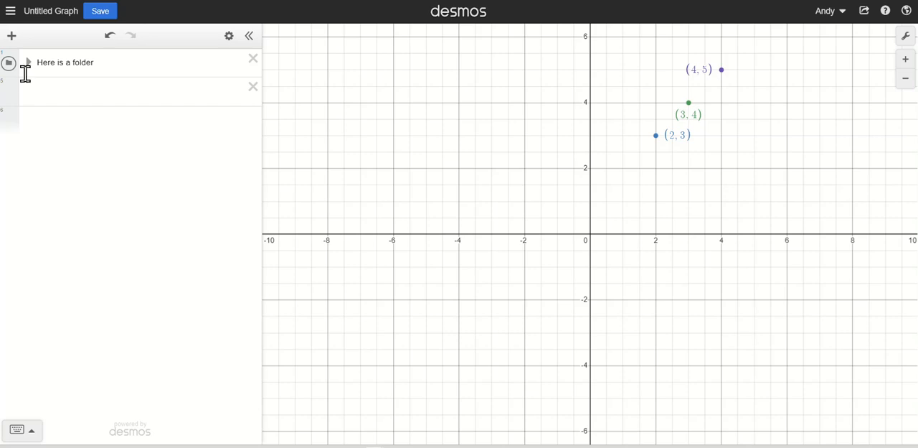
- Insert the "Bitmoji Check" image from the Desmos Activity folder into the graph
{"action": "left_click", "coordinate": [12, 43]}
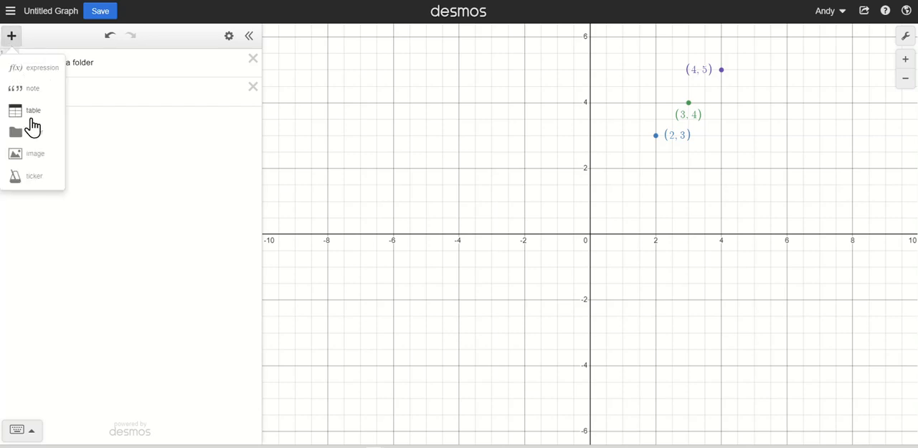
{"action": "left_click", "coordinate": [35, 157]}
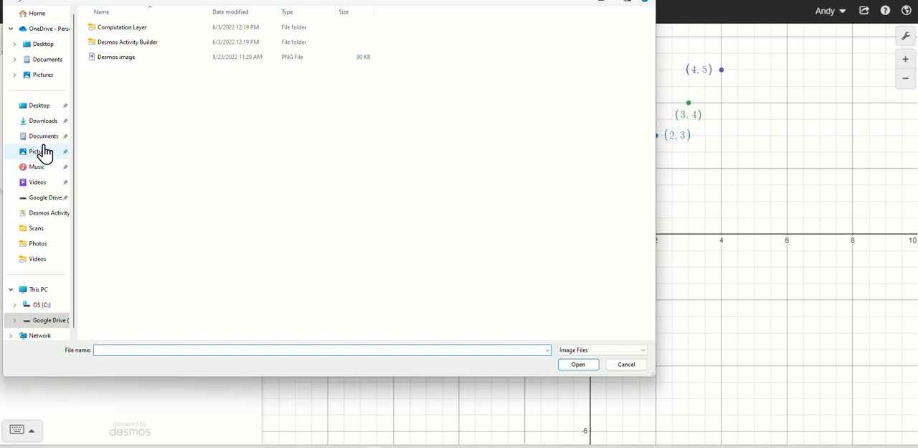
{"action": "left_click", "coordinate": [50, 216]}
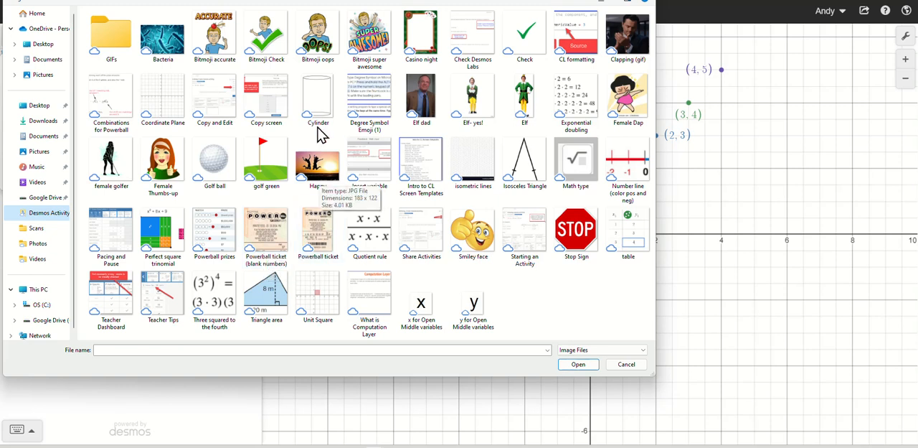
{"action": "left_click", "coordinate": [275, 52]}
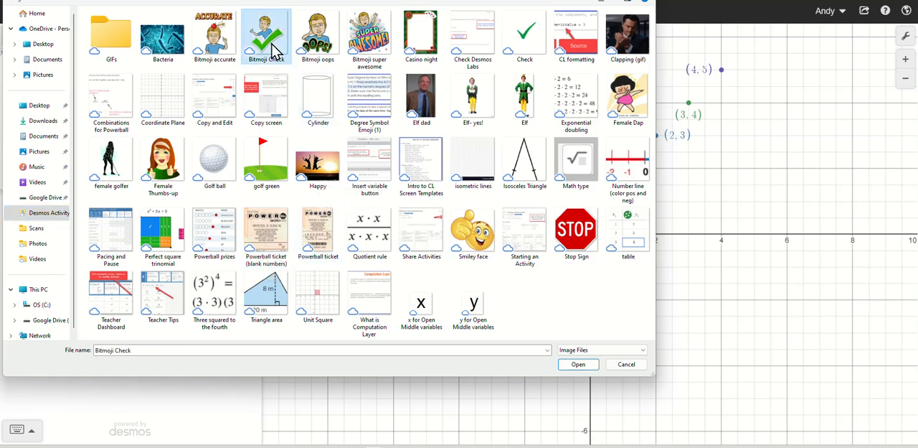
{"action": "left_click", "coordinate": [579, 364]}
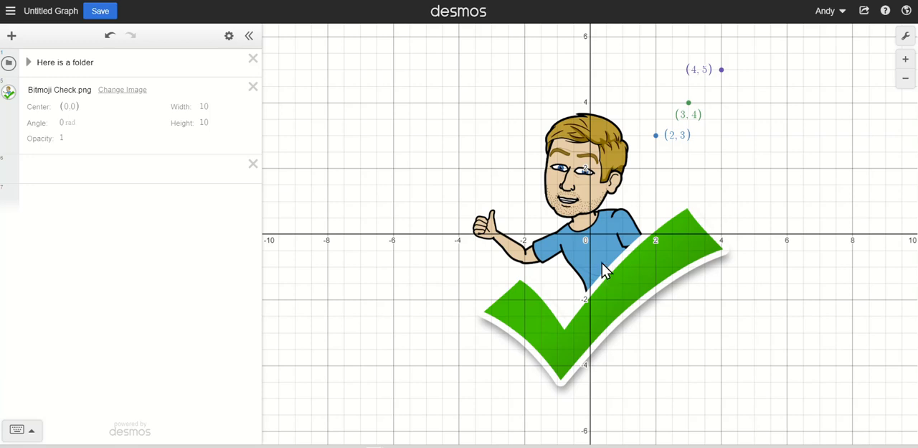
- Shrink the image to about 4.1 by 4.1 units and move its center to about (-3.42, 2.65)
{"action": "left_click", "coordinate": [621, 255]}
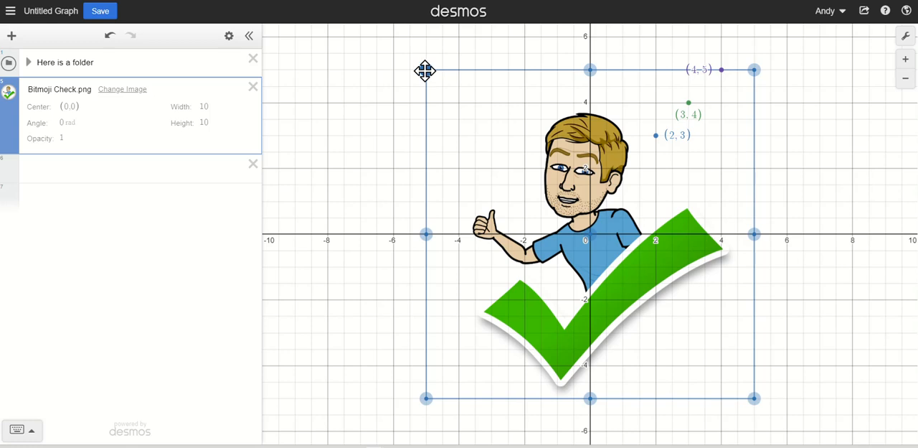
{"action": "left_click_drag", "start_coordinate": [424, 70], "coordinate": [519, 168]}
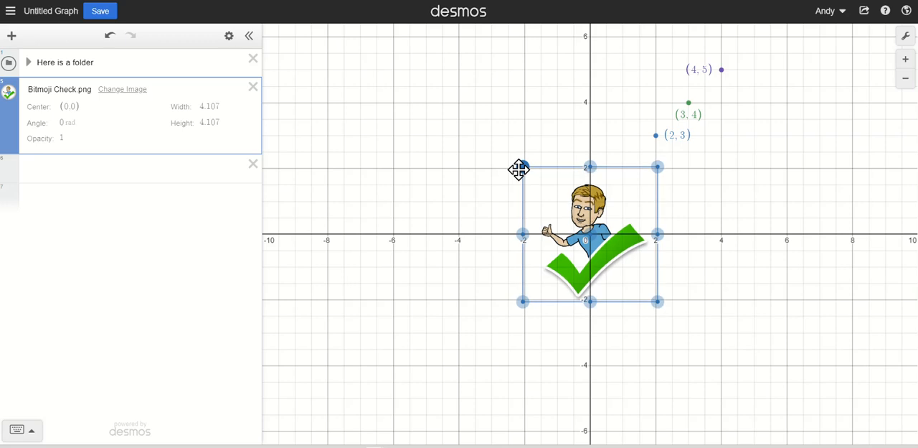
{"action": "left_click_drag", "start_coordinate": [590, 234], "coordinate": [455, 148]}
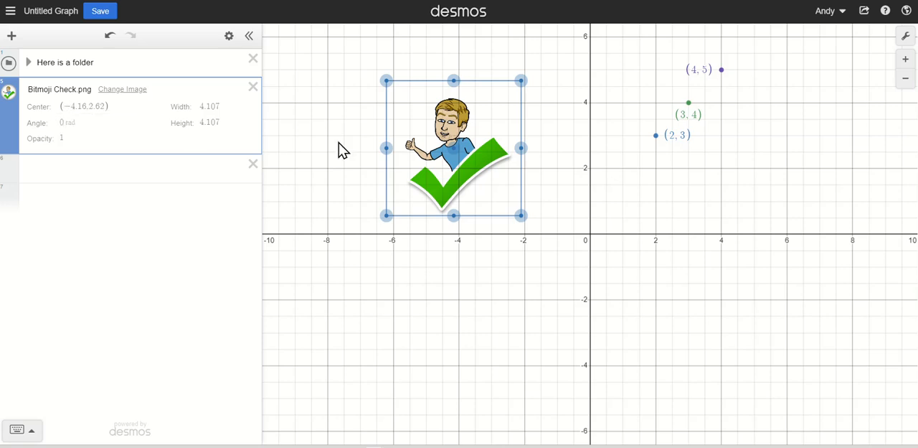
{"action": "left_click_drag", "start_coordinate": [461, 141], "coordinate": [480, 149]}
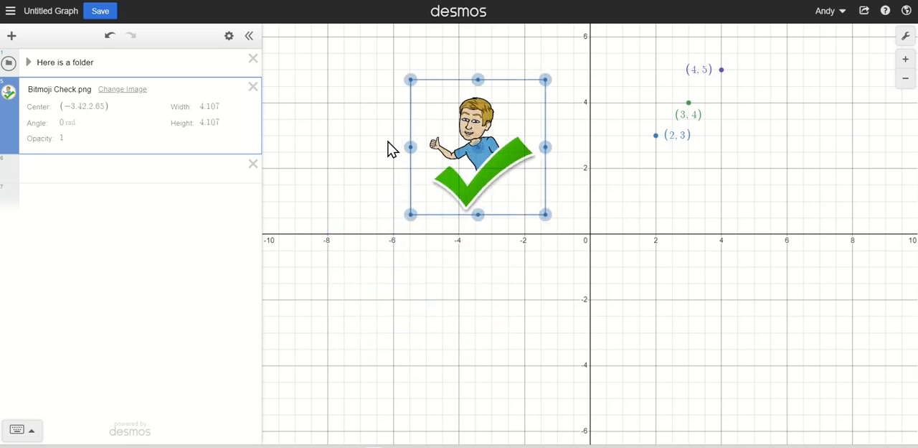
- Enlarge the image to about 4.8 by 4.8 units and shift its center to about (-3.52, 2.49)
{"action": "left_click_drag", "start_coordinate": [545, 214], "coordinate": [583, 263]}
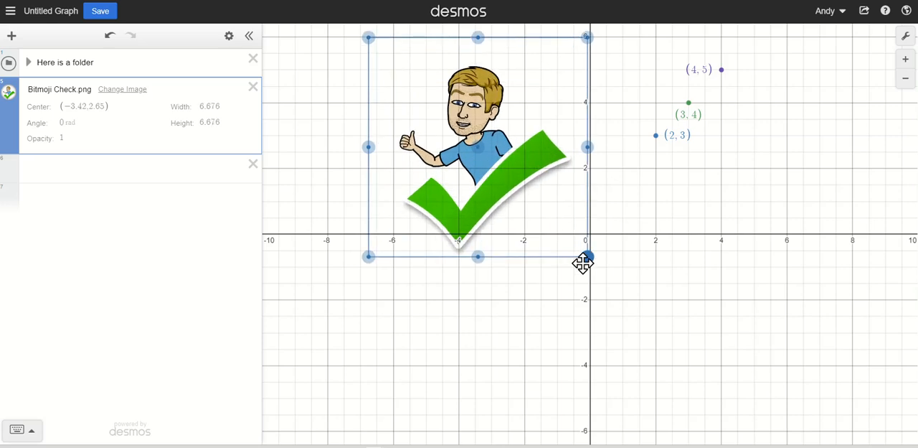
{"action": "left_click_drag", "start_coordinate": [582, 263], "coordinate": [557, 226]}
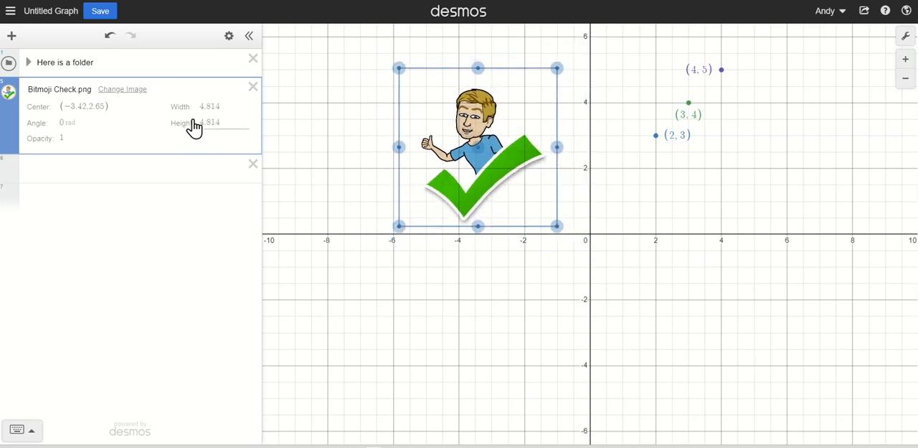
{"action": "mouse_move", "coordinate": [479, 145]}
{"action": "left_mouse_down"}
{"action": "mouse_move", "coordinate": [628, 265]}
{"action": "mouse_move", "coordinate": [523, 201]}
{"action": "mouse_move", "coordinate": [513, 148]}
{"action": "mouse_move", "coordinate": [479, 153]}
{"action": "left_mouse_up"}
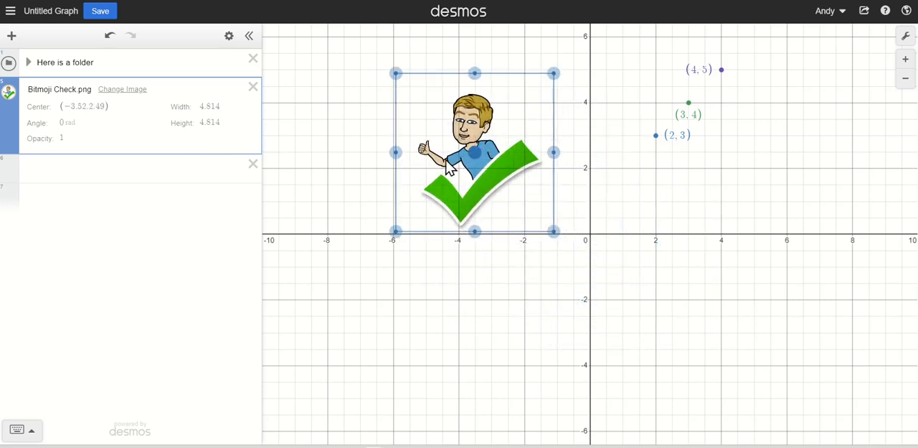
- Set the image's rotation angle to π/2 radians
{"action": "left_click", "coordinate": [66, 129]}
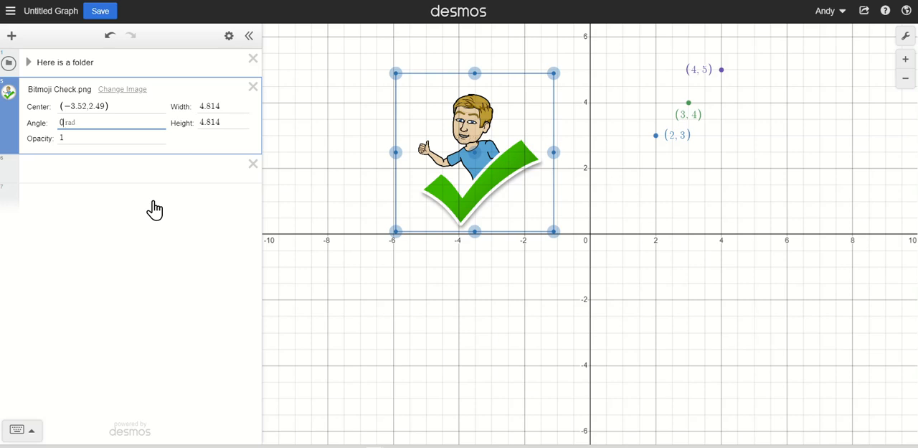
{"action": "key", "text": "BackSpace"}
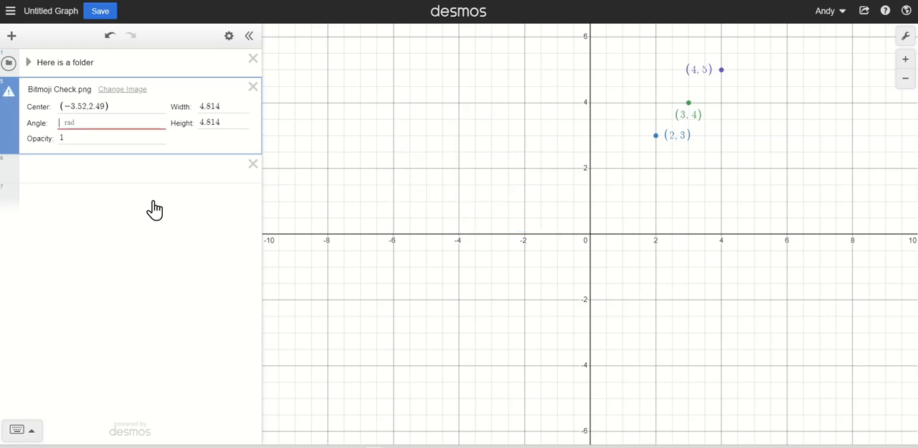
{"action": "type", "text": "pi"}
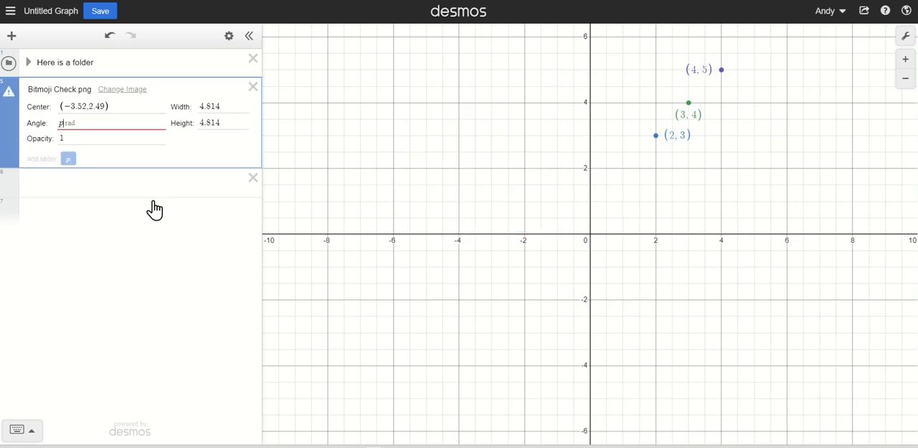
{"action": "type", "text": "/4"}
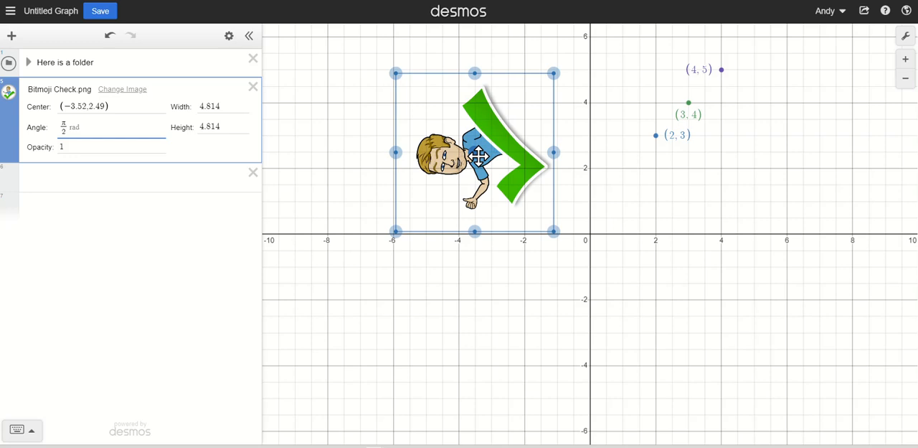
- Set the image's opacity to .3 and deselect the image
{"action": "left_click", "coordinate": [113, 150]}
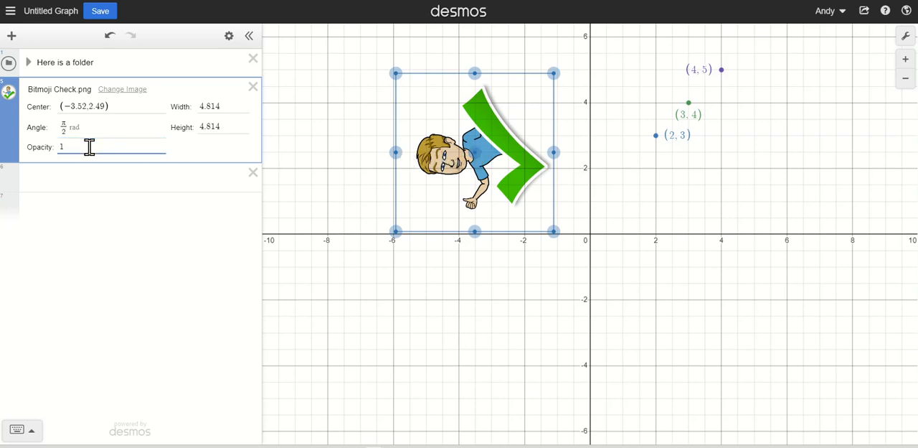
{"action": "key", "text": "BackSpace"}
{"action": "type", "text": ".3"}
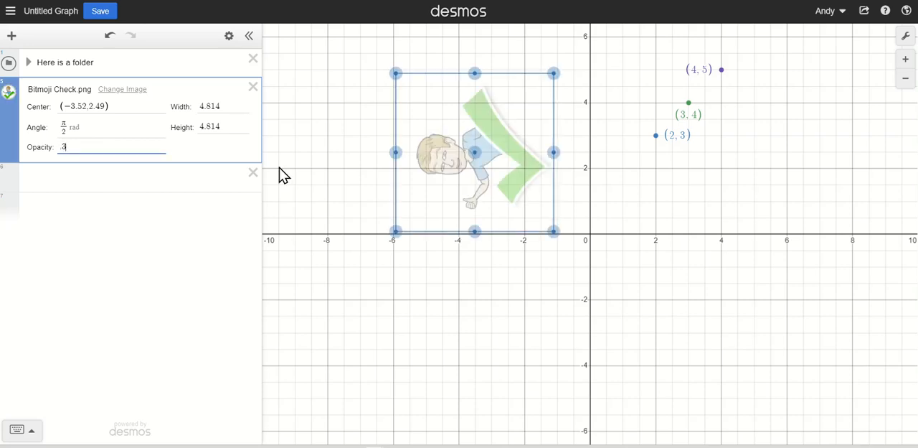
{"action": "left_click", "coordinate": [495, 276]}
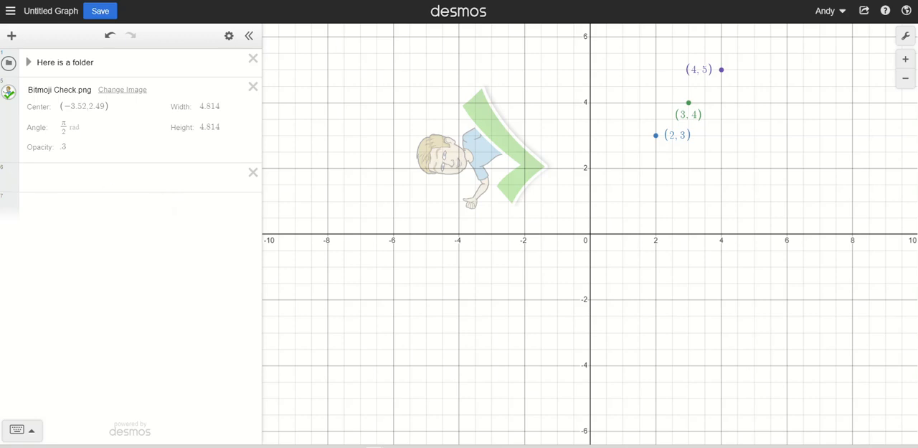
- Set the image's rotation angle to 0 radians
{"action": "left_click", "coordinate": [67, 127]}
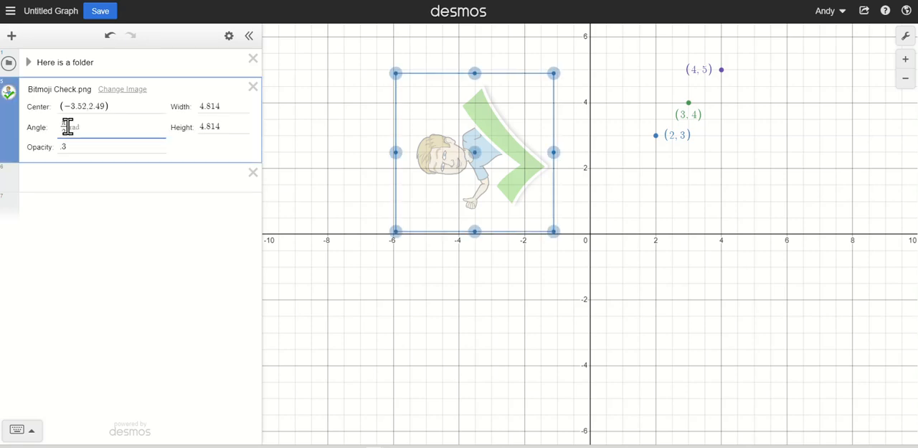
{"action": "key", "text": "BackSpace"}
{"action": "key", "text": "BackSpace"}
{"action": "key", "text": "BackSpace"}
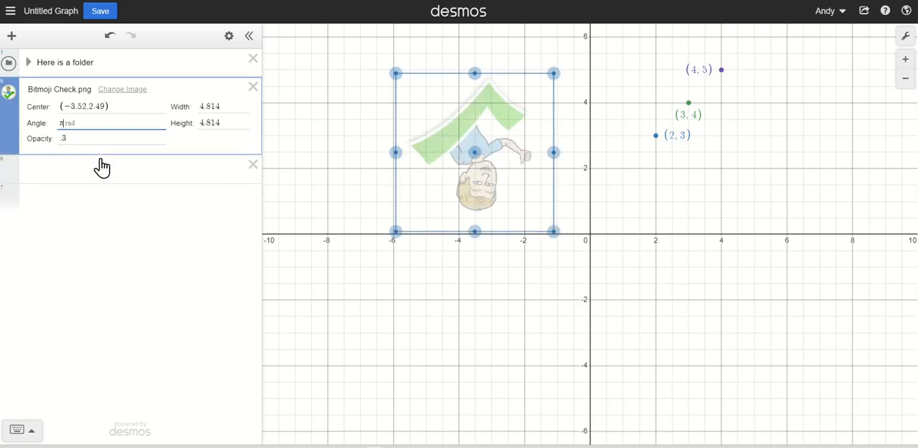
{"action": "type", "text": "0"}
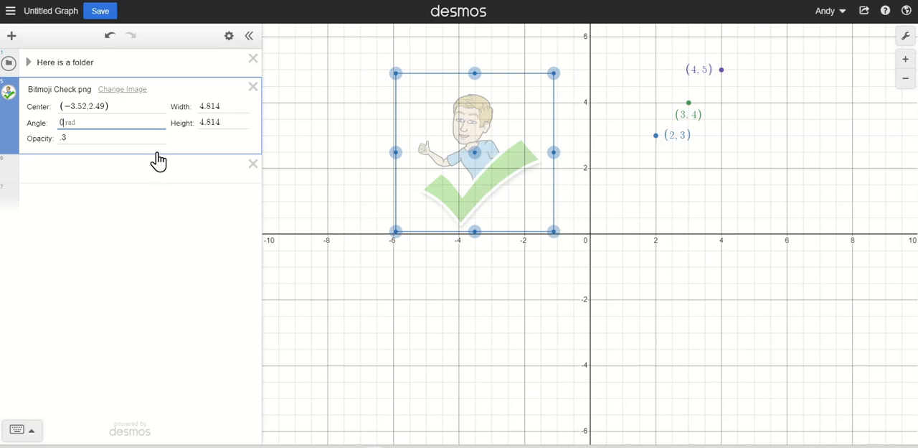
- Save the graph with the title "Intro graph"
{"action": "left_click", "coordinate": [110, 15]}
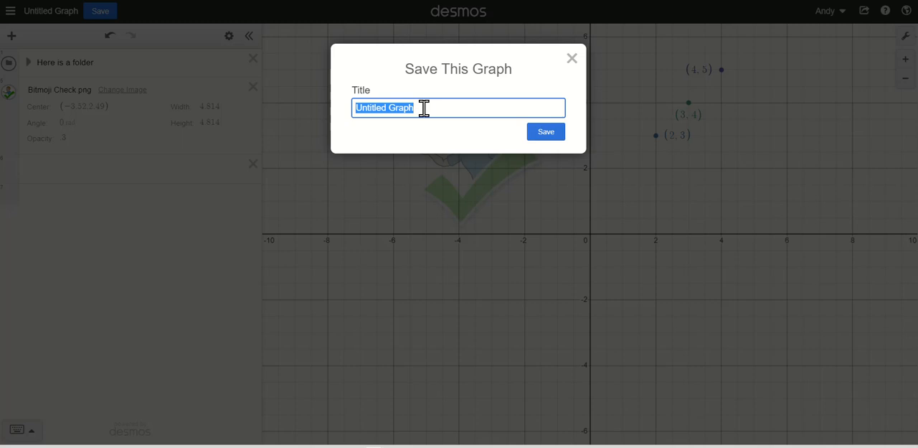
{"action": "type", "text": "Intro"}
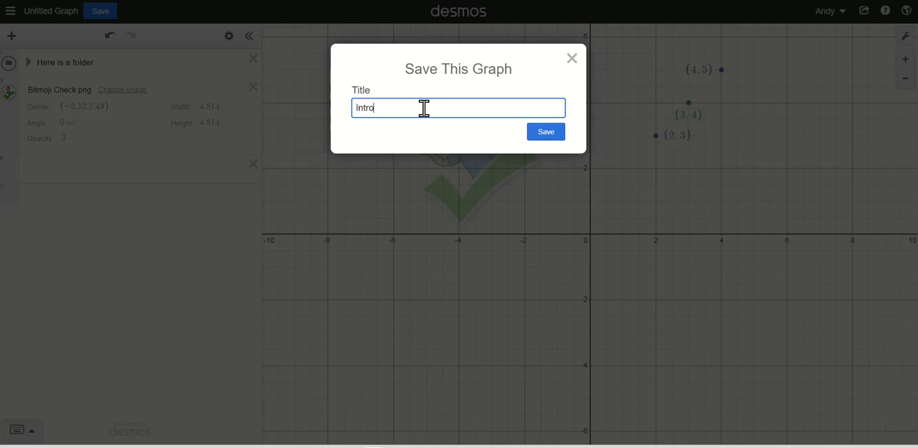
{"action": "type", "text": " graph"}
{"action": "left_click", "coordinate": [550, 135]}
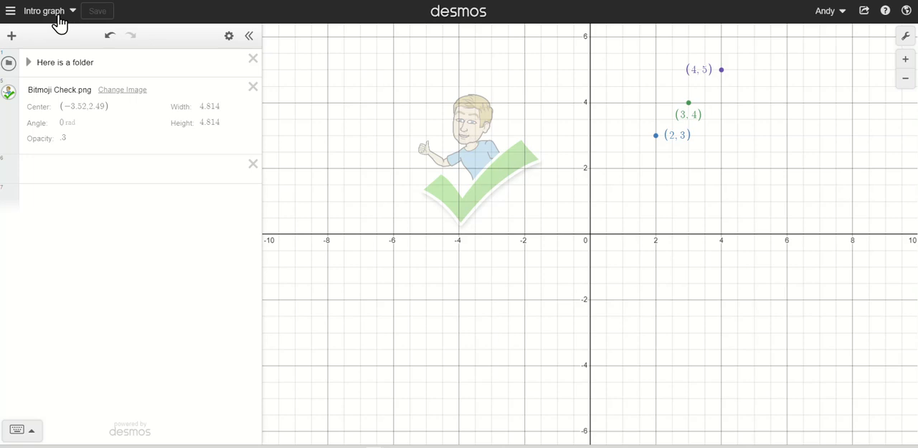
- Look over the list of saved graphs and return to the current graph
{"action": "left_click", "coordinate": [10, 13]}
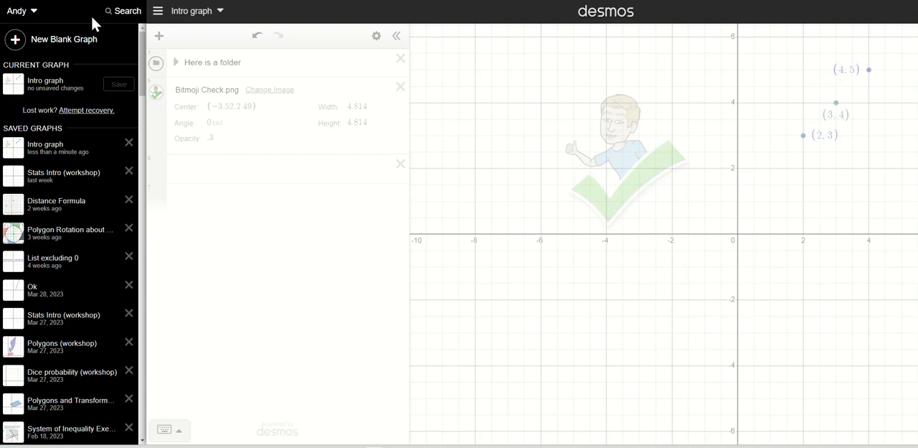
{"action": "left_click", "coordinate": [234, 170]}
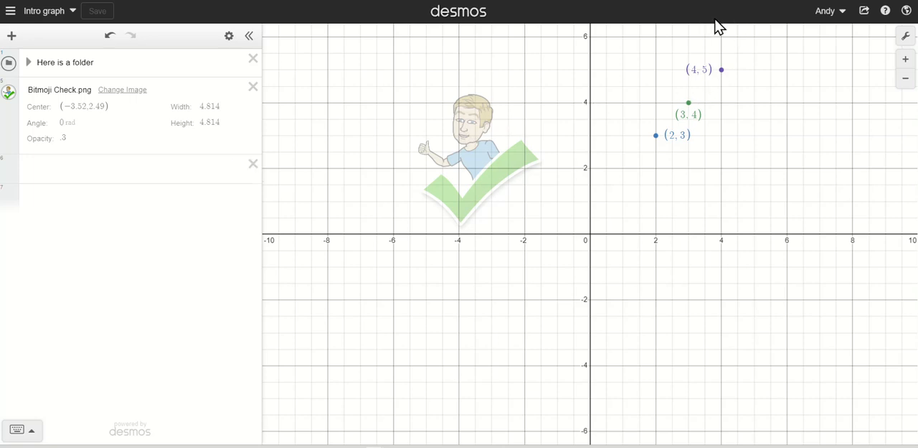
- Open the sharing options for the saved graph
{"action": "left_click", "coordinate": [865, 12]}
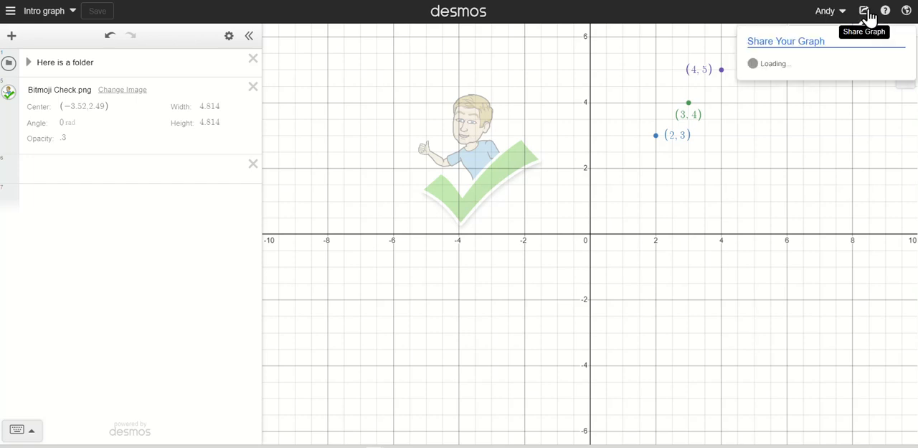